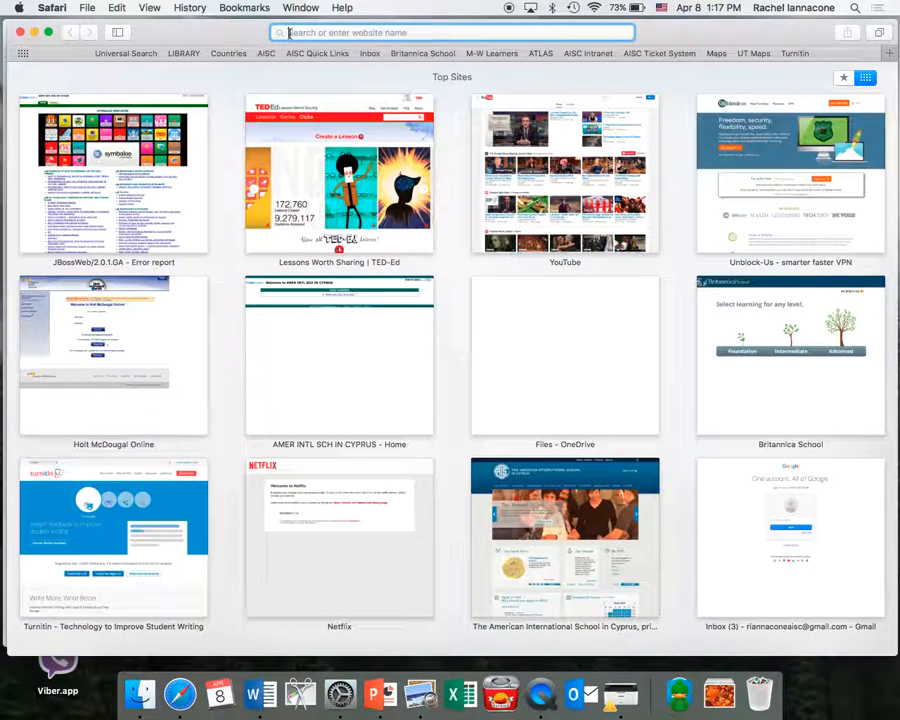
Go to portal.office.com in Safari to reach the Office 365 portal.
text(portal.office.co)
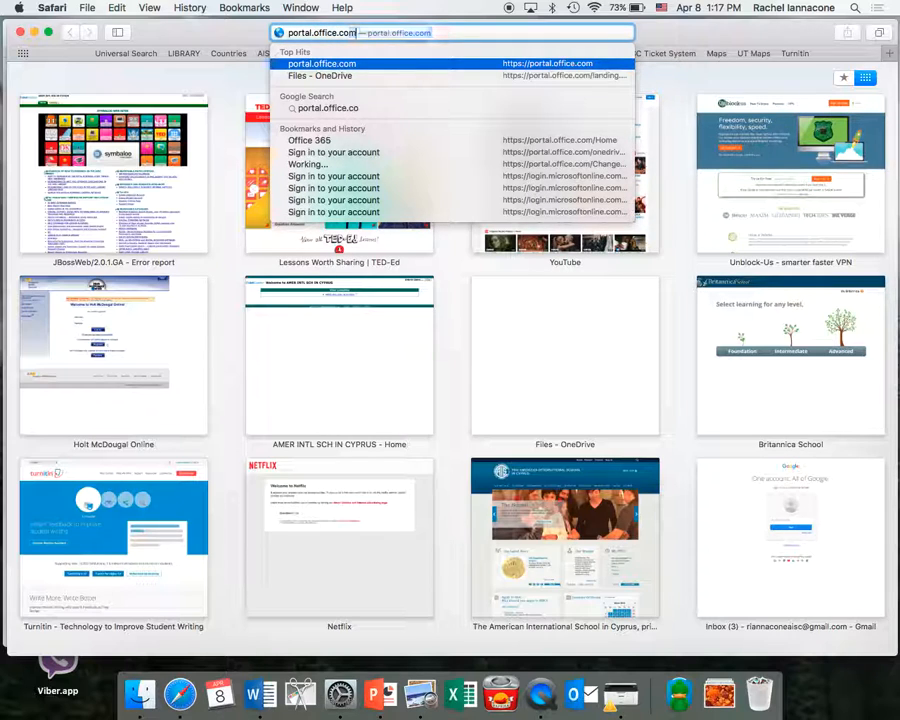
key(Return)
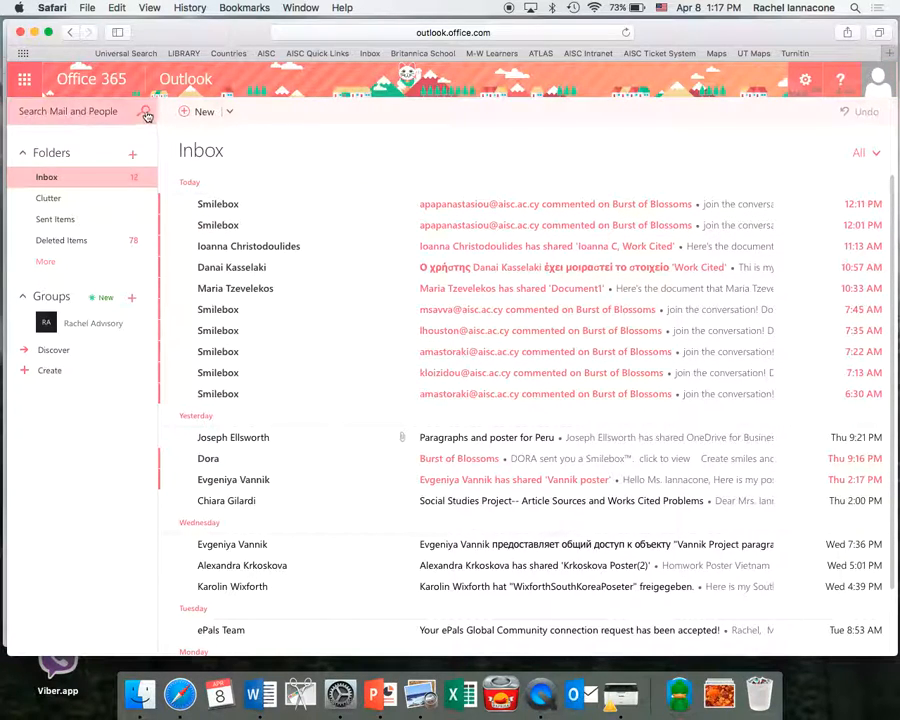
Launch Word Online in a new tab from the Office 365 app launcher.
click(24, 81)
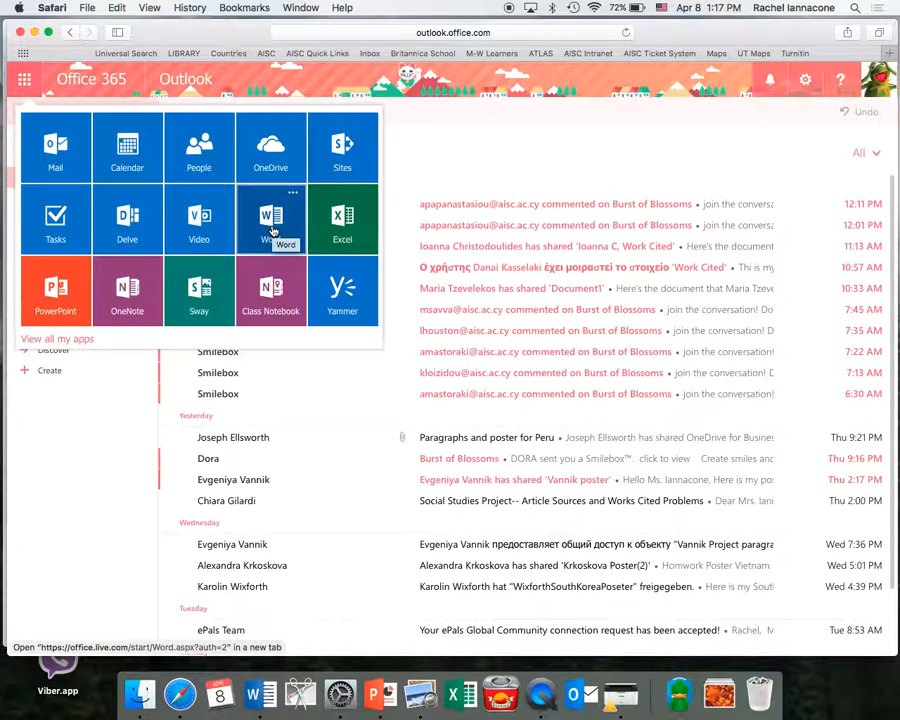
click(272, 231)
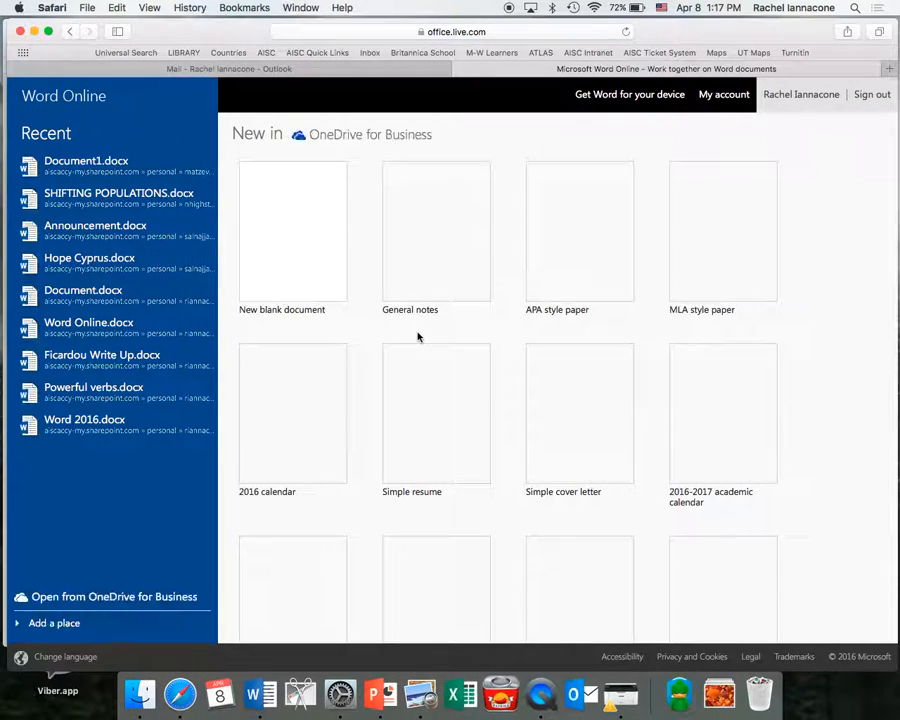
Create a new blank document, Document1, from the Word Online start page.
click(285, 237)
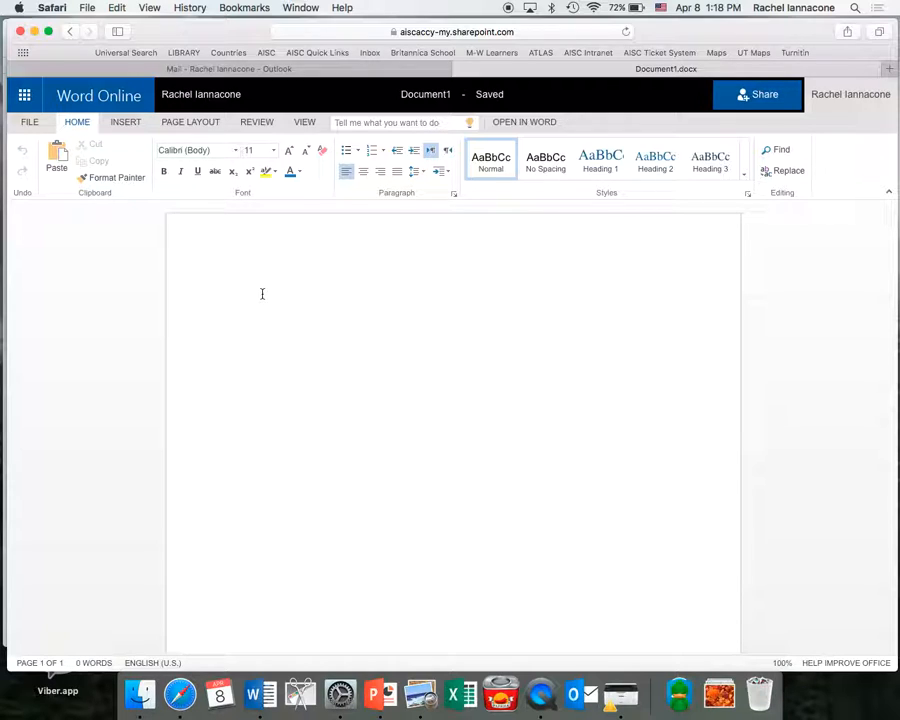
Type the student's name, the corrected teacher's name, and '8 Social Studies' as heading lines.
key(Return)
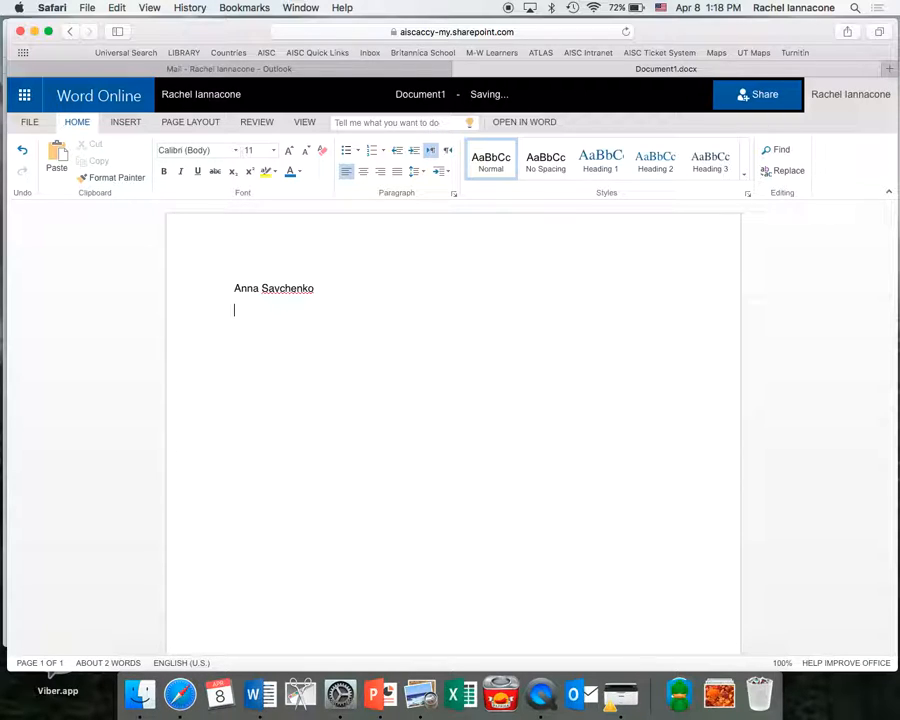
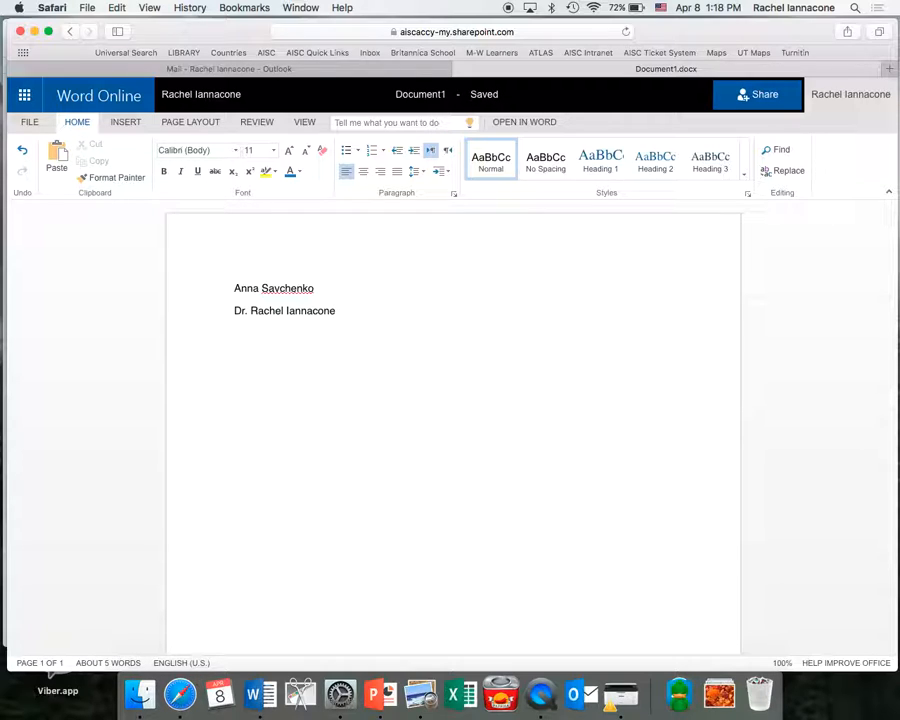
key(Return)
text(8 Social Studies)
key(Return)
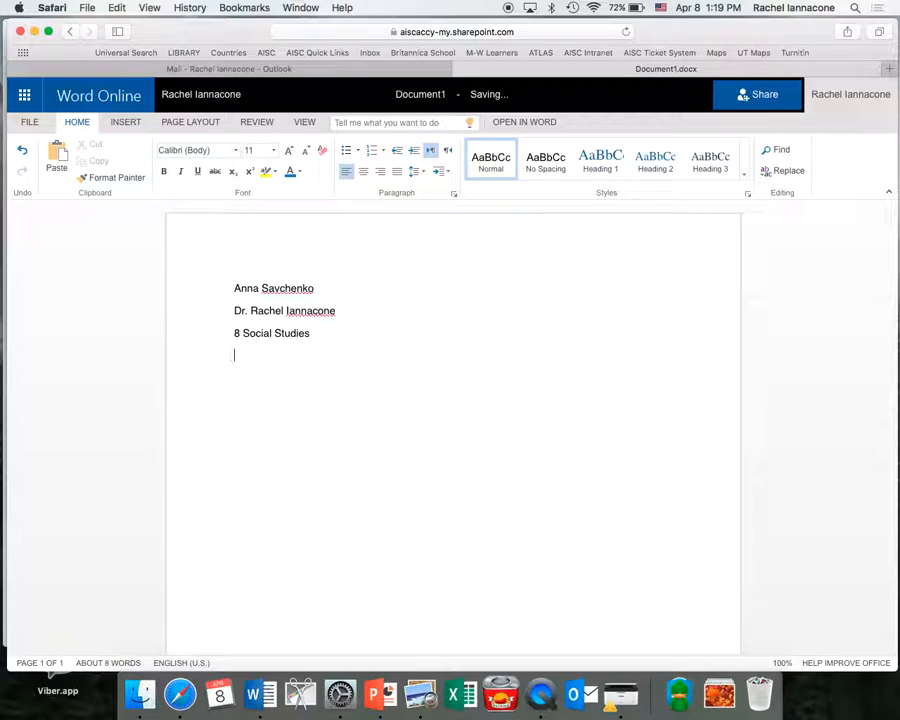
key(Up)
key(Up)
key(Up)
key(Down)
key(shift+End)
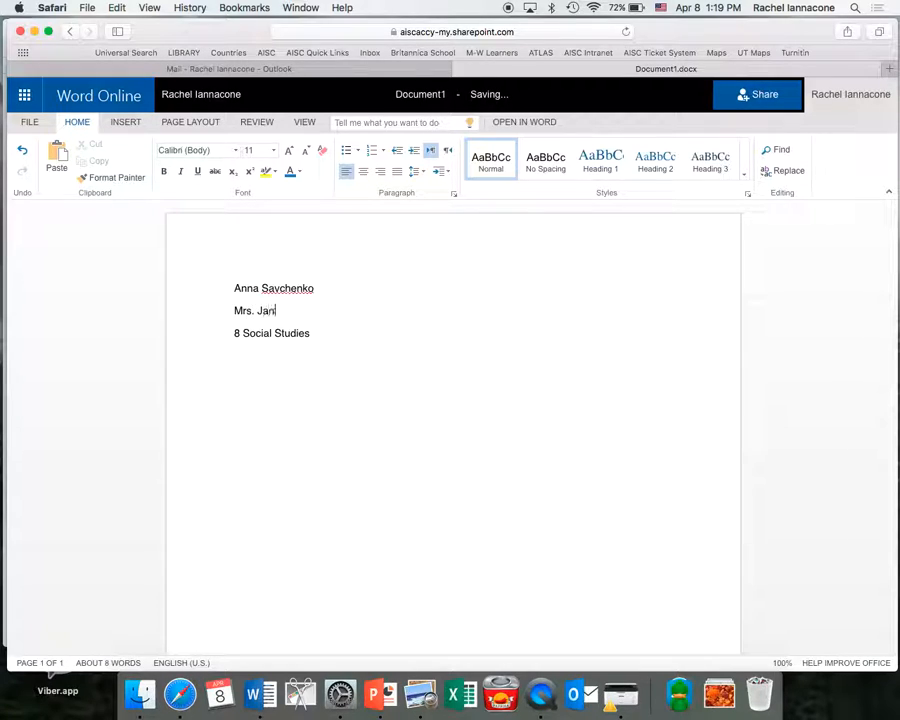
key(Left)
key(Left)
key(Left)
key(Left)
key(Left)
key(Left)
key(Left)
key(Left)
key(Left)
key(Left)
key(Left)
key(Left)
key(Left)
key(Left)
key(BackSpace)
Add the date '12 April 2016' and the title 'Augustus: Hungry for Power', fixing the typo.
click(270, 357)
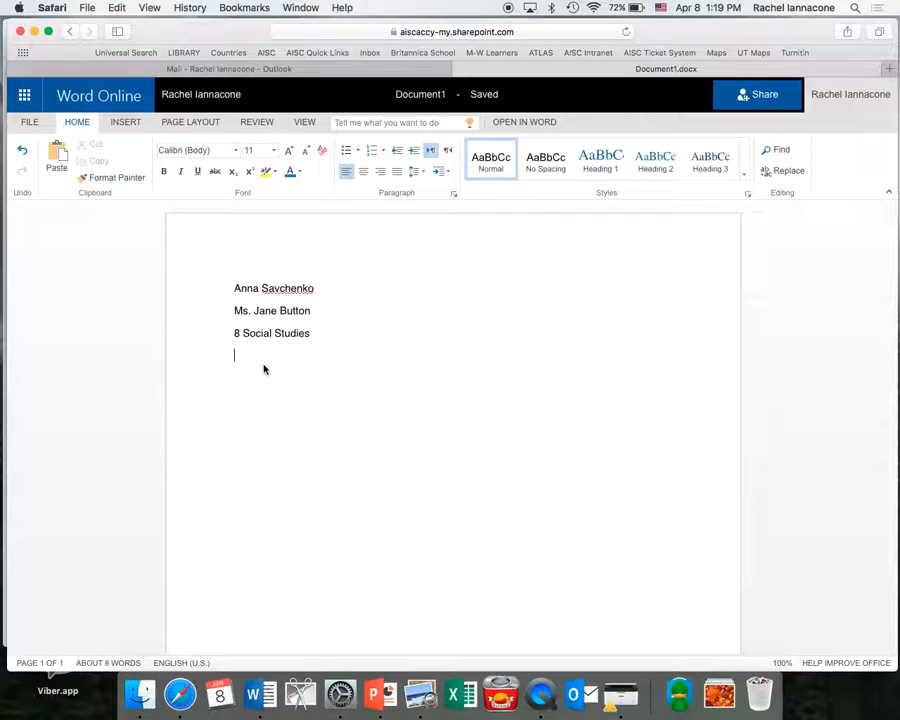
text(12 April 2016)
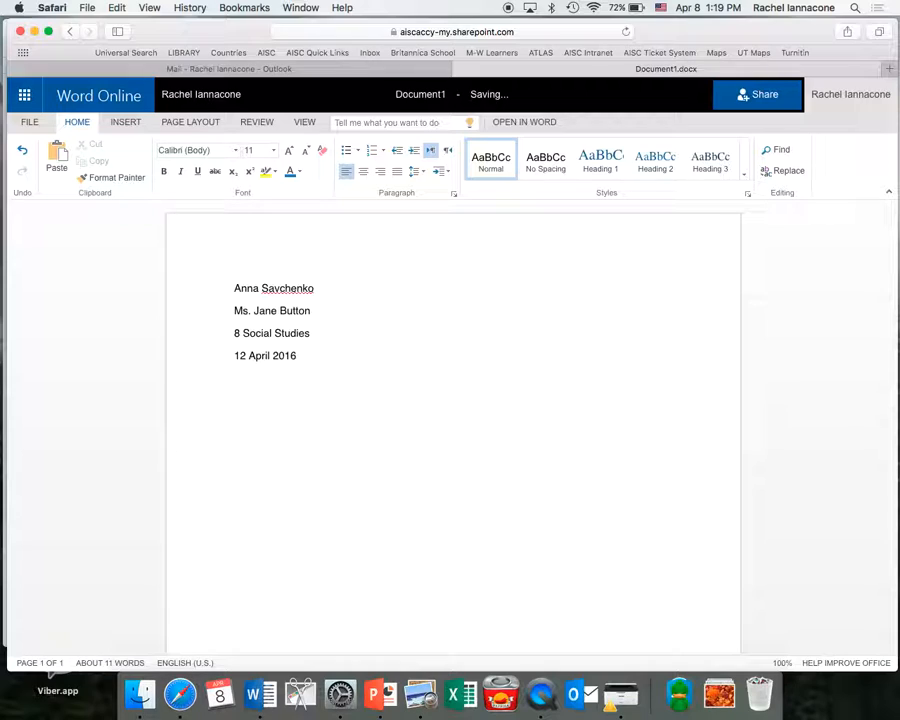
text(Augustus: Hnry for Power)
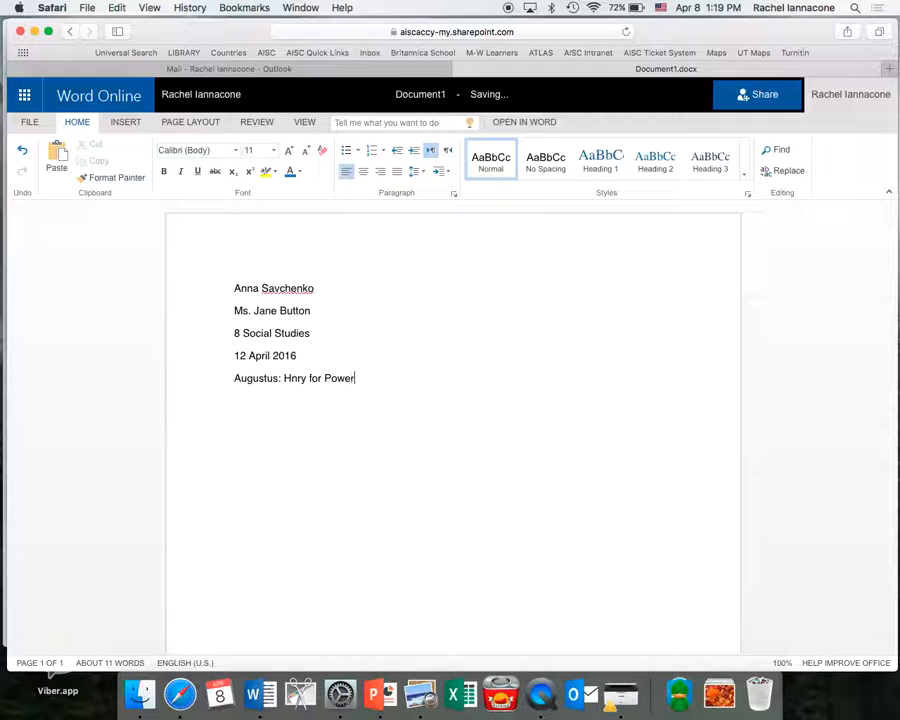
click(291, 378)
text(u)
click(305, 378)
text(g)
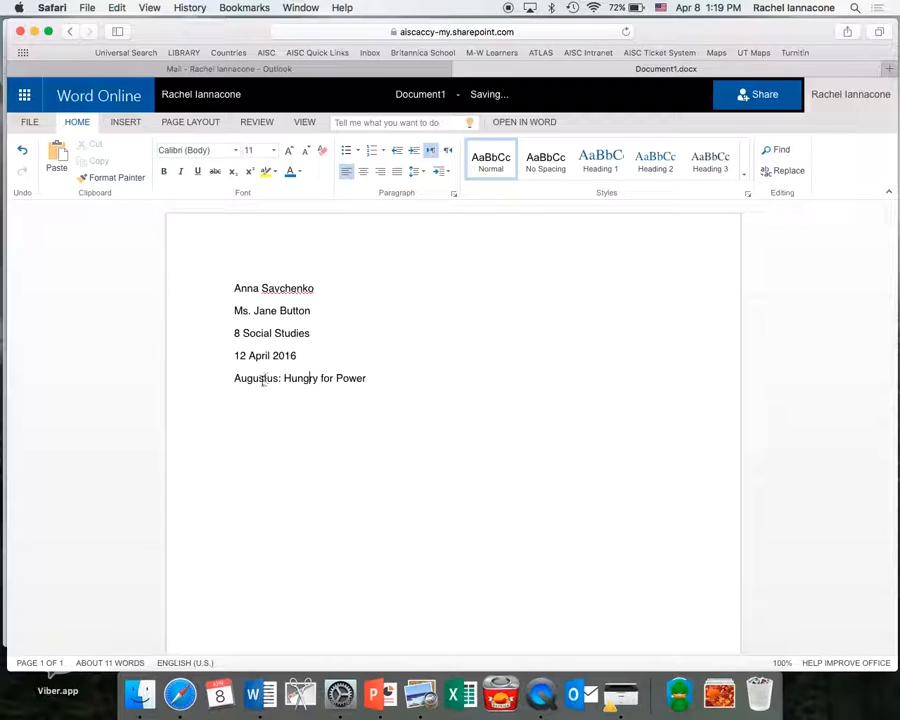
click(366, 378)
key(Return)
Center the title 'Augustus: Hungry for Power'.
drag(380, 378, 236, 380)
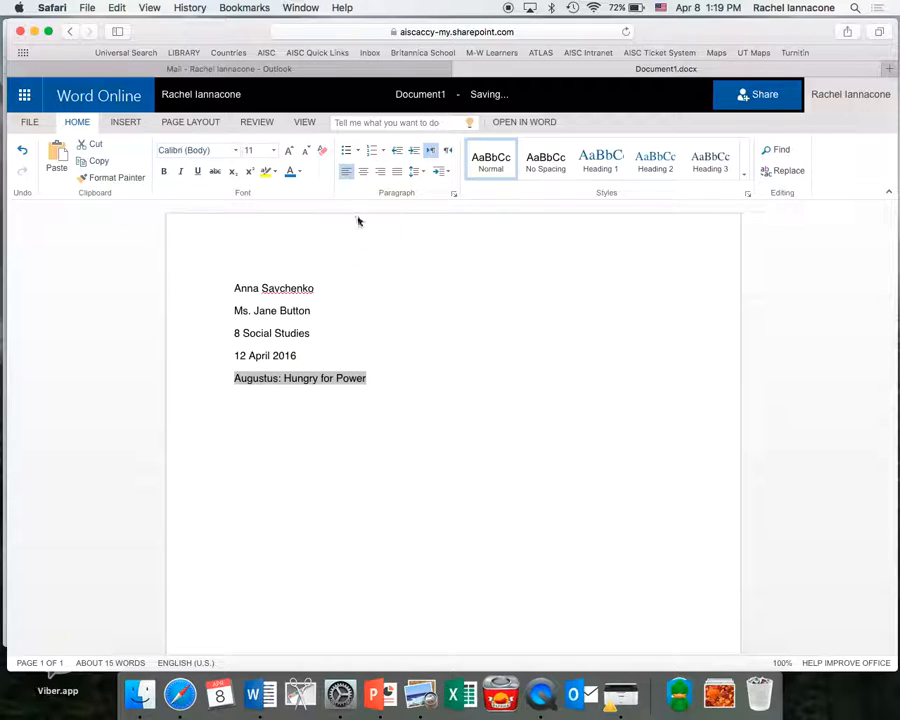
click(363, 171)
click(407, 420)
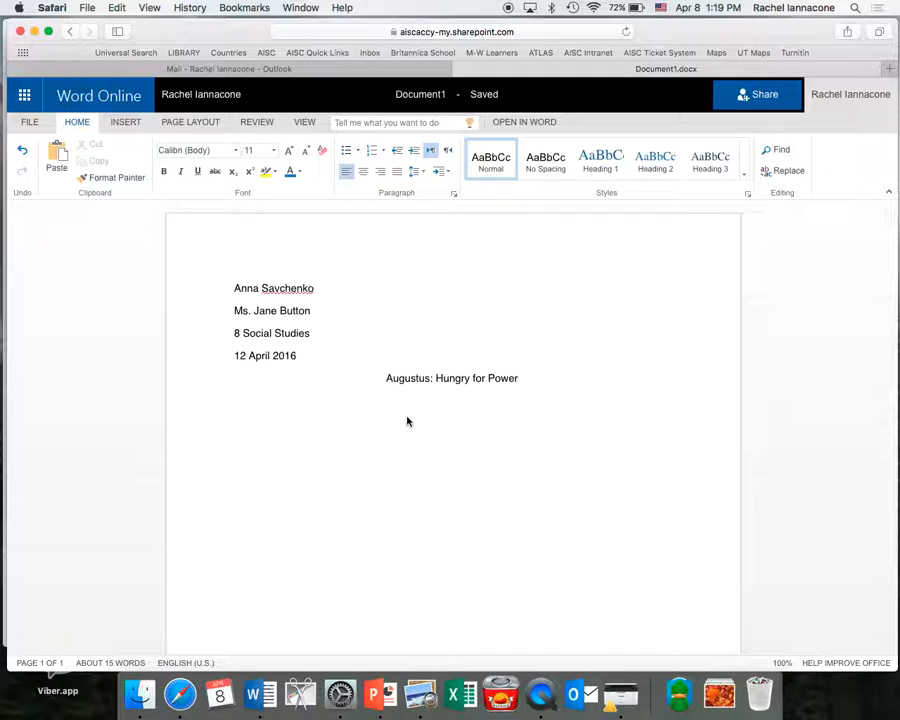
Set all the document text to Times New Roman, size 12.
key(super+a)
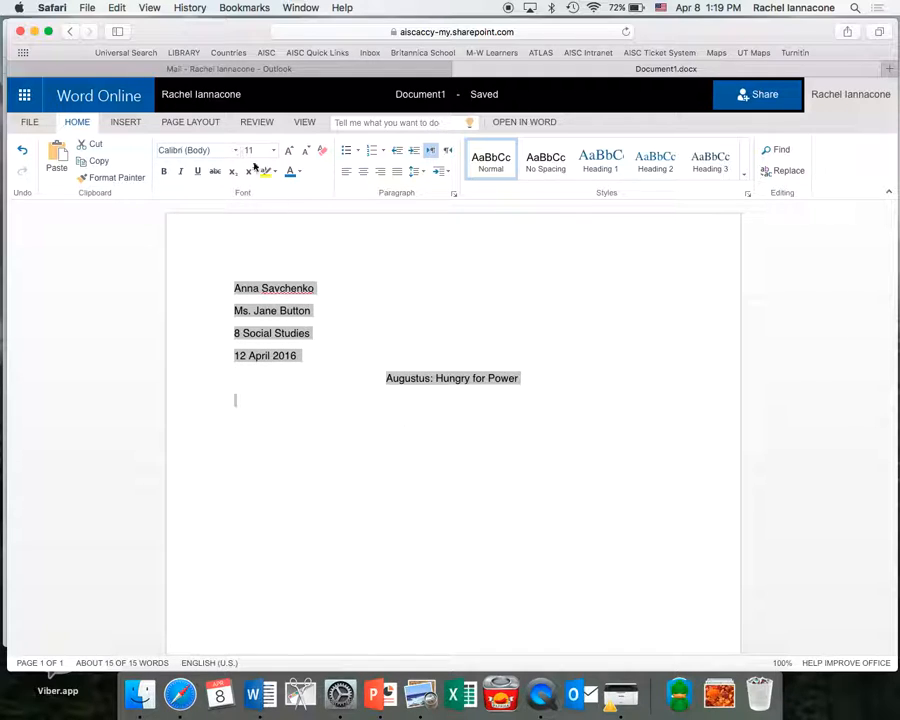
click(220, 150)
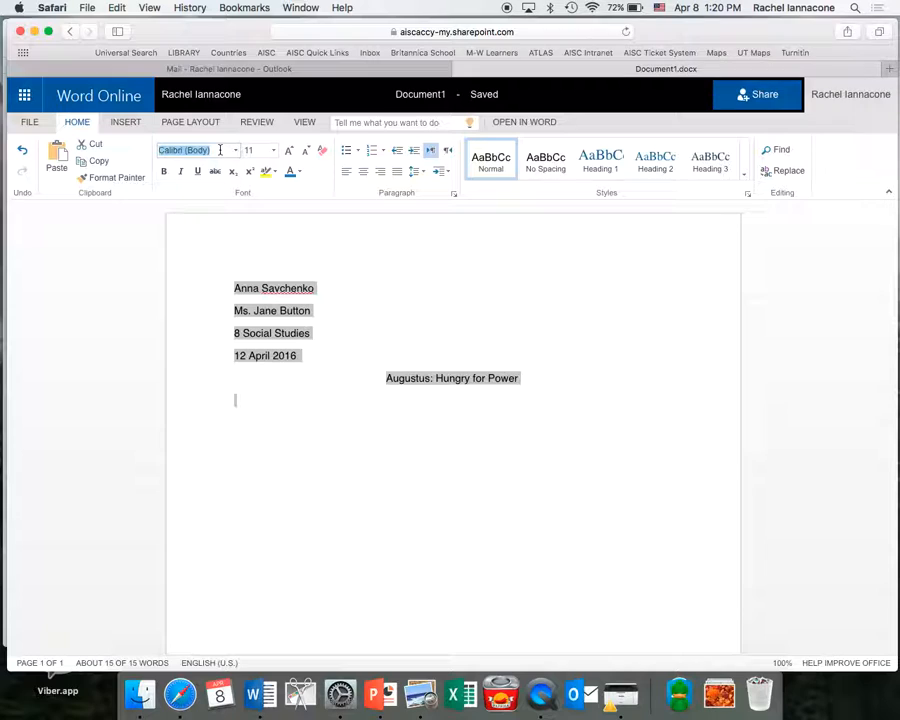
text(times new rom)
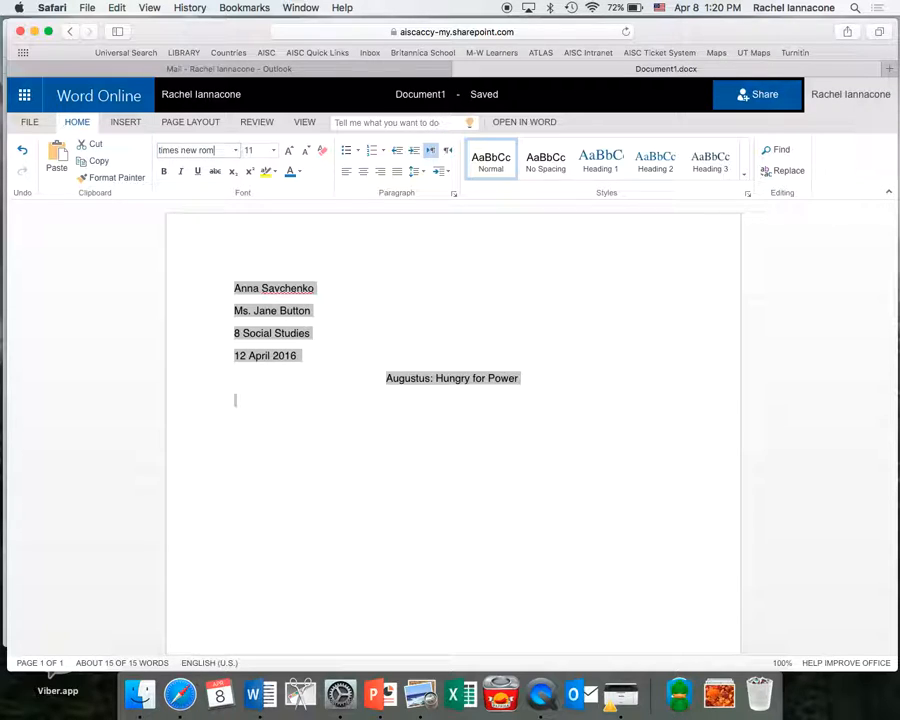
click(236, 150)
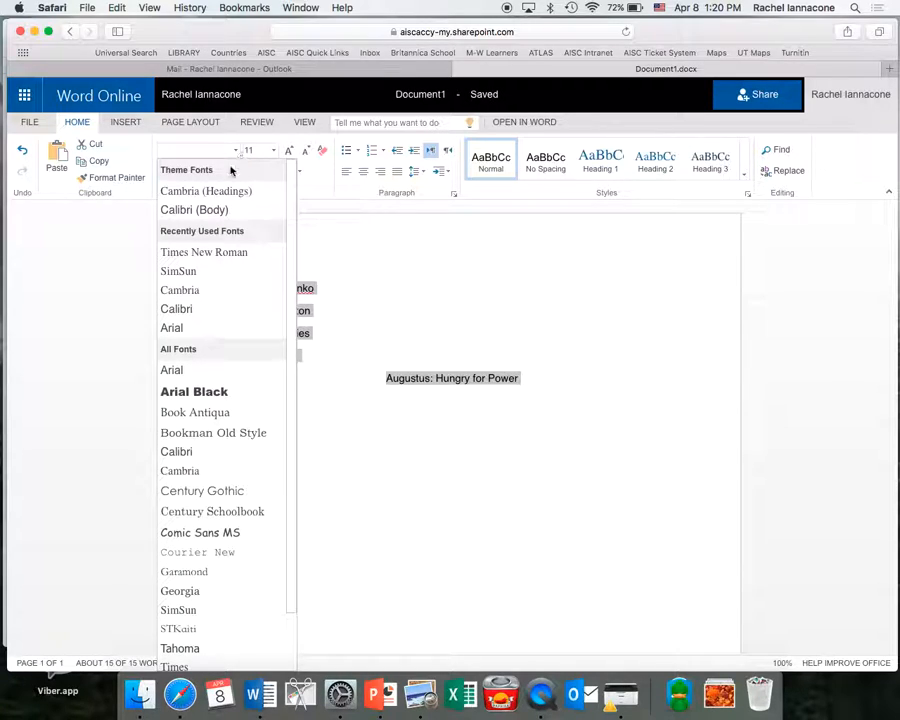
click(222, 255)
click(255, 151)
text(12)
key(Return)
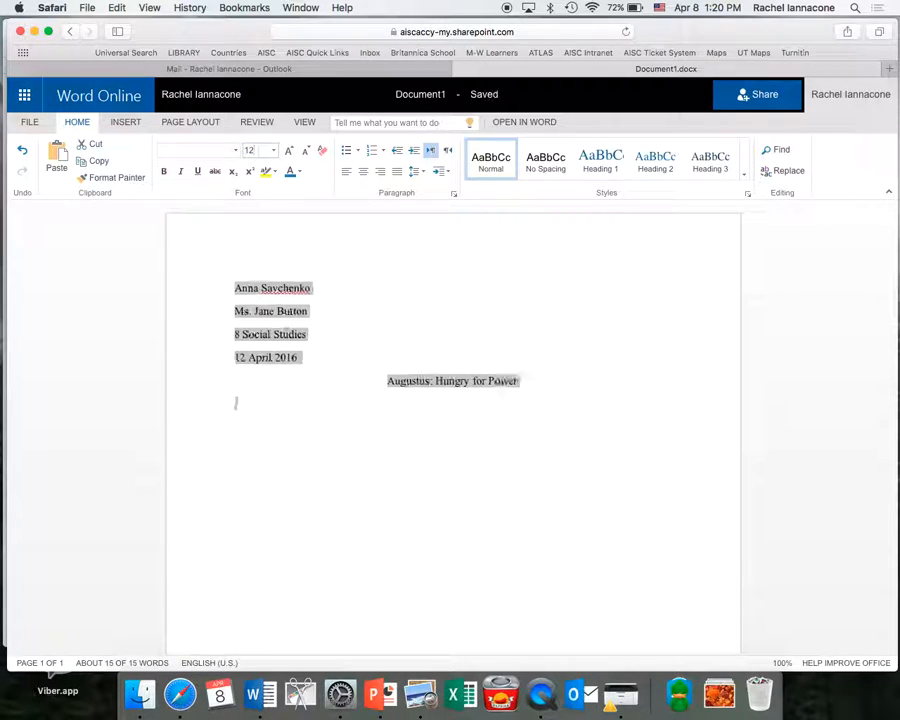
click(237, 151)
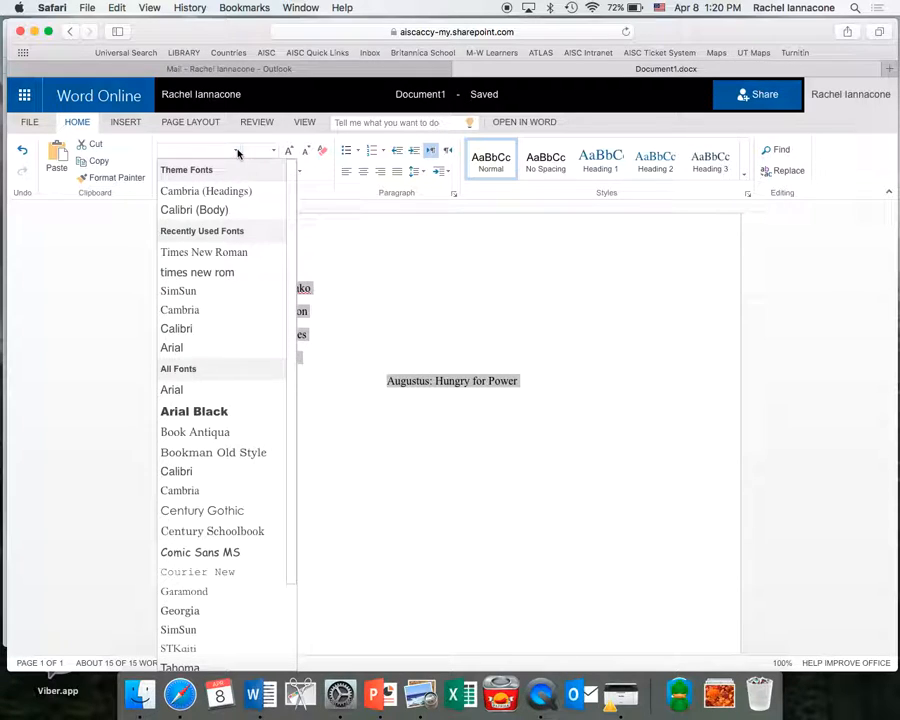
click(221, 254)
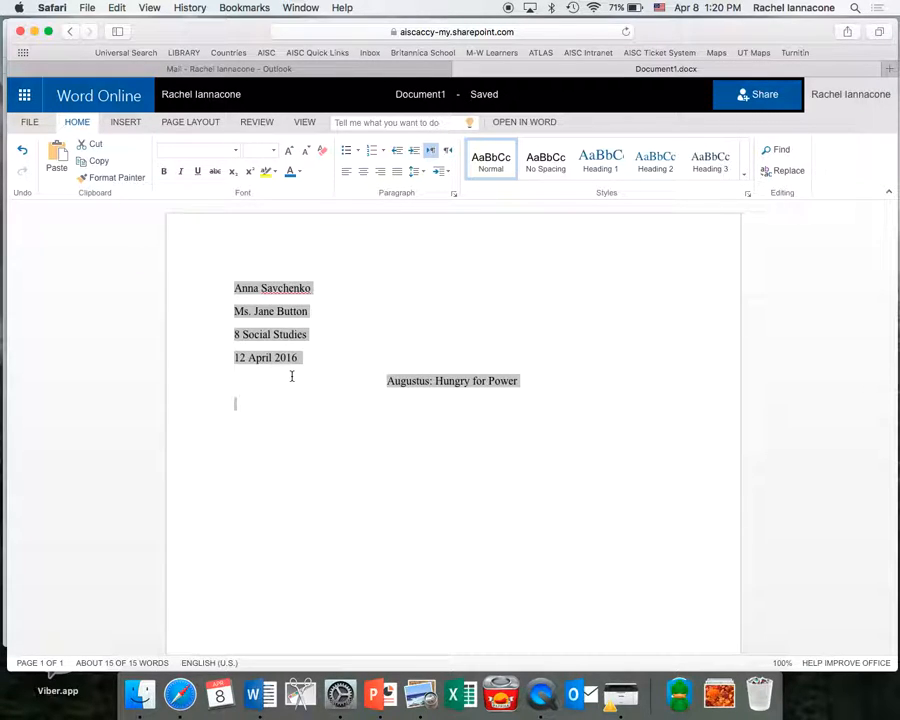
click(303, 440)
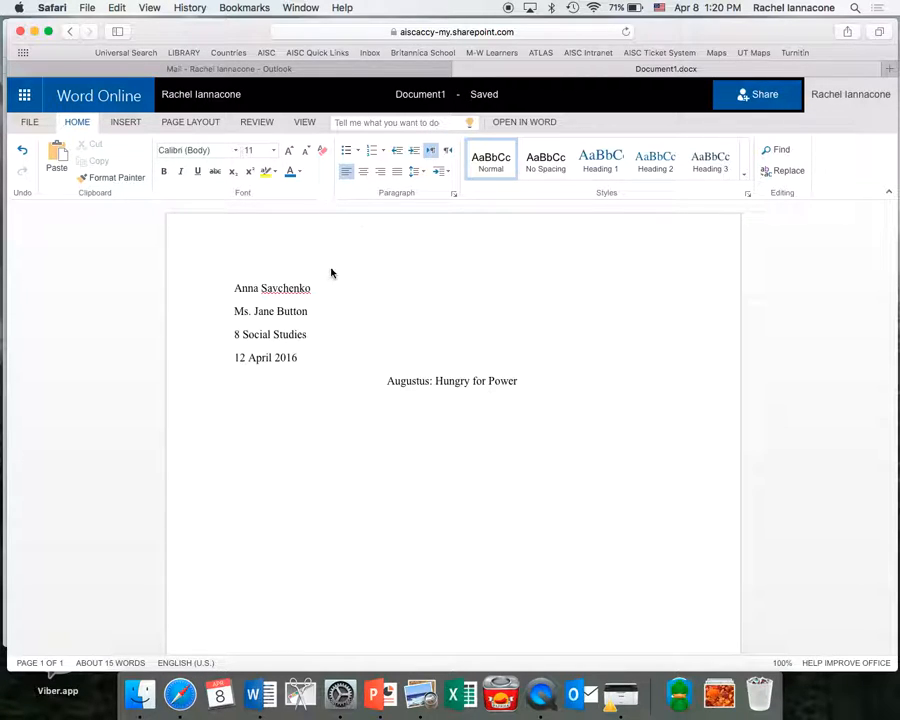
Add a page header with the student's surname followed by a page number.
click(123, 123)
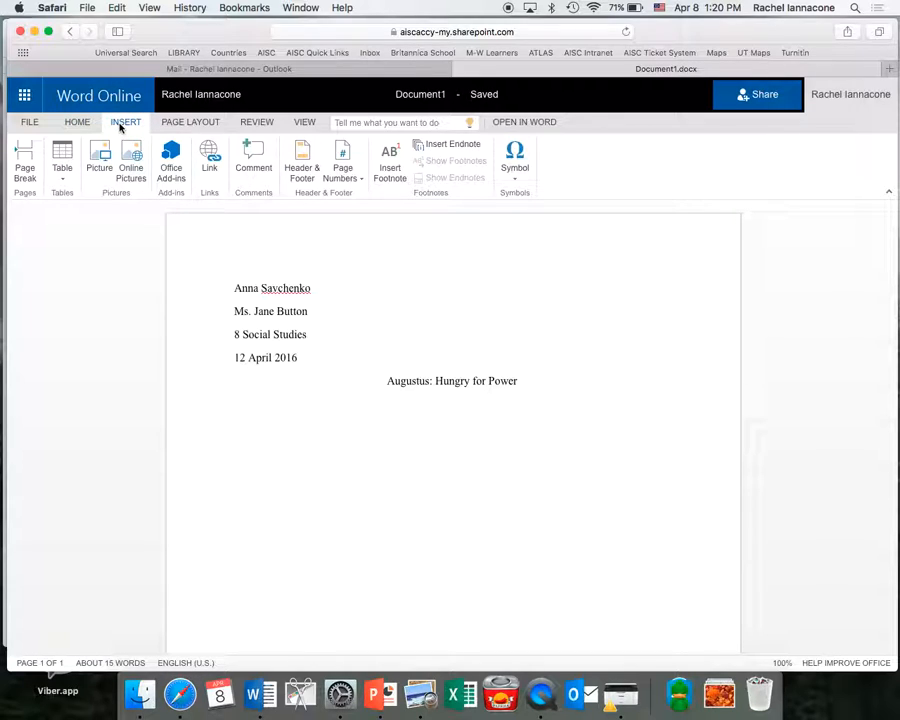
click(309, 180)
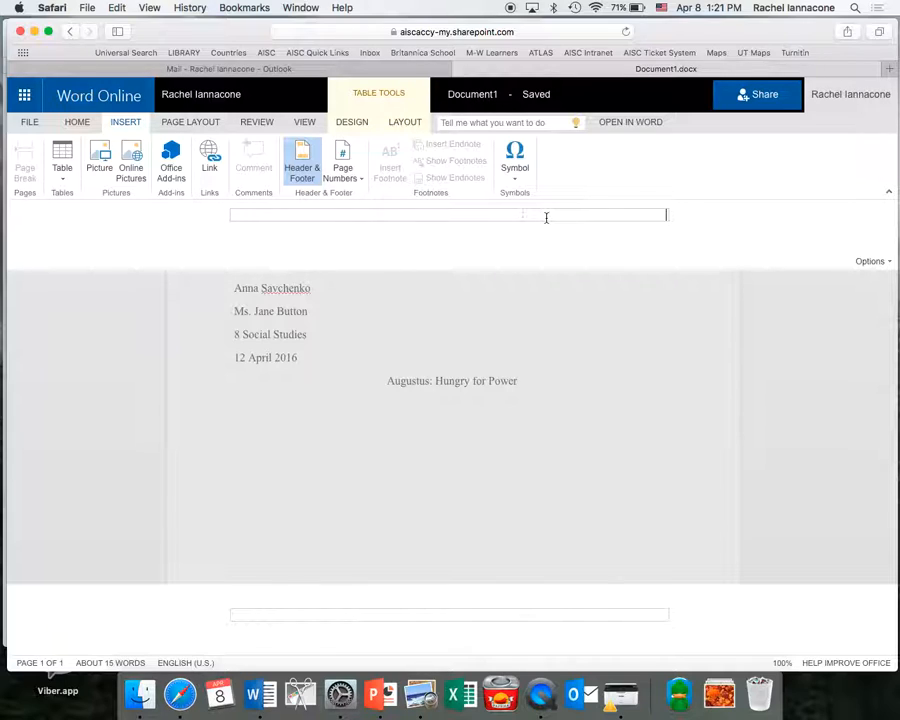
text(Savchenko)
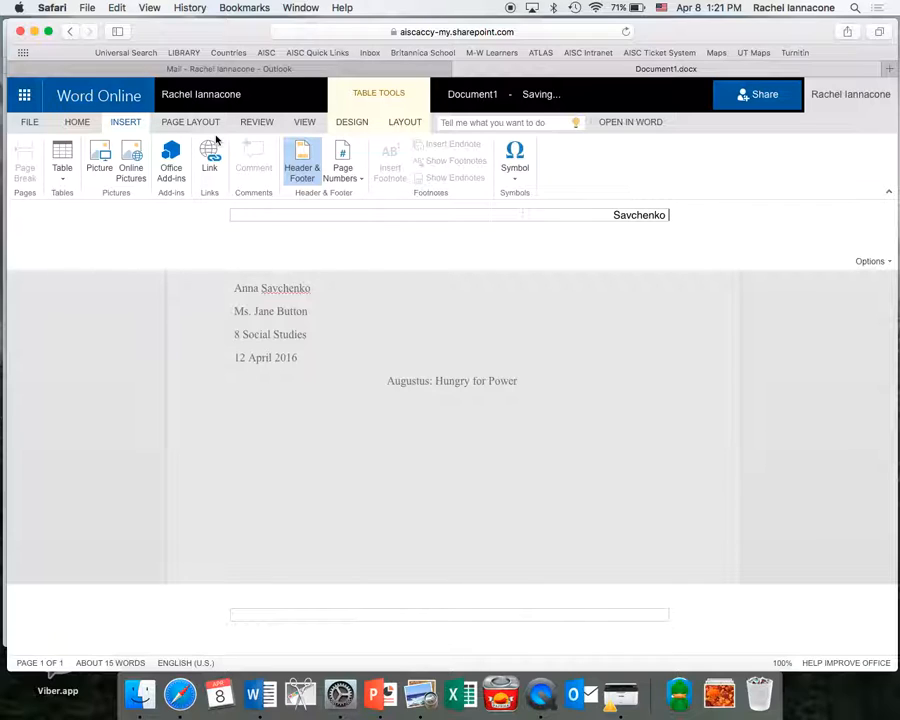
click(348, 177)
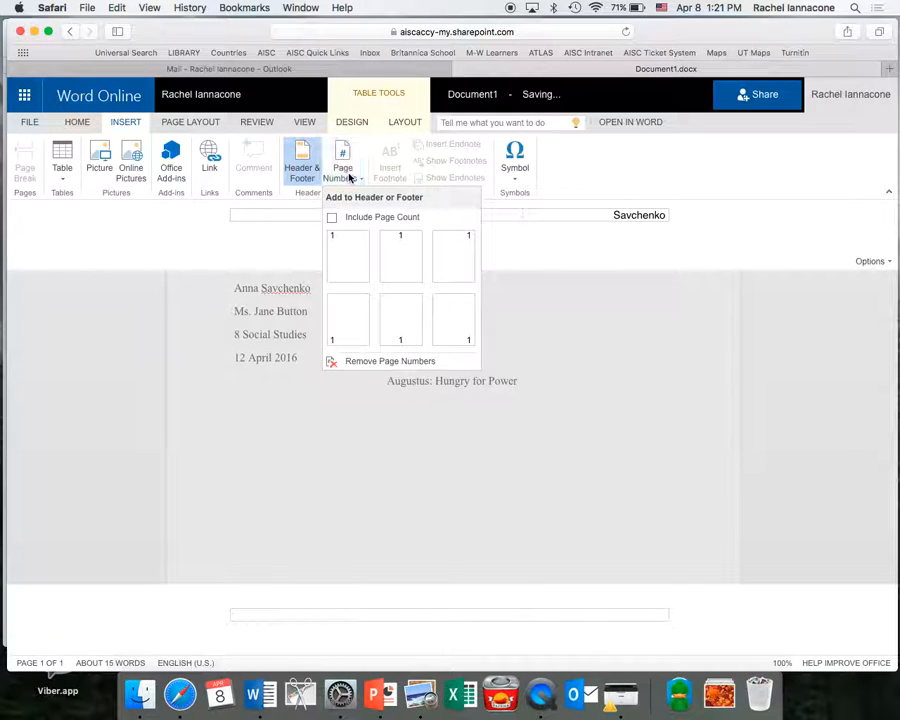
click(462, 258)
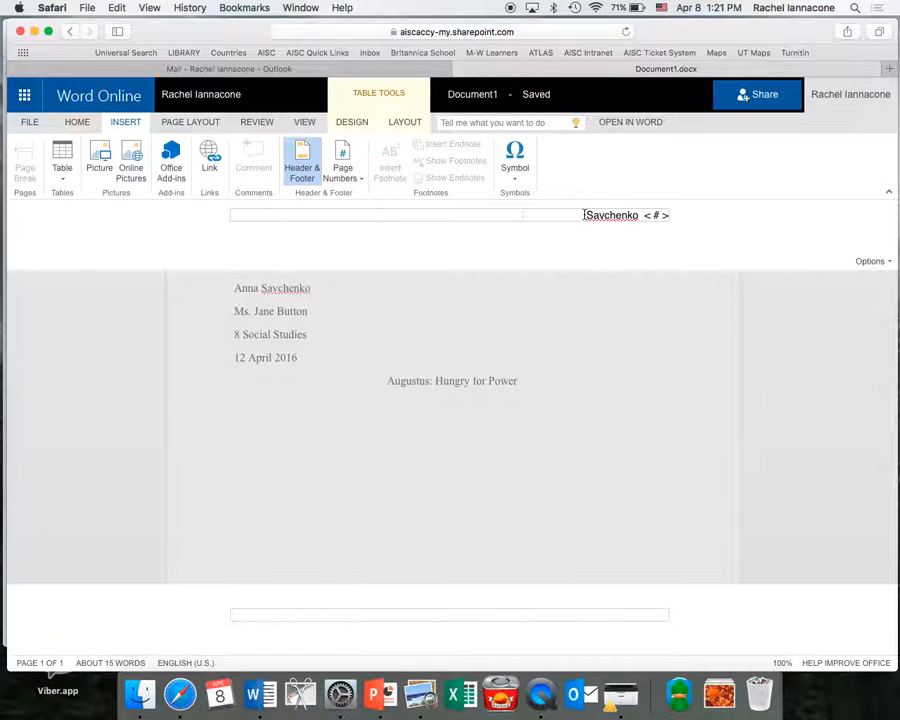
Format the header text as Times New Roman 12, then return below the title.
click(79, 123)
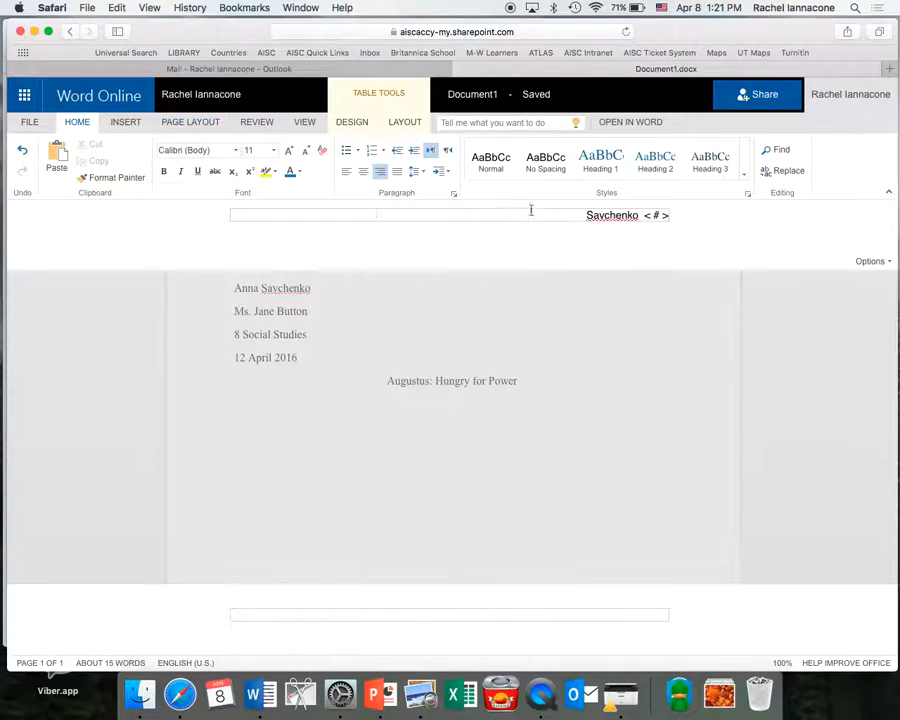
drag(579, 210, 668, 216)
click(234, 150)
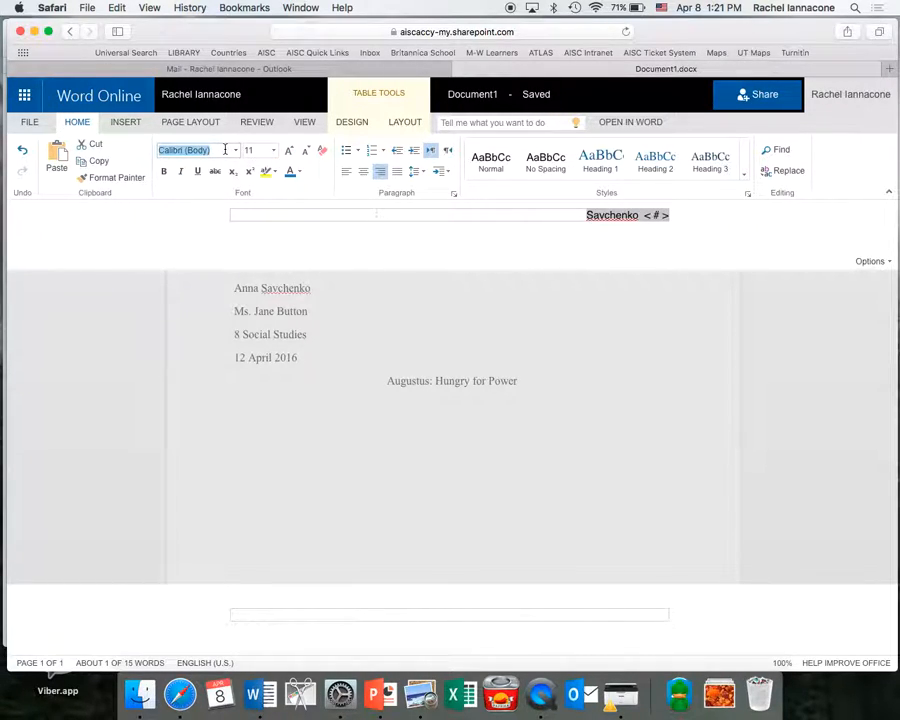
click(237, 150)
click(216, 250)
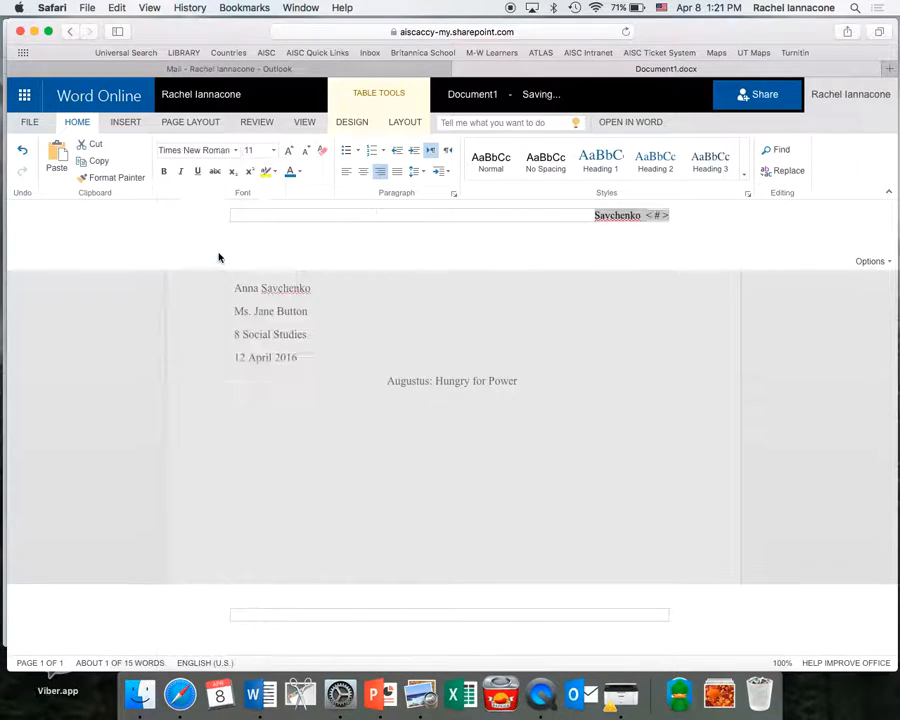
click(259, 149)
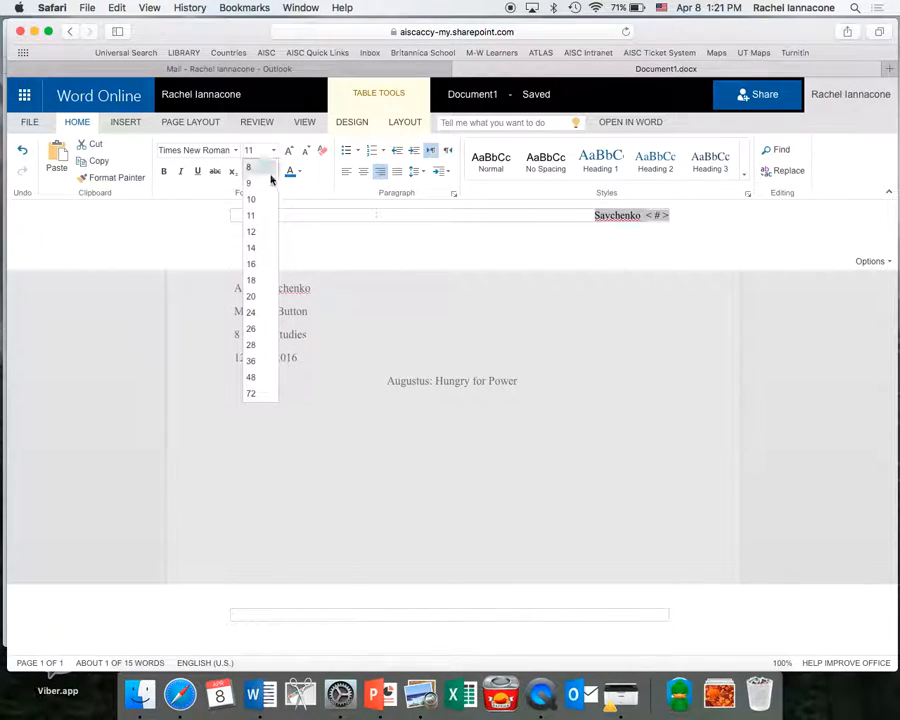
click(263, 236)
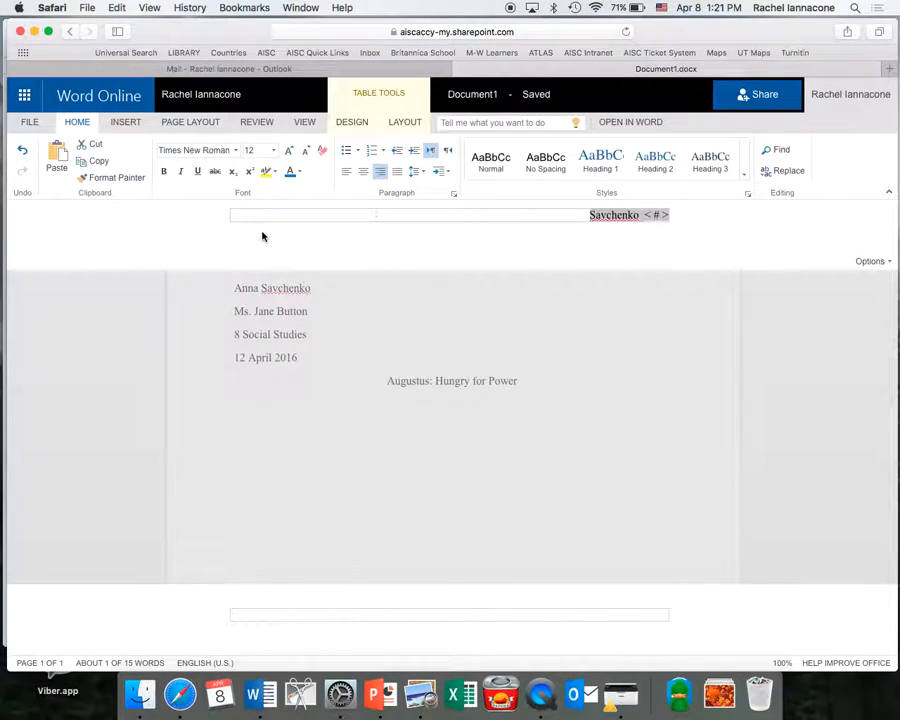
click(567, 389)
key(Return)
key(Return)
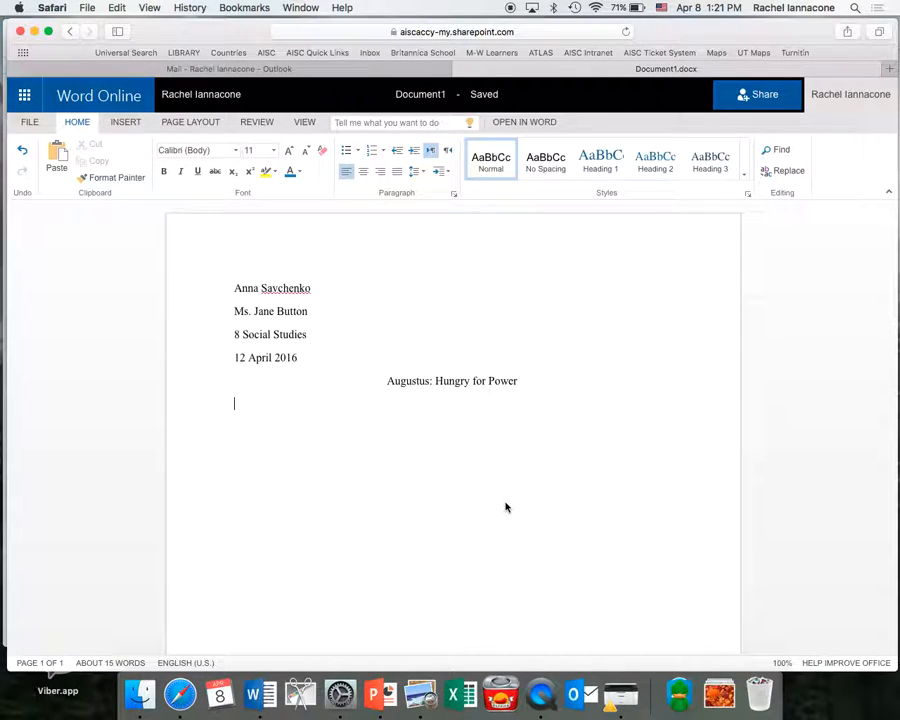
Type the opening sentences: Augustus led the EMpire of Rome, was the first Emrperor, called Casesar.
key(BackSpace)
text(Augustus was nknown)
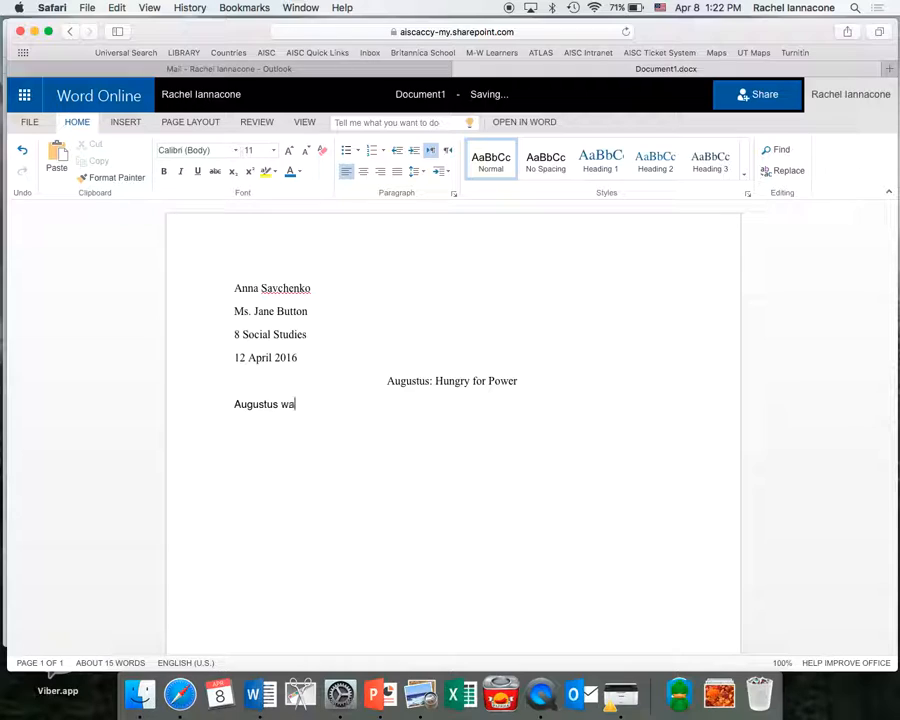
key(shift+alt+Left)
key(shift+alt+Left)
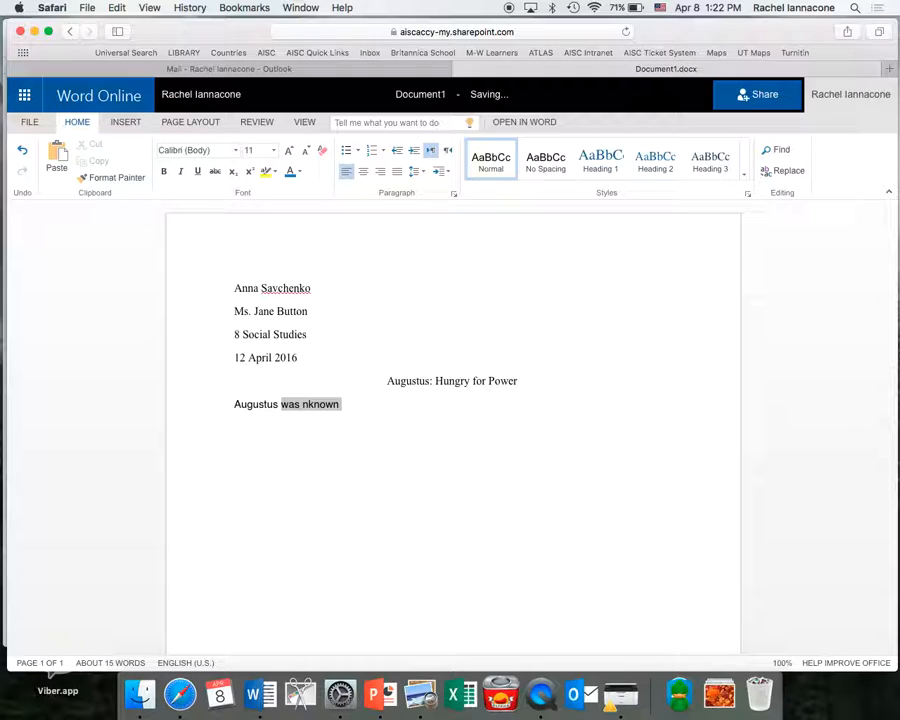
text(was)
key(BackSpace)
key(BackSpace)
key(BackSpace)
text(was )
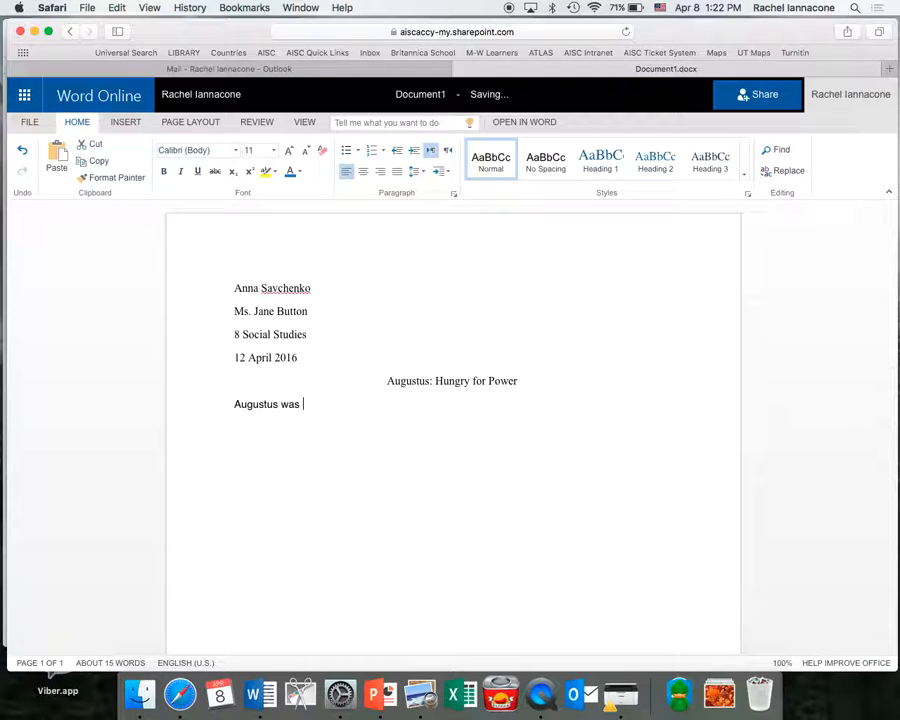
text(known for his excellence in leading )
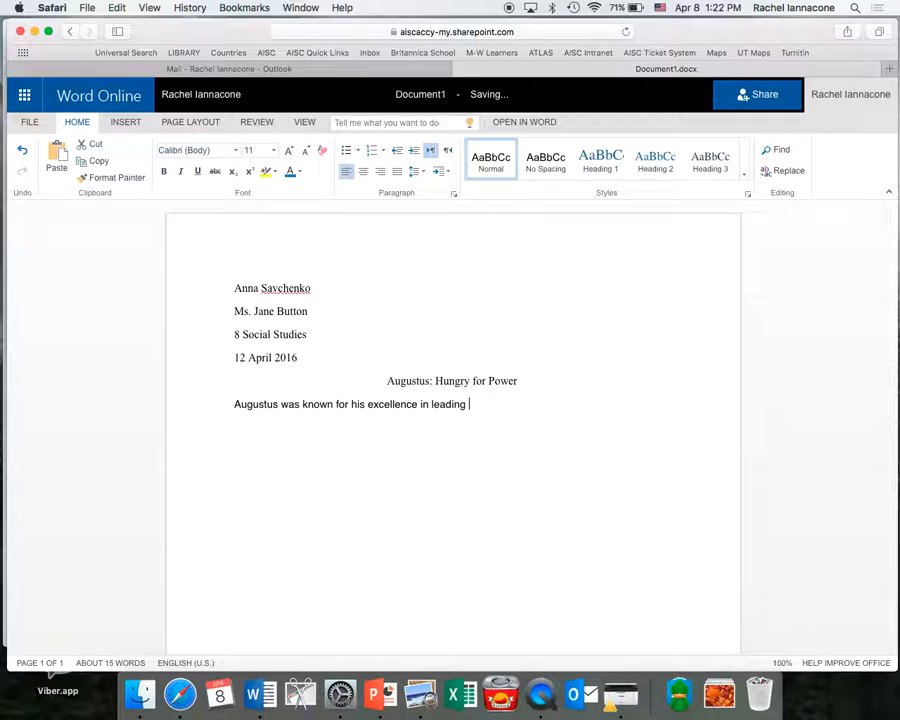
text(the EMpire of Rome. He )
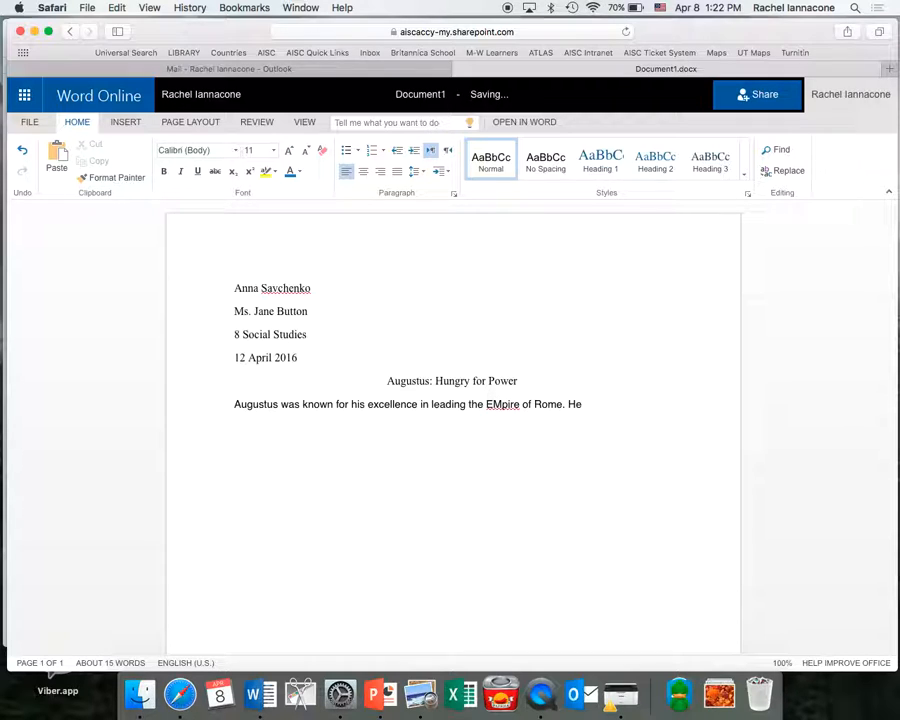
text(wa)
key(BackSpace)
key(BackSpace)
text(was the first Emrperor of)
key(BackSpace)
key(BackSpace)
text(and was c)
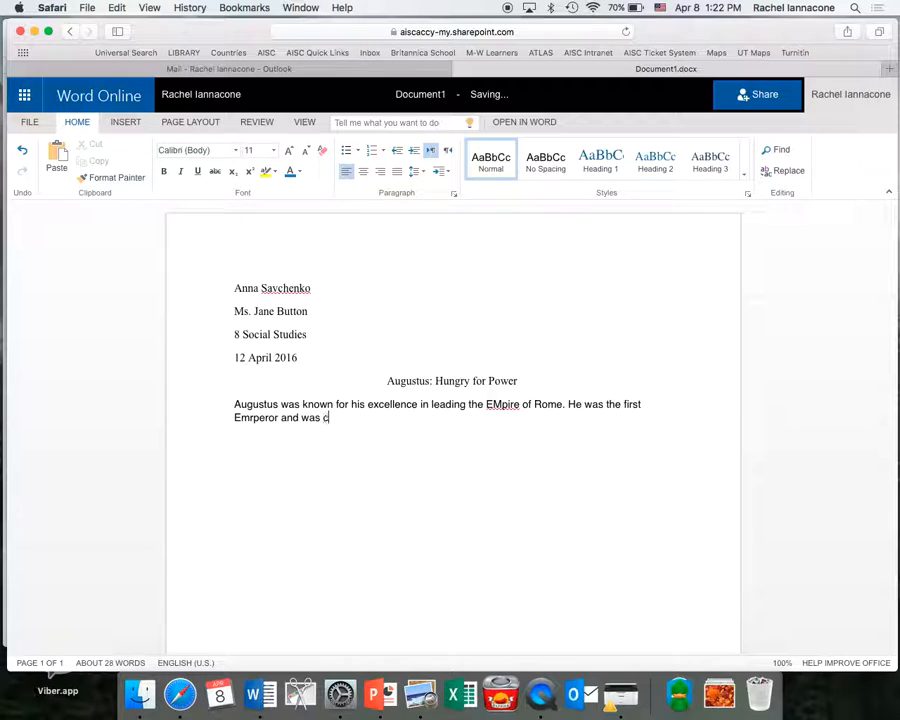
text(alled A)
key(BackSpace)
text(Casesar.)
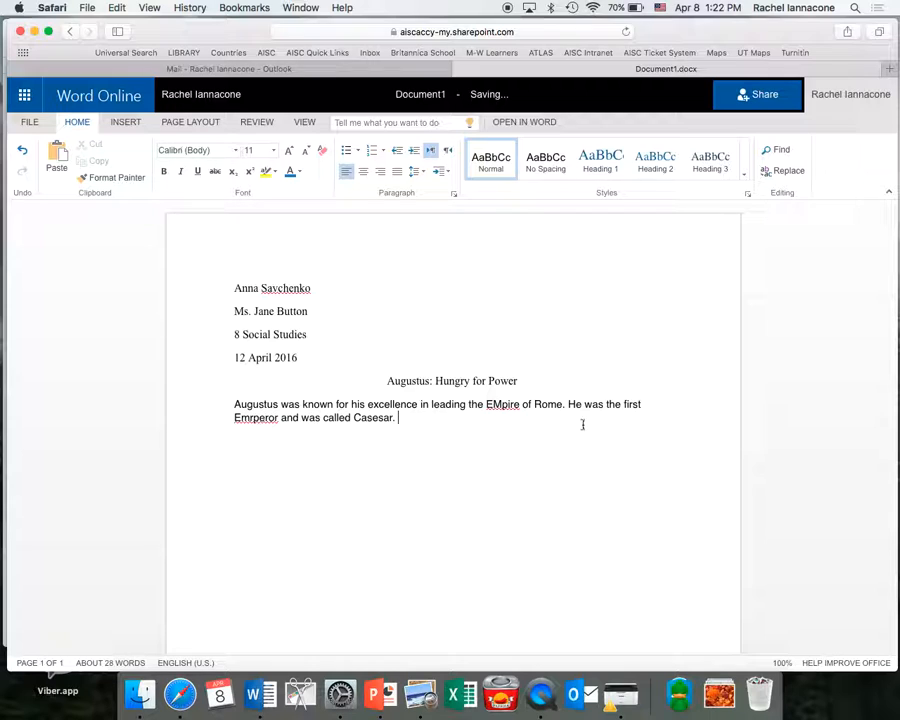
Set all the essay text to Times New Roman.
drag(405, 420, 227, 291)
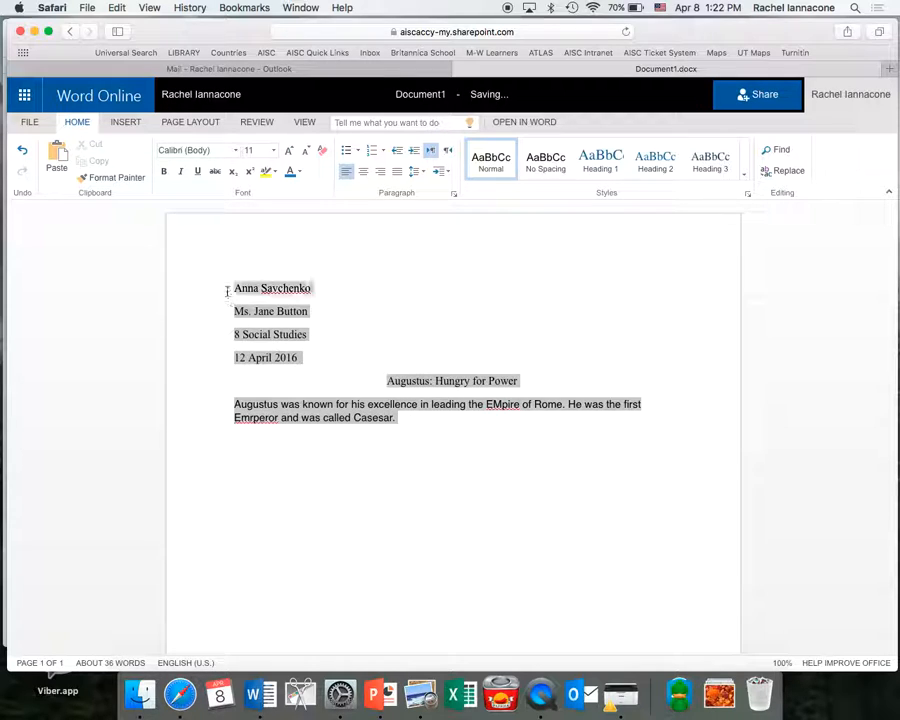
click(237, 150)
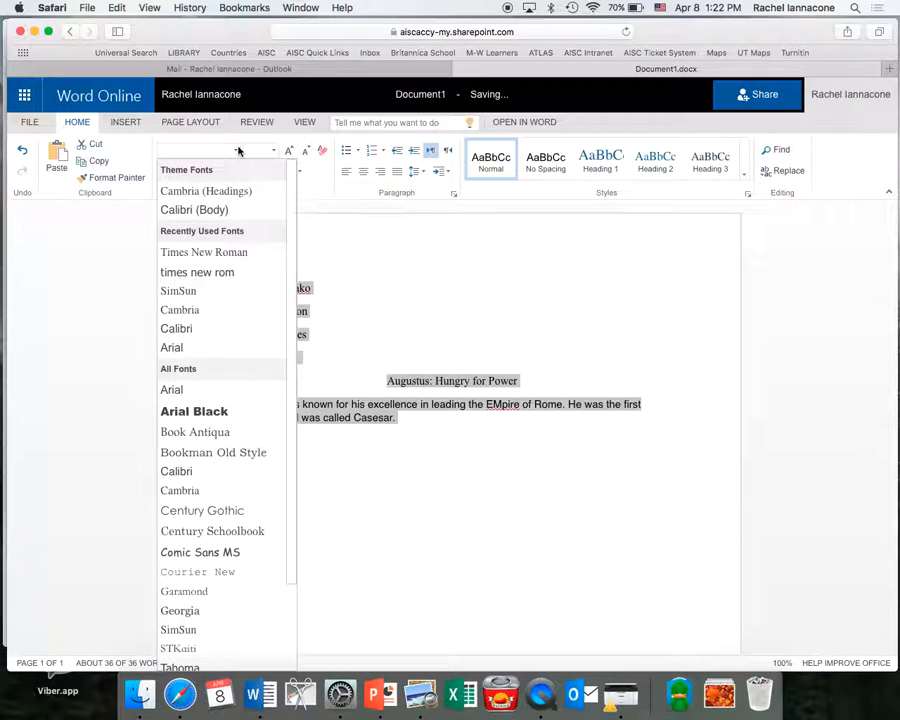
click(215, 256)
Correct 'EMpire' to 'Empire' and 'Emrperor' to lowercase 'emperor' using spelling suggestions.
right_click(480, 404)
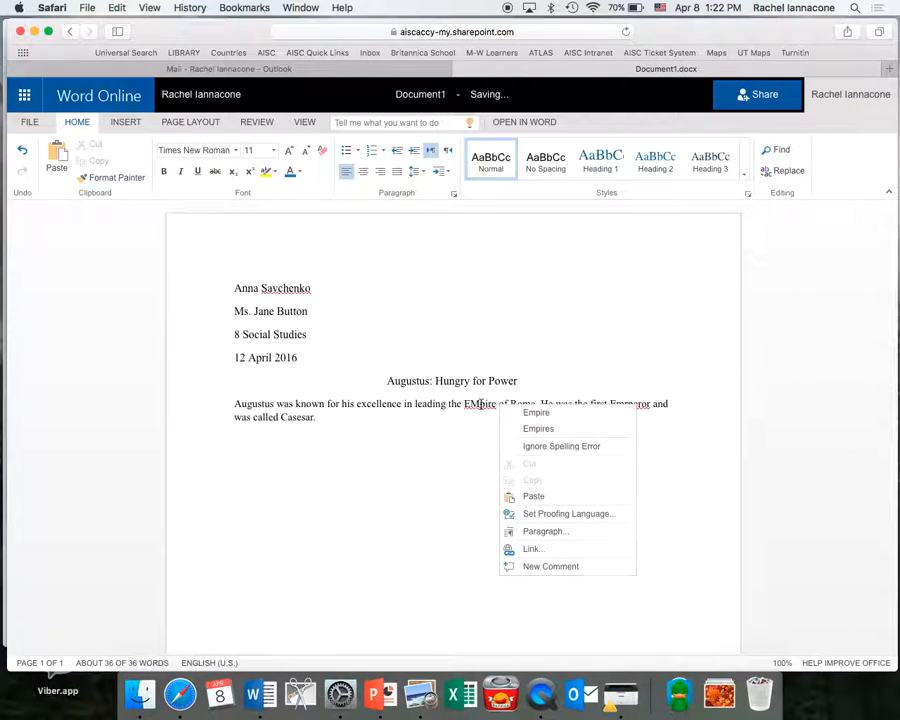
click(536, 412)
right_click(629, 404)
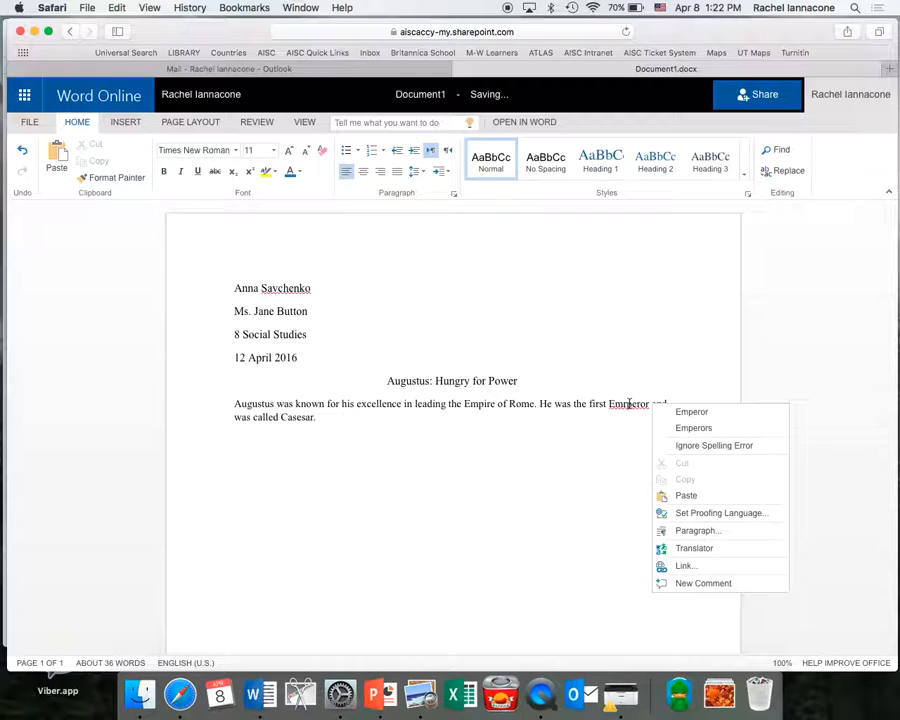
click(665, 411)
click(616, 401)
key(BackSpace)
text(emper)
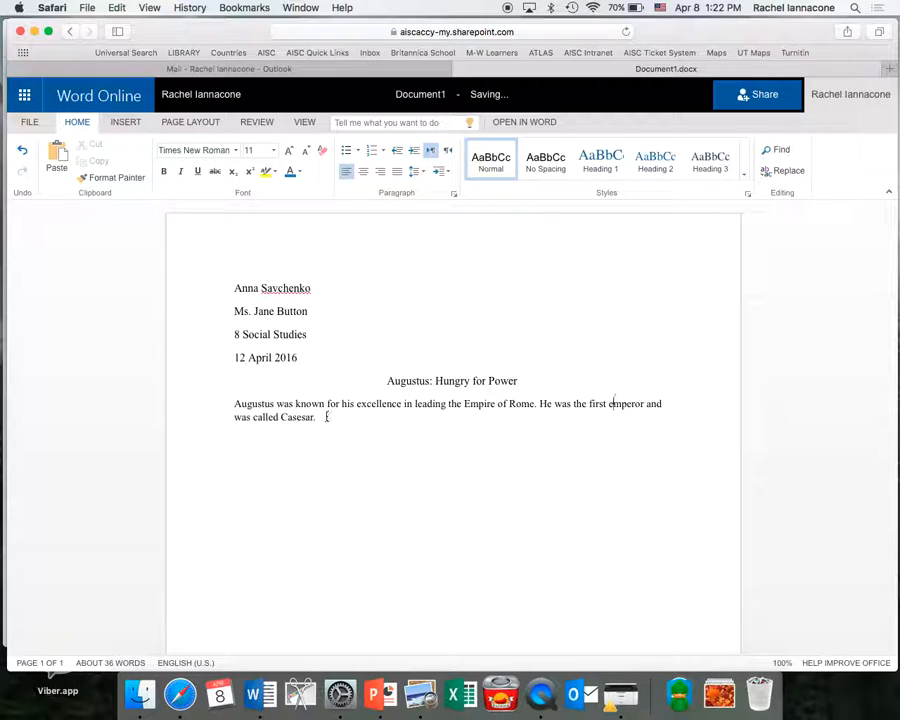
drag(326, 420, 225, 280)
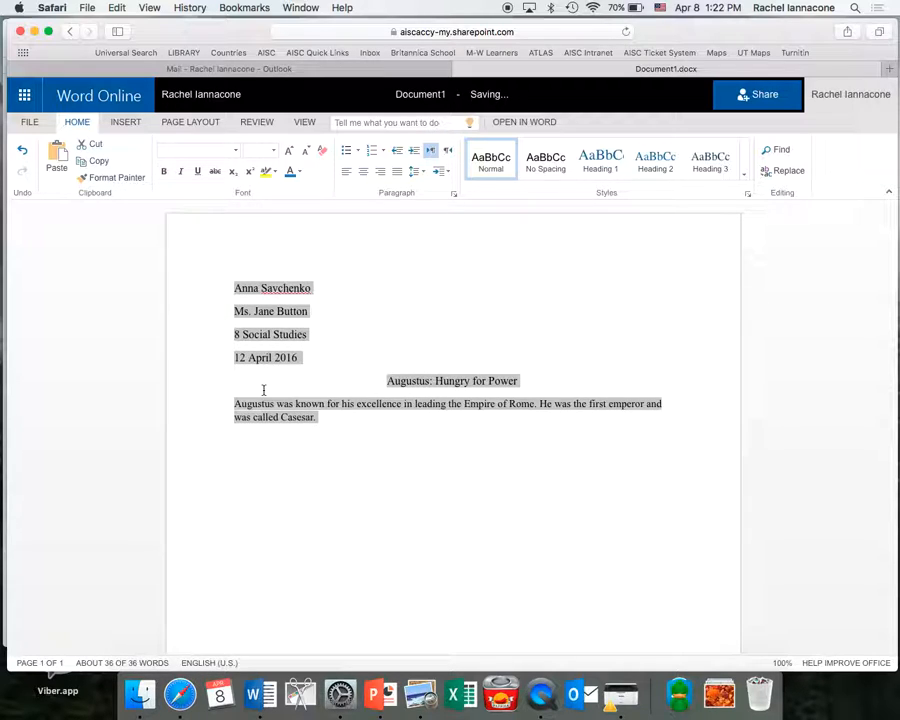
Check the paragraph spacing settings without changing them, then add an empty line after the sentence.
click(422, 174)
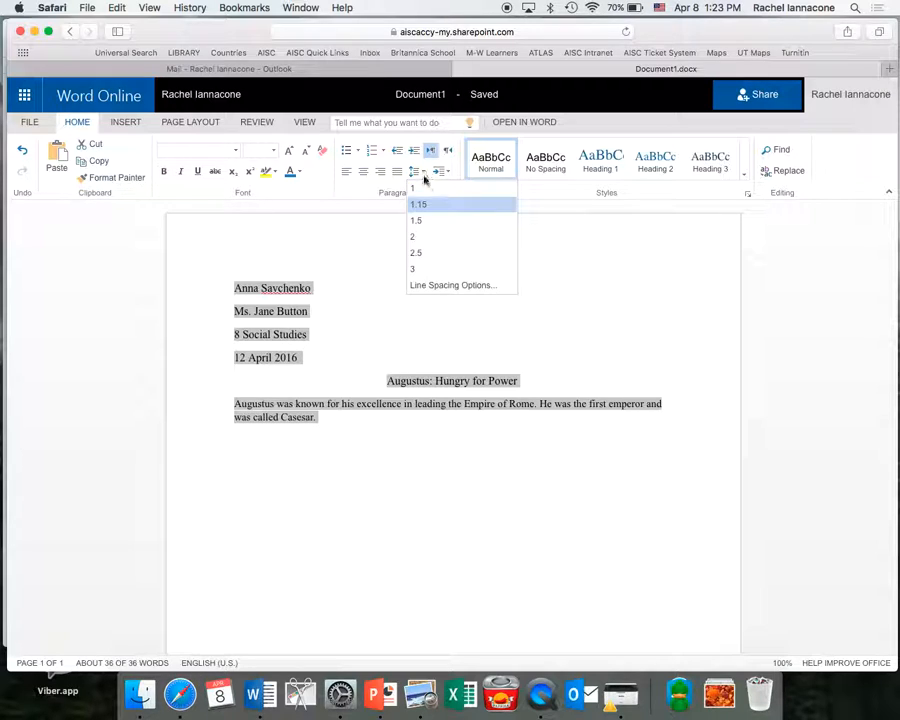
click(424, 285)
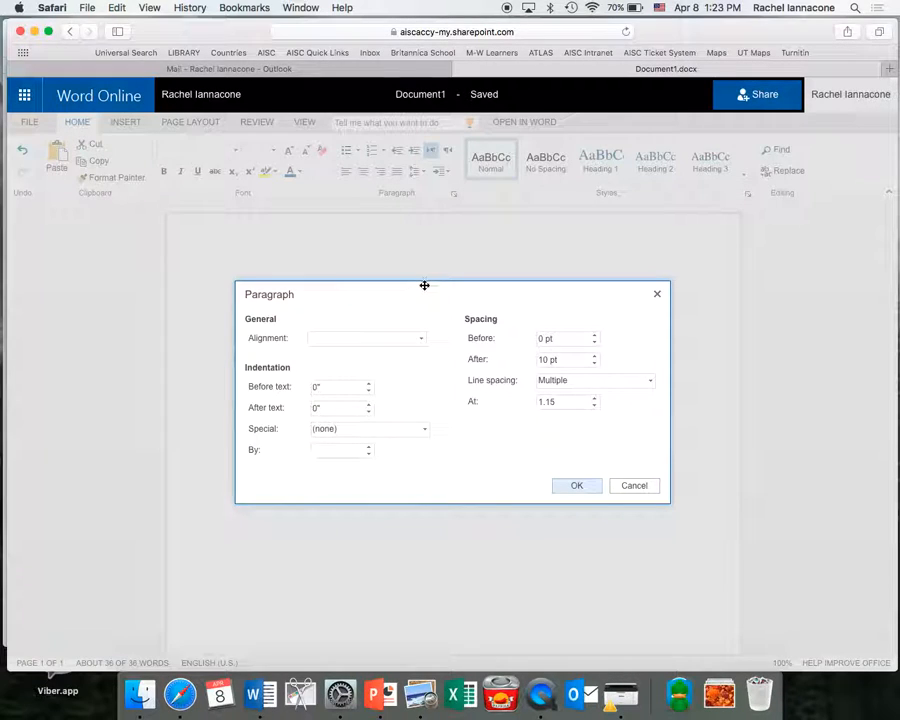
click(476, 363)
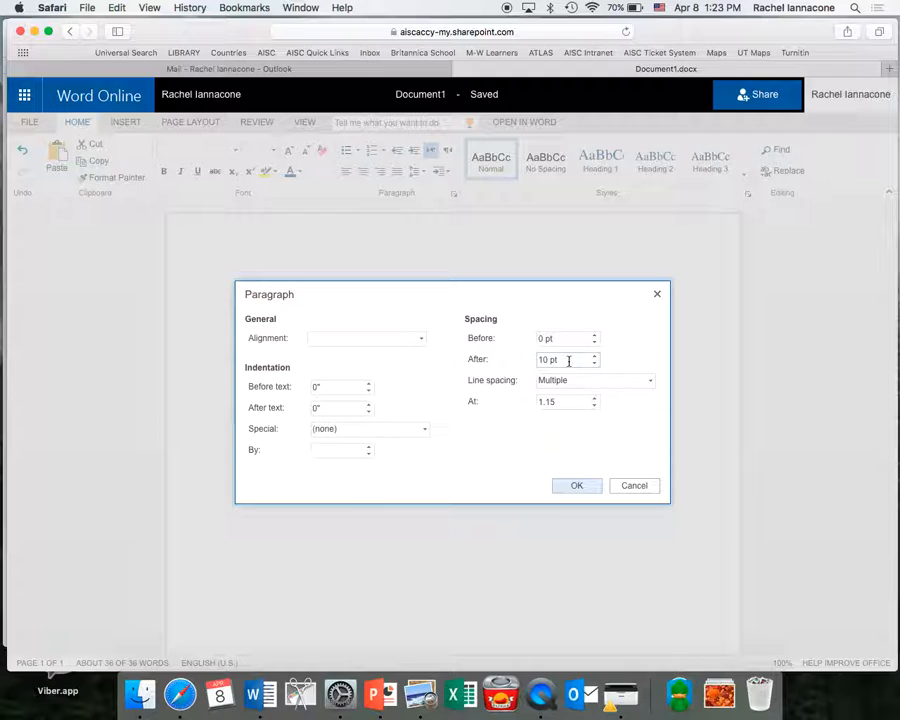
click(643, 486)
click(374, 420)
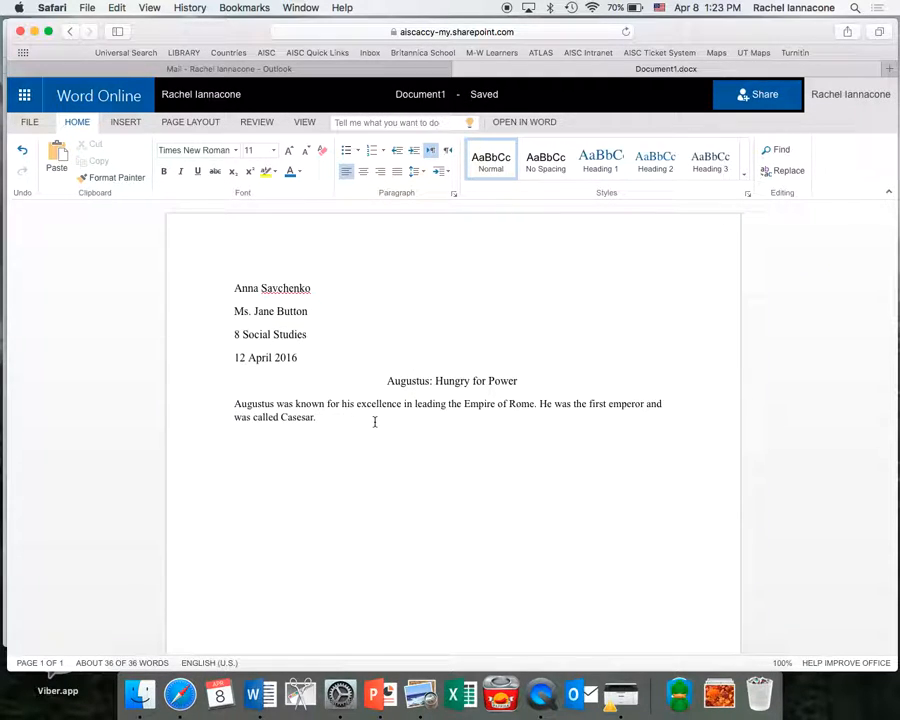
key(Return)
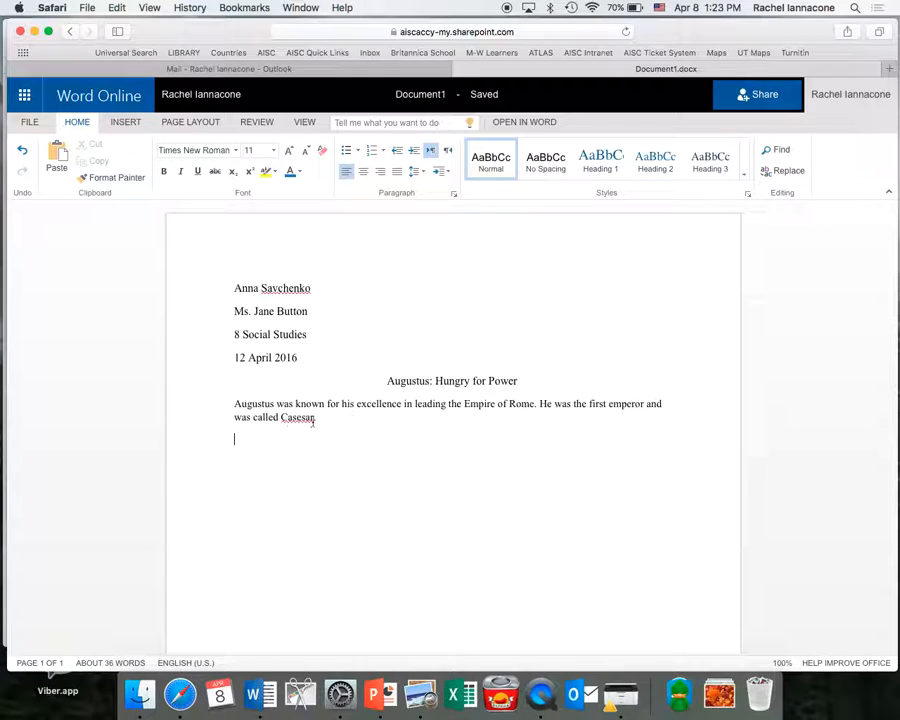
Type a placeholder line of test text and double-space the whole document.
text(Jdfks lfjdjklsa f)
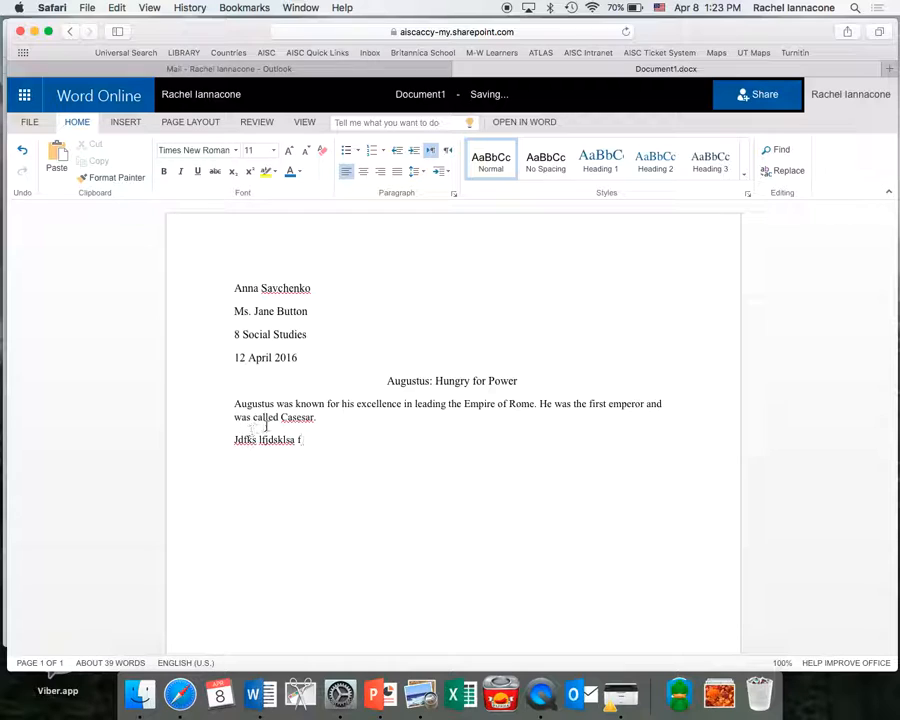
key(super+a)
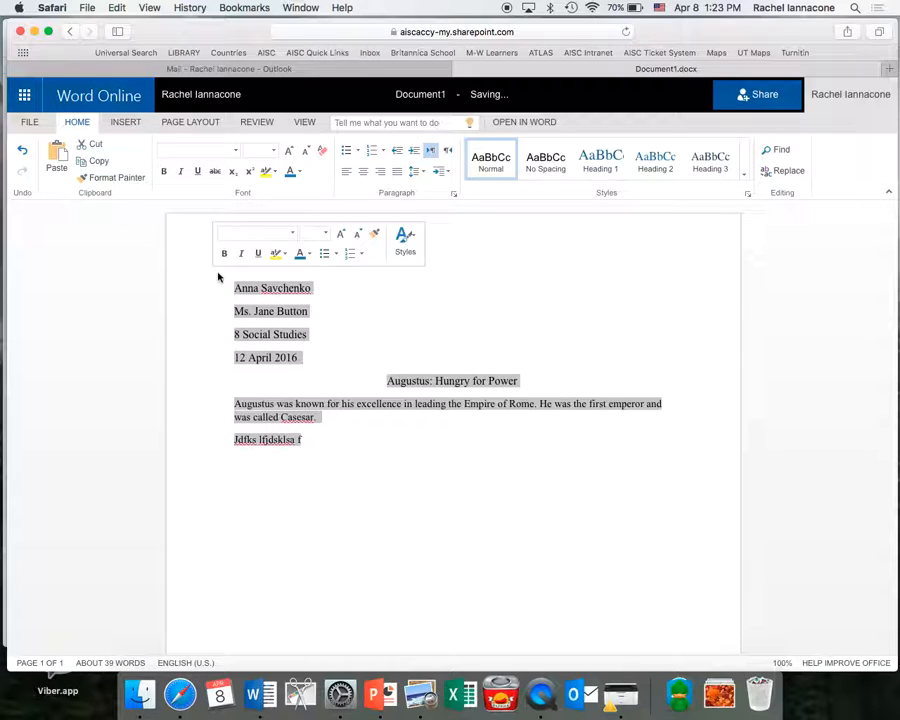
click(416, 173)
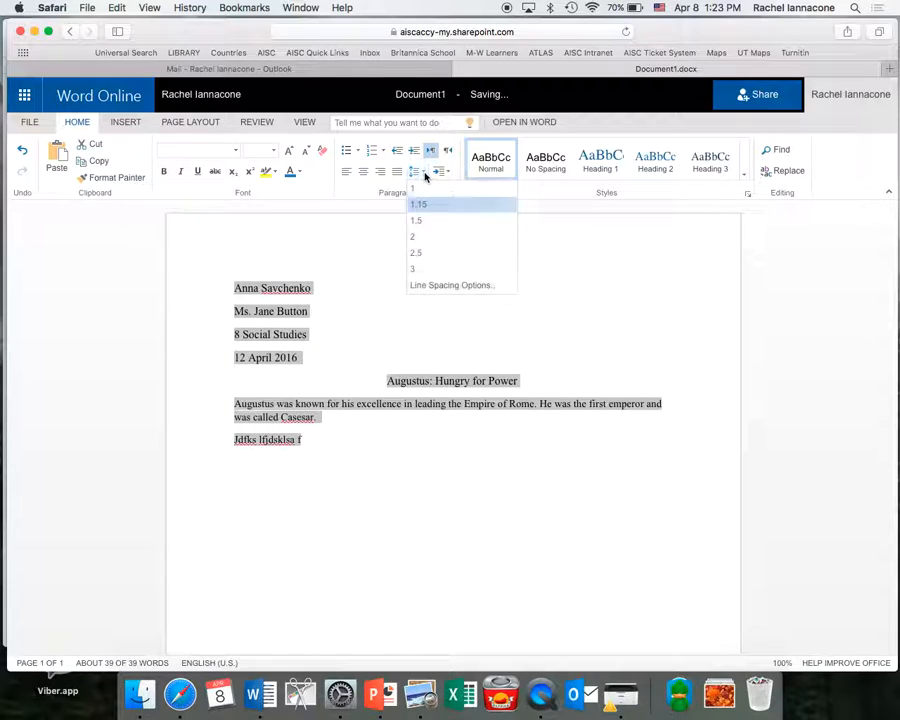
click(424, 236)
click(261, 515)
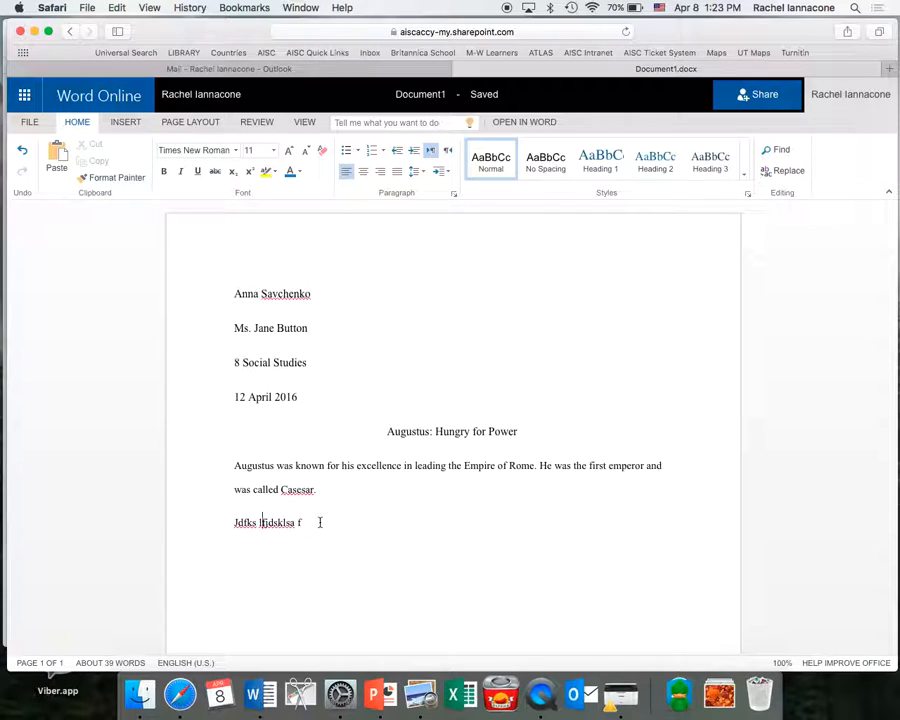
Set spacing after paragraphs to 0 pt with Double line spacing for all text.
key(super+a)
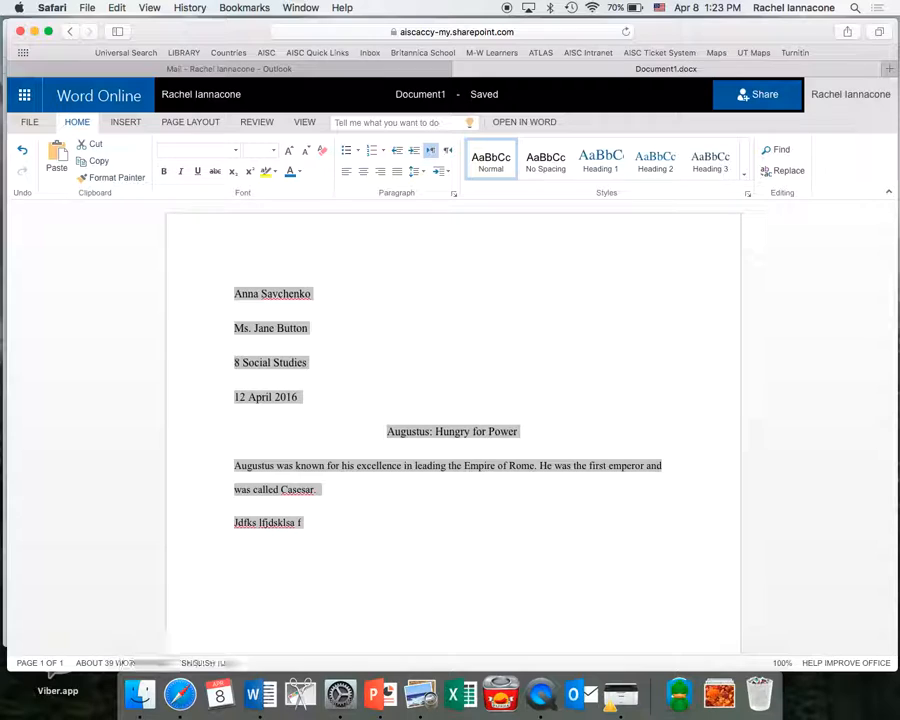
click(415, 171)
click(432, 285)
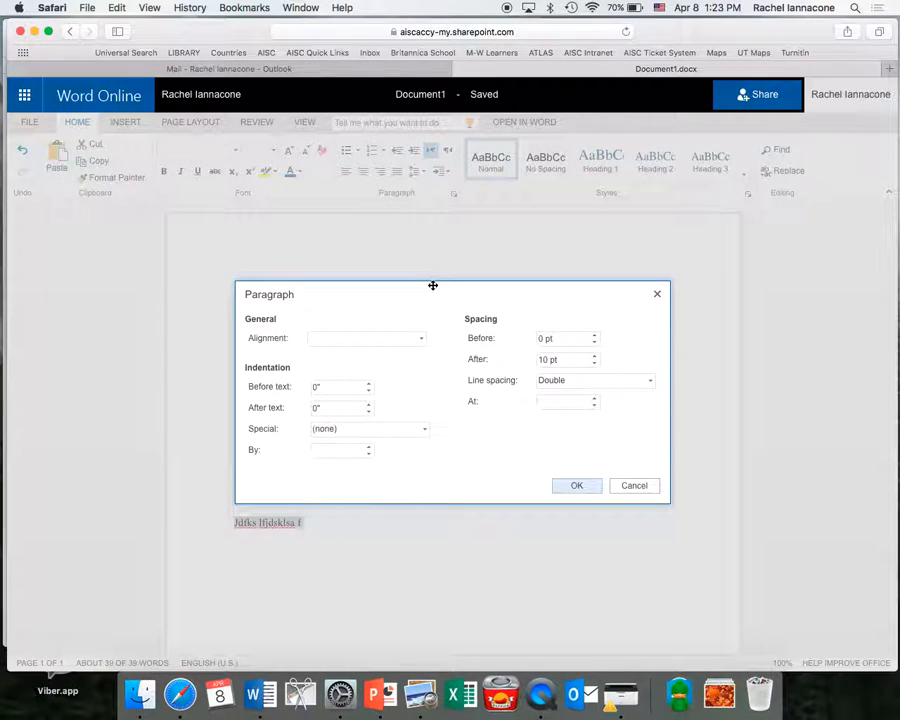
drag(566, 361, 531, 361)
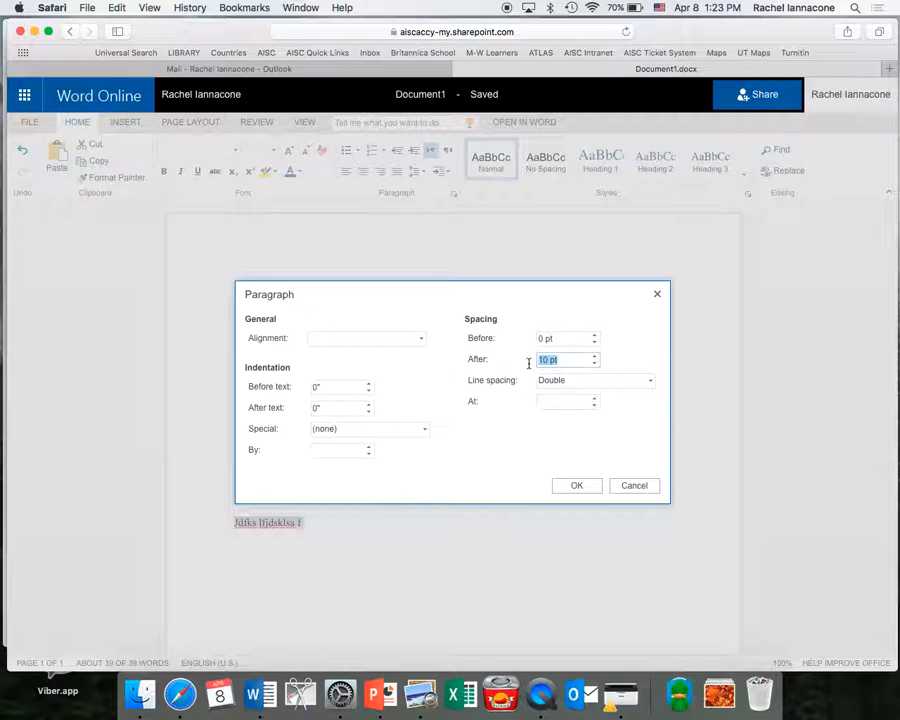
text(0)
click(585, 381)
click(579, 433)
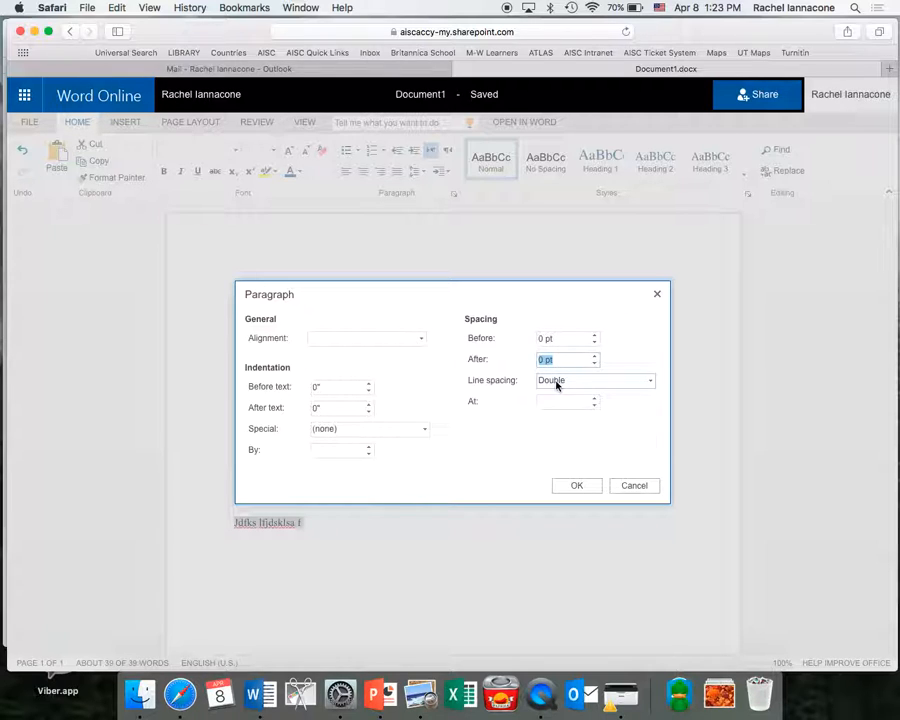
click(577, 485)
Indent the body paragraphs and add a 'Thesis:' label before the Augustus paragraph.
click(546, 491)
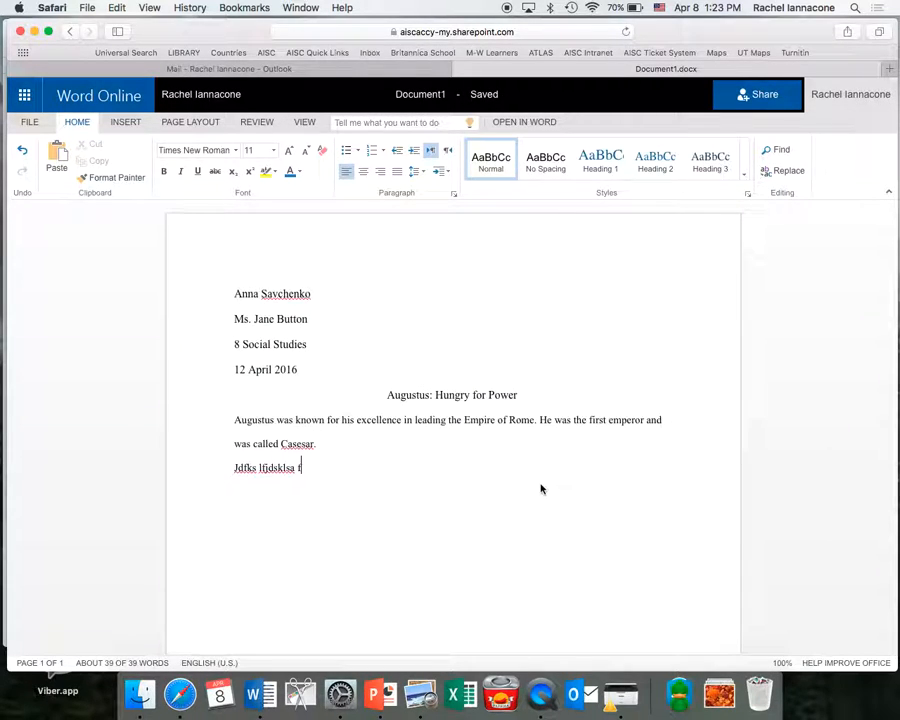
click(236, 421)
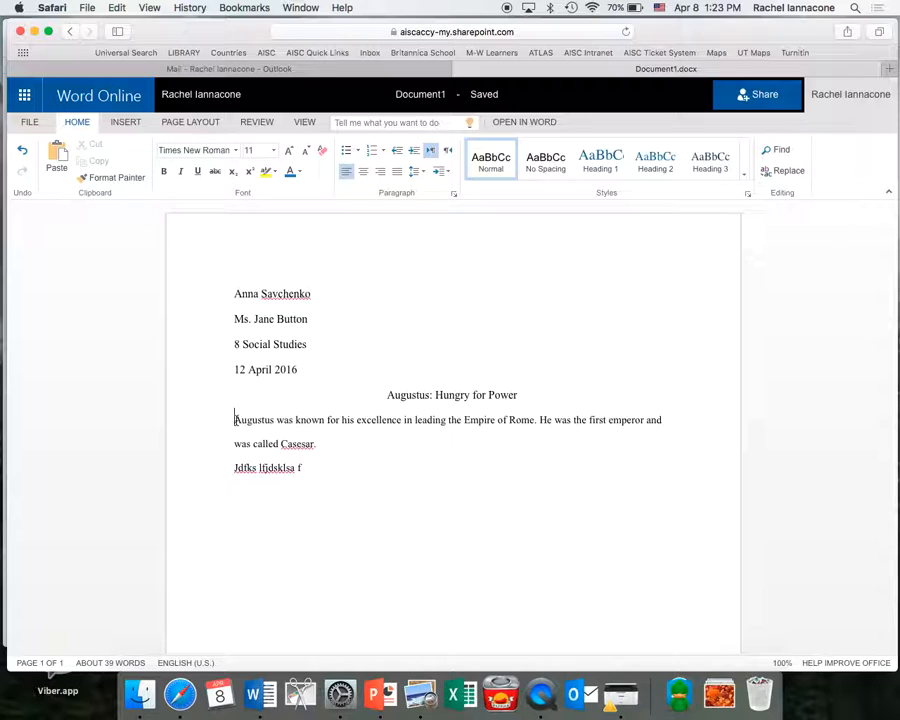
key(Tab)
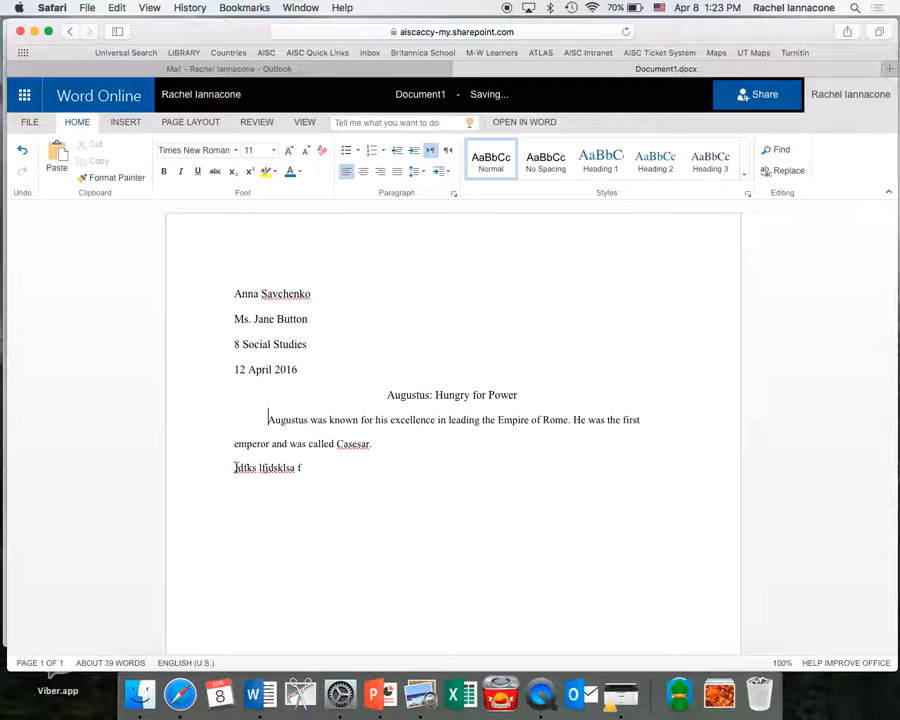
key(Tab)
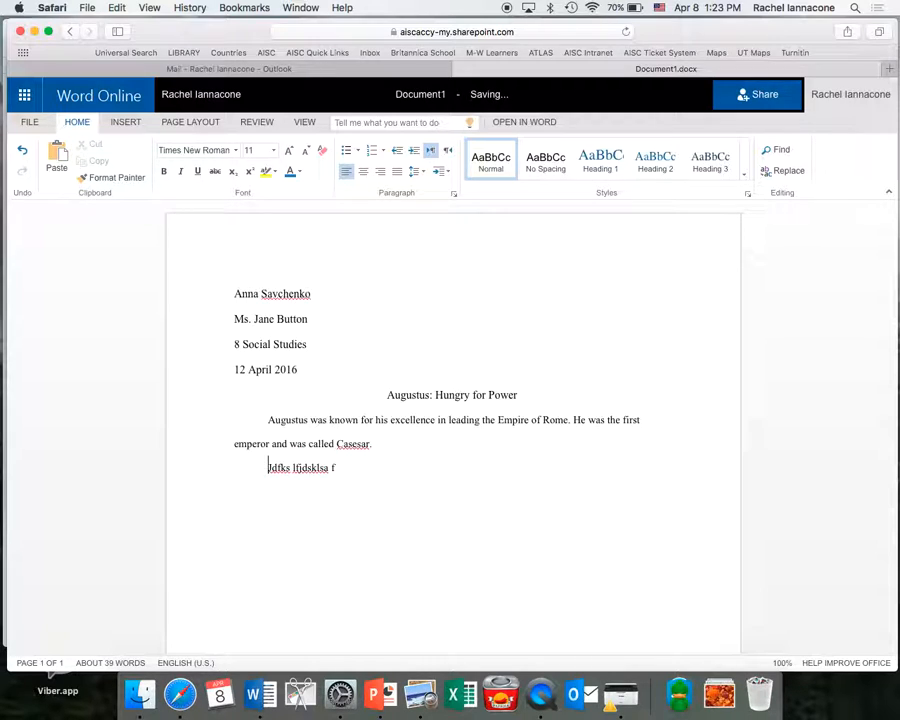
click(268, 420)
text(Thesis:)
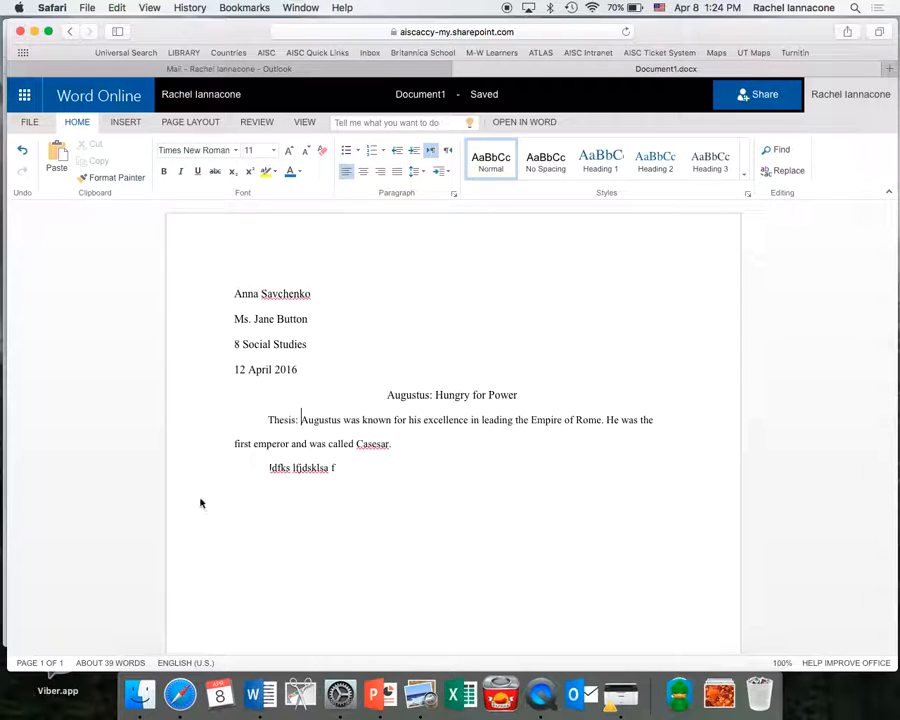
Add 'Paragraph 1:', 'Paragraph 2:' and 'Conclusion:' labels on the lines below the thesis.
click(268, 467)
text(Paraphraph )
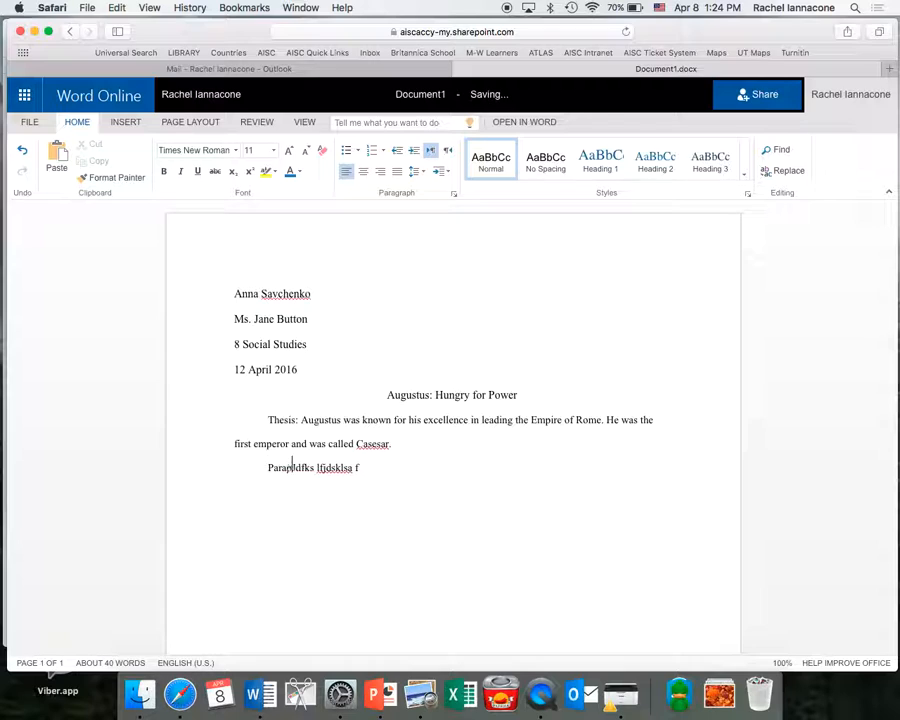
text(1: )
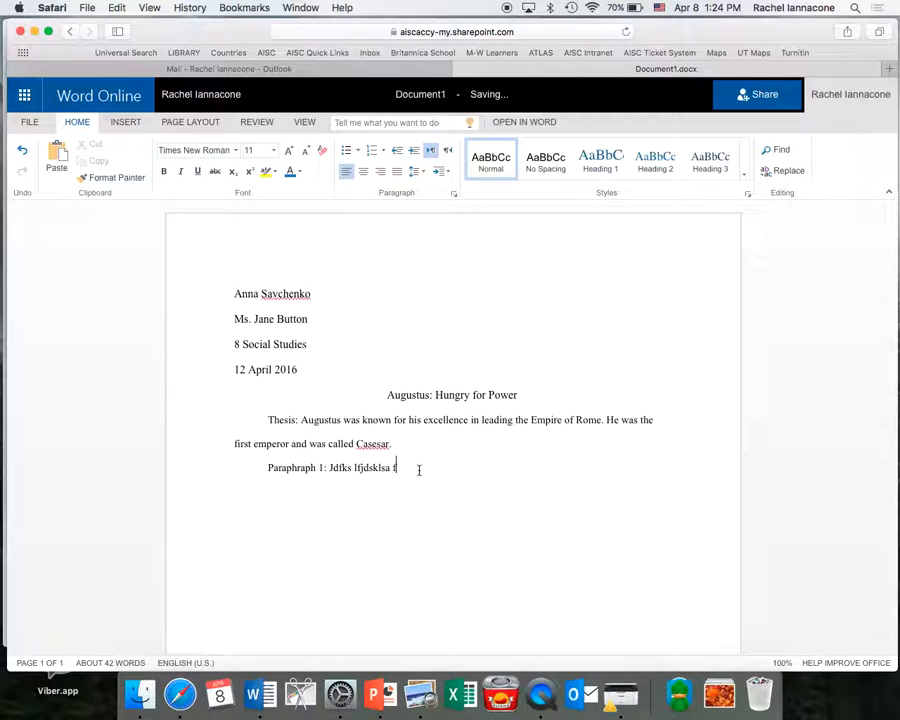
text(Parapgraph 2:)
key(Return)
text(Conclusion:)
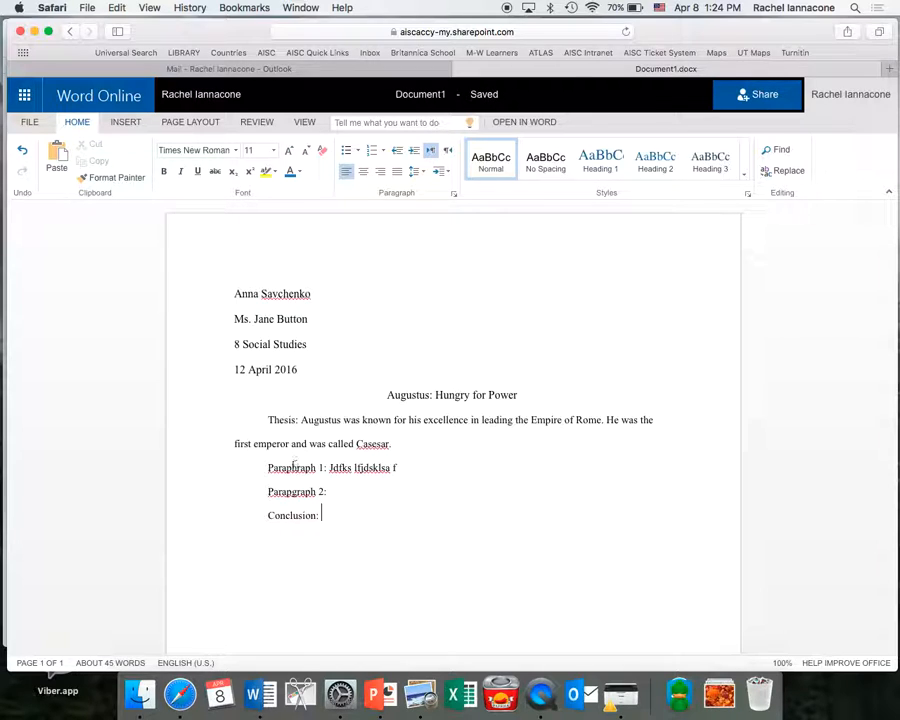
Correct 'Casesar' to 'Caesar' and fix the misspelled 'Paragraph' in both paragraph labels.
right_click(385, 443)
click(418, 451)
right_click(297, 473)
click(301, 480)
double_click(293, 468)
text(Paragraph)
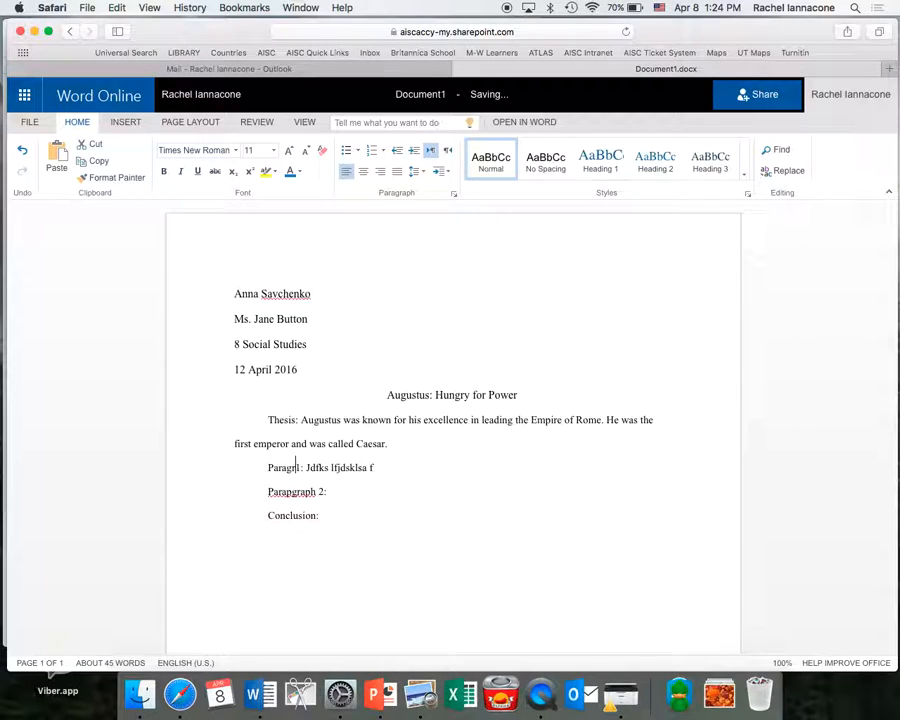
double_click(293, 490)
text(Paragr)
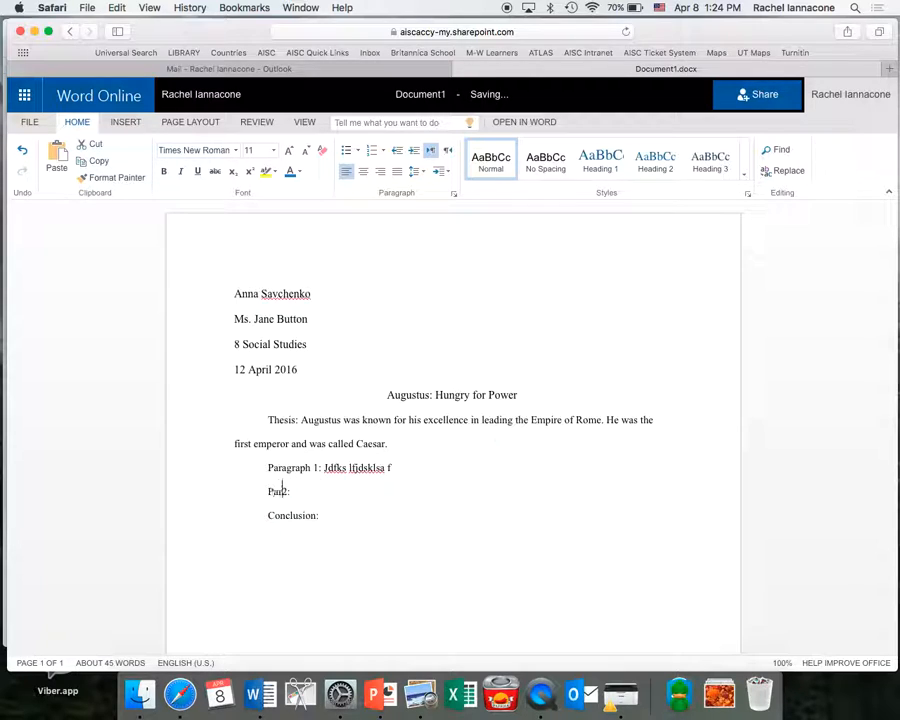
text(aph)
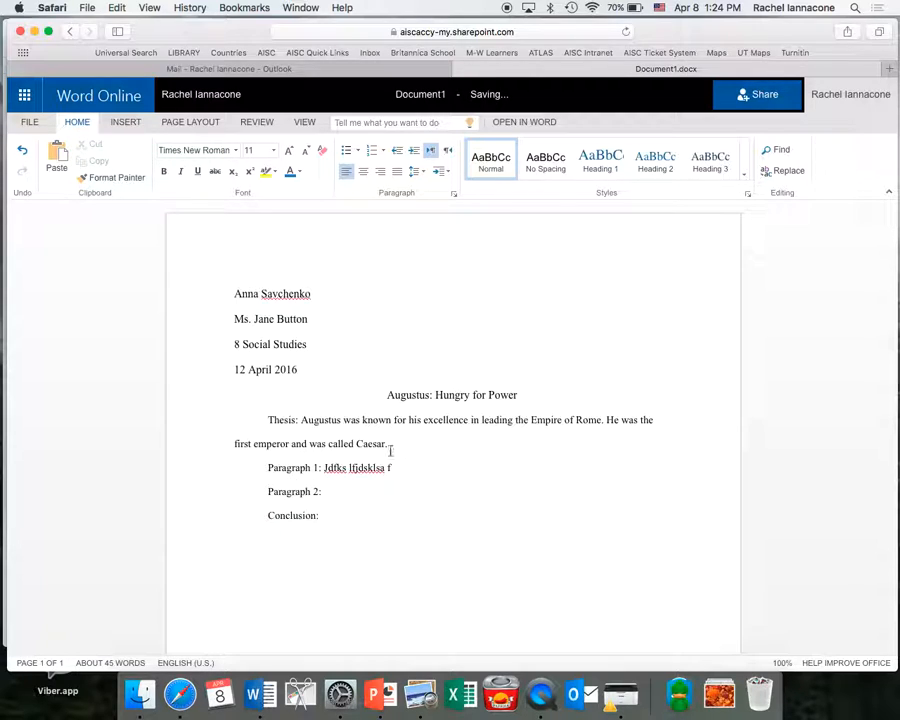
drag(367, 443, 305, 425)
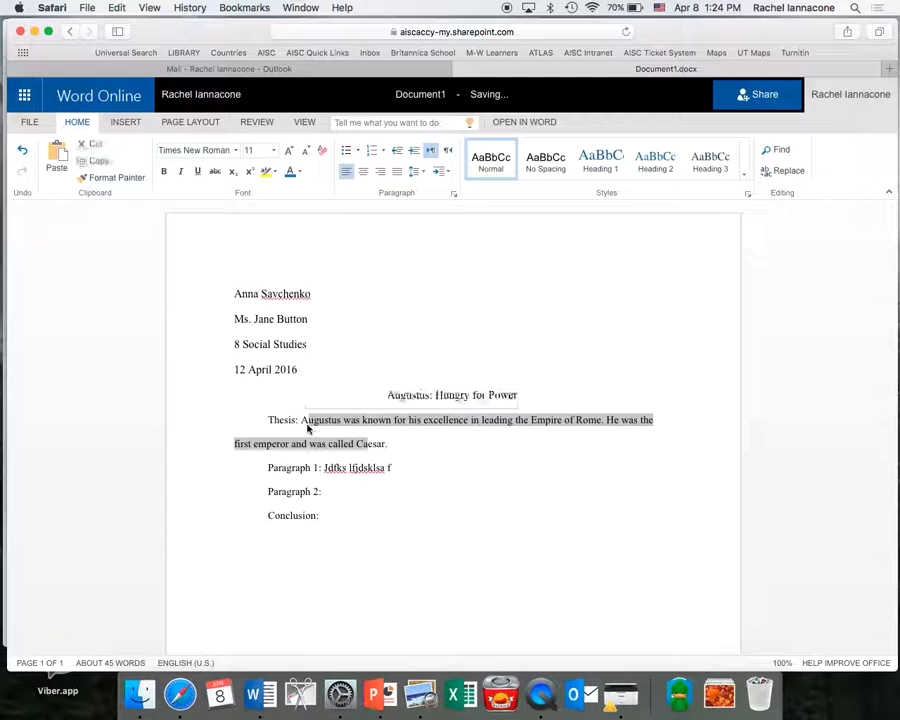
click(392, 444)
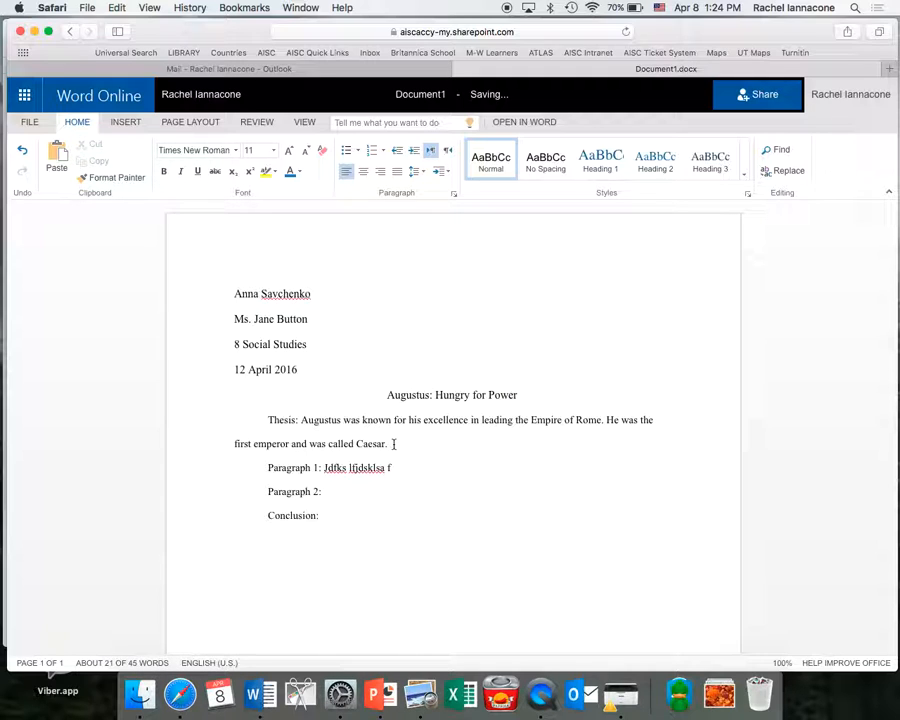
Paste extra copies of the thesis sentence, then review the two-page essay in Reading View.
key(super+v)
key(super+v)
key(super+v)
key(super+v)
key(super+v)
key(super+v)
key(super+v)
key(super+v)
key(super+v)
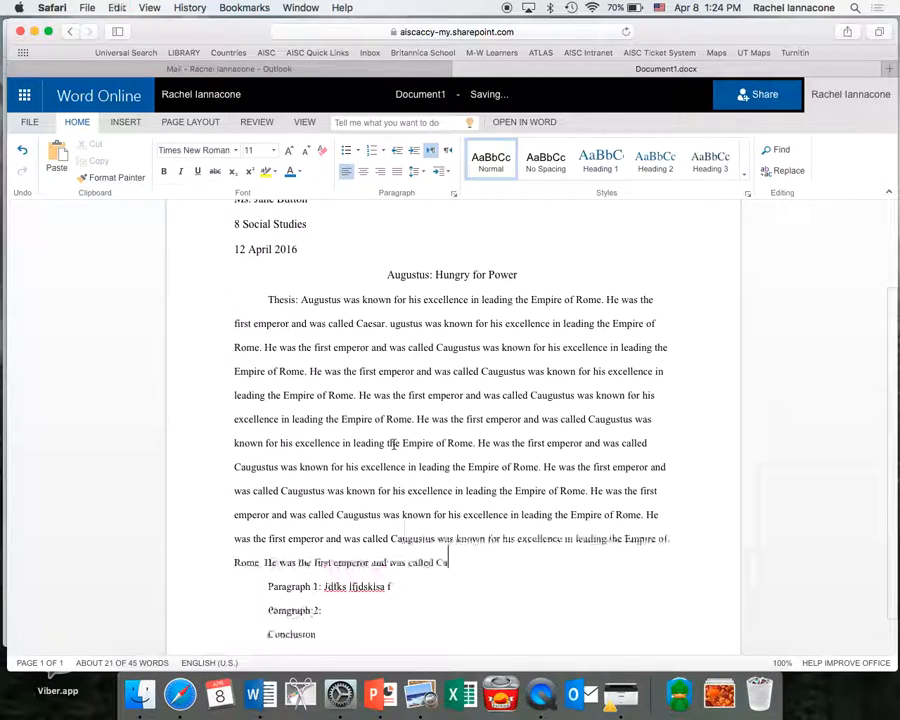
key(super+v)
key(super+v)
key(super+v)
key(super+v)
key(super+v)
key(super+v)
key(super+v)
key(super+v)
key(super+v)
key(super+v)
key(super+v)
key(super+v)
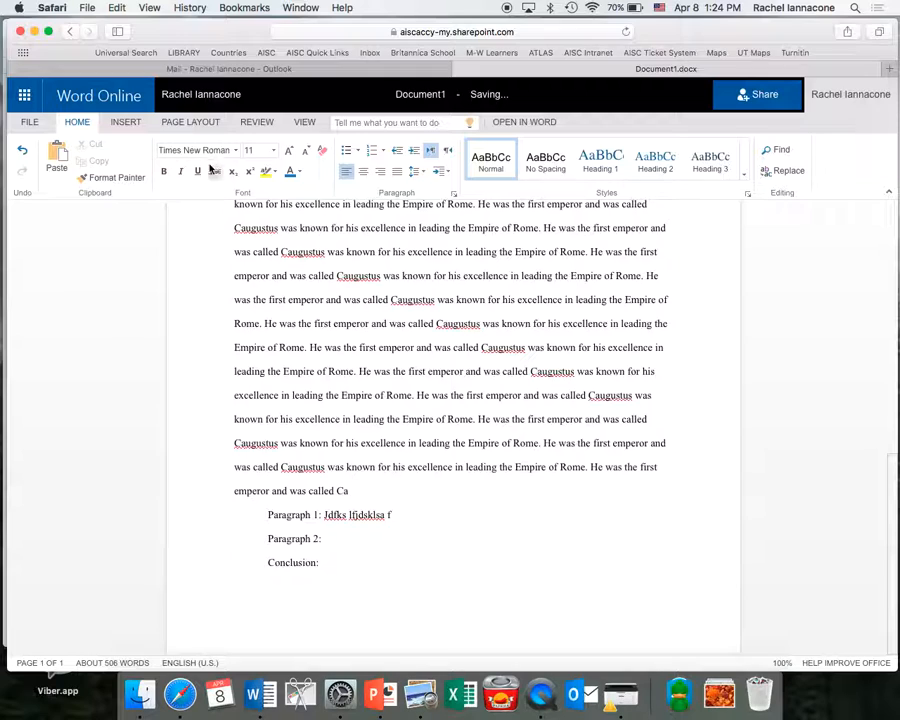
click(306, 123)
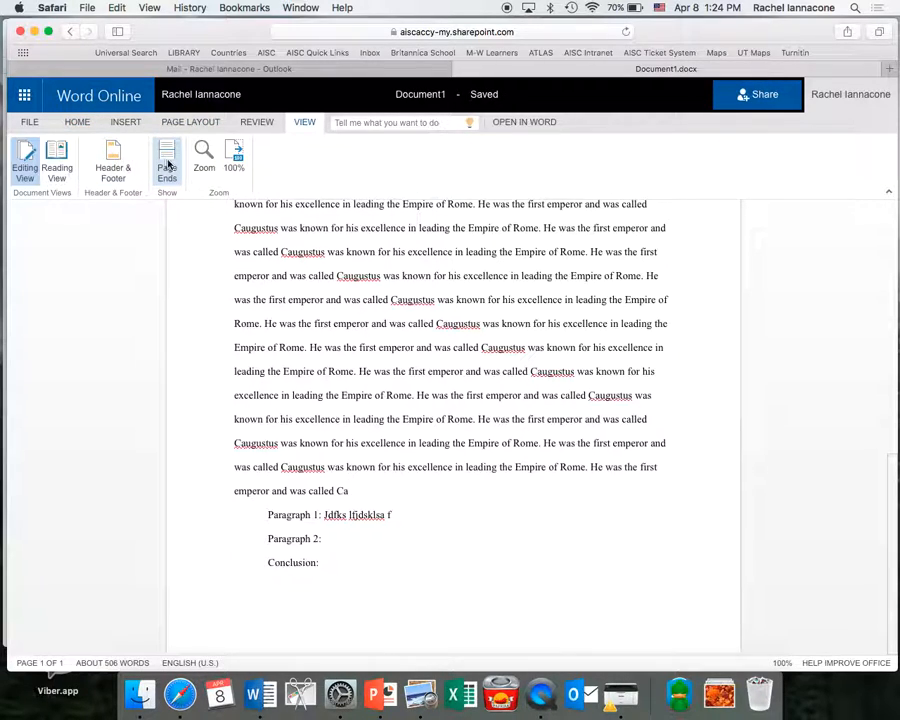
click(60, 158)
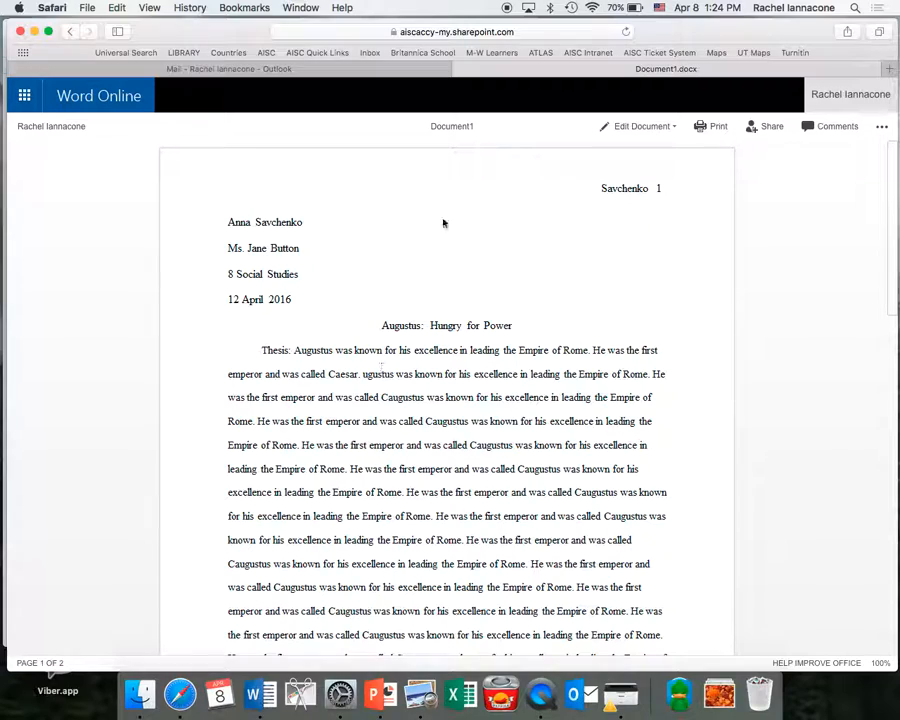
scroll(406, 424, down, 10)
scroll(406, 431, down, 3)
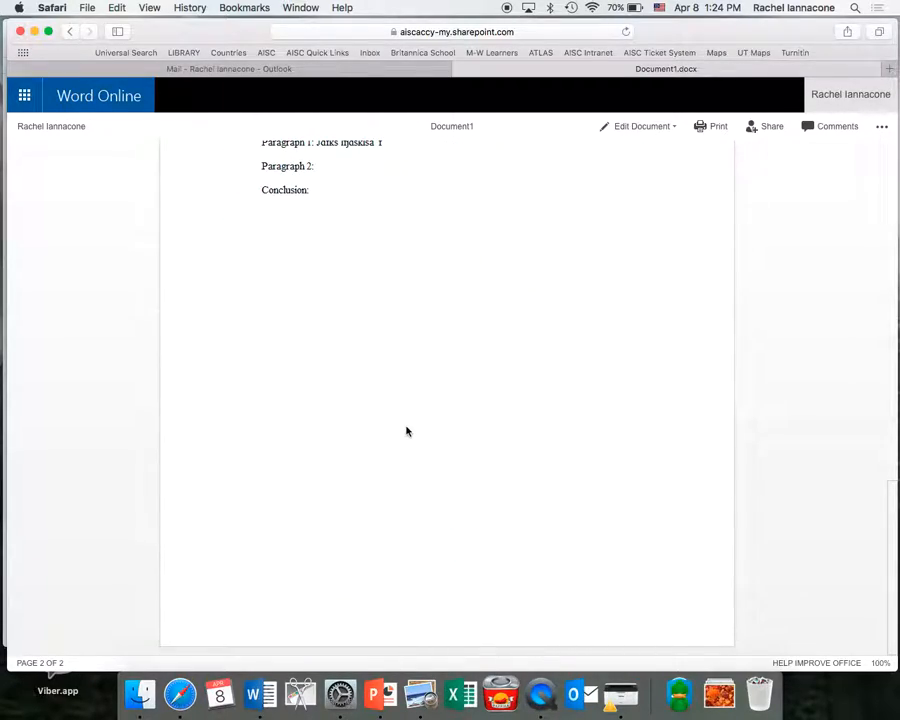
scroll(406, 431, up, 15)
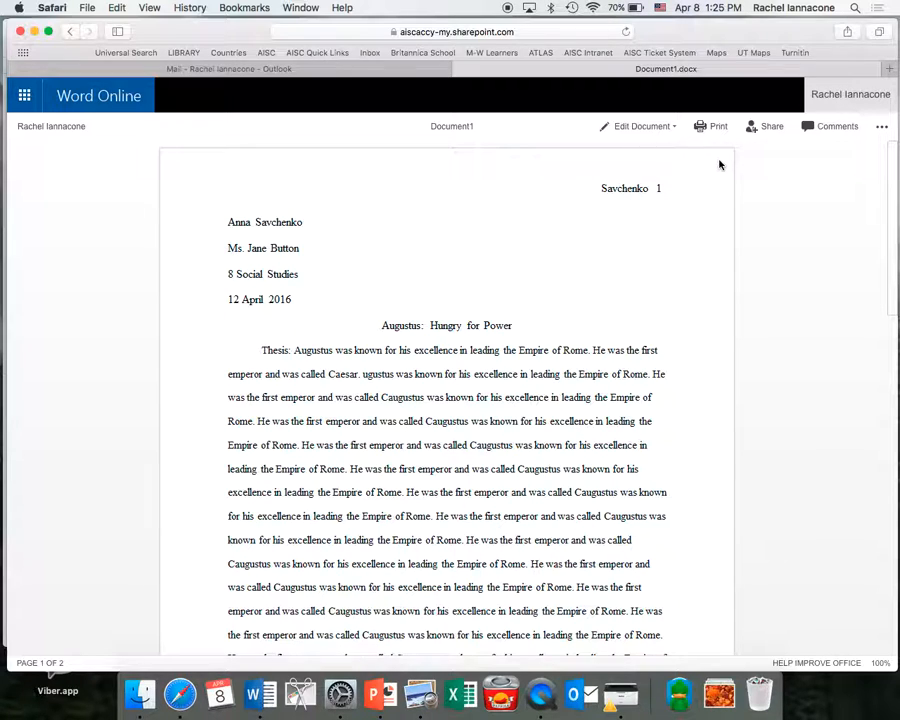
drag(228, 421, 418, 597)
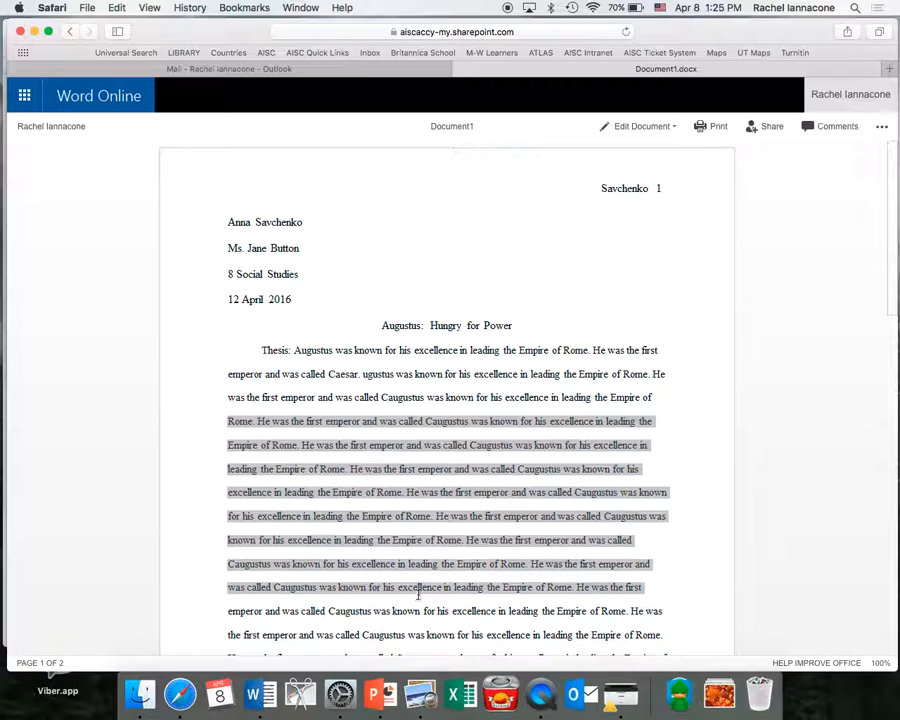
scroll(400, 520, down, 5)
scroll(437, 510, up, 5)
Return to editing in Word Online and delete two blocks of the repeated thesis text.
click(675, 128)
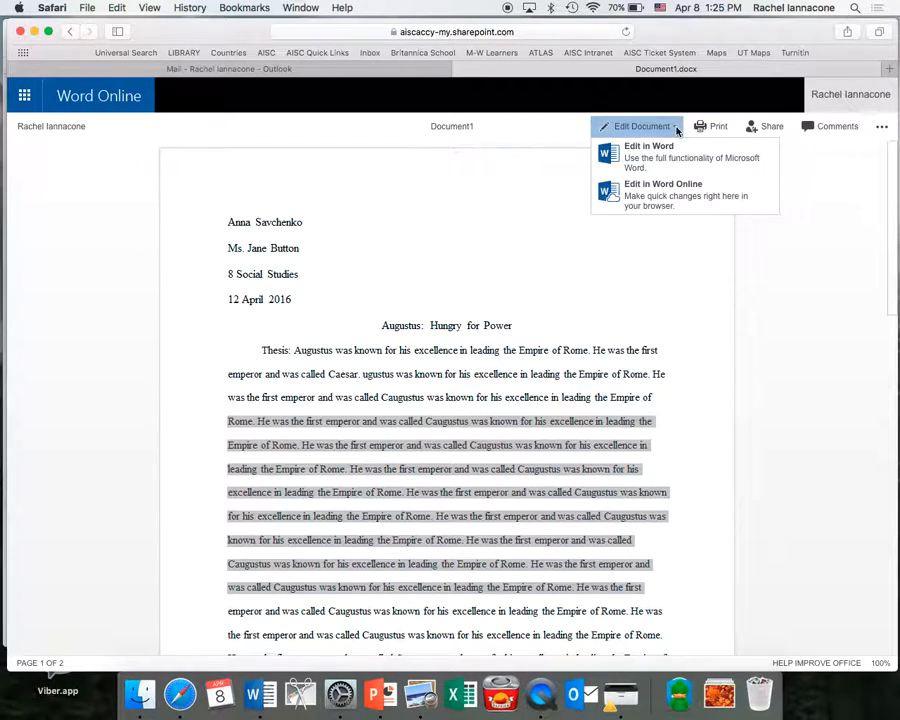
click(660, 194)
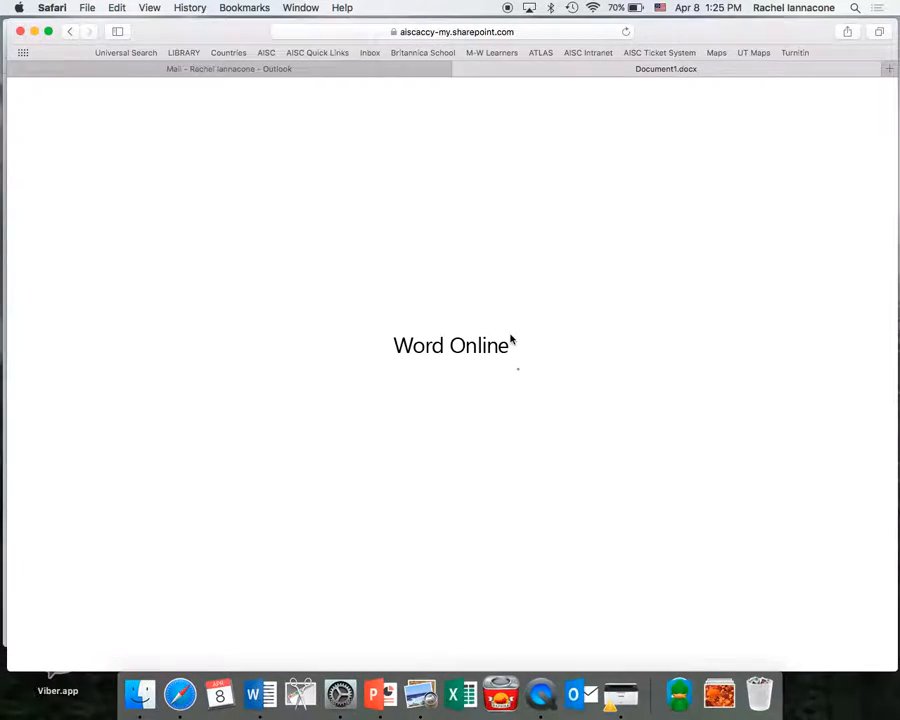
click(323, 471)
drag(298, 517, 418, 612)
key(BackSpace)
scroll(379, 511, down, 2)
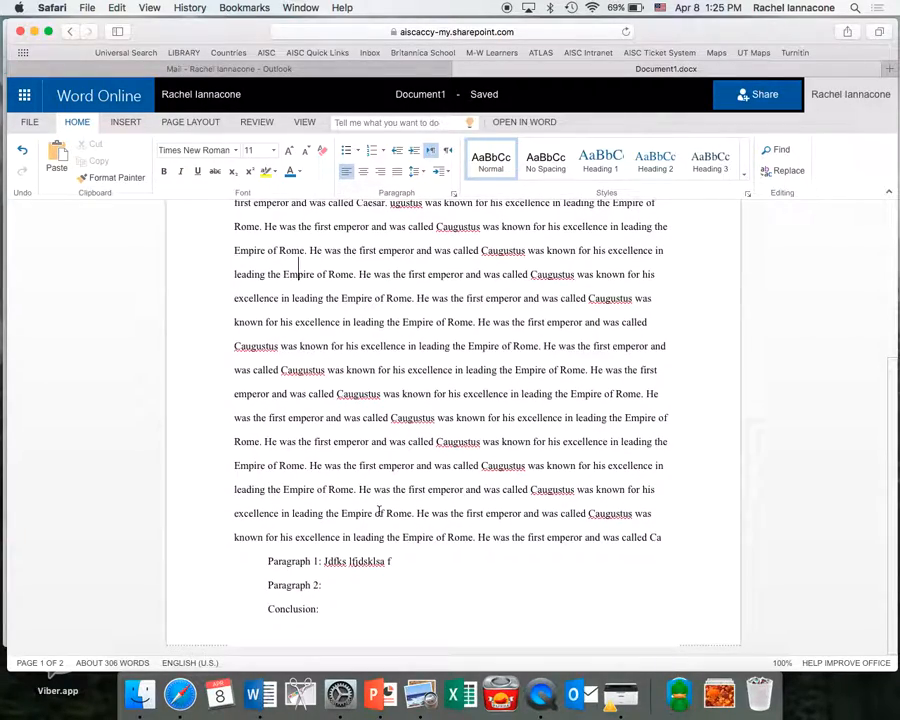
drag(308, 377, 408, 445)
key(BackSpace)
scroll(408, 460, up, 1)
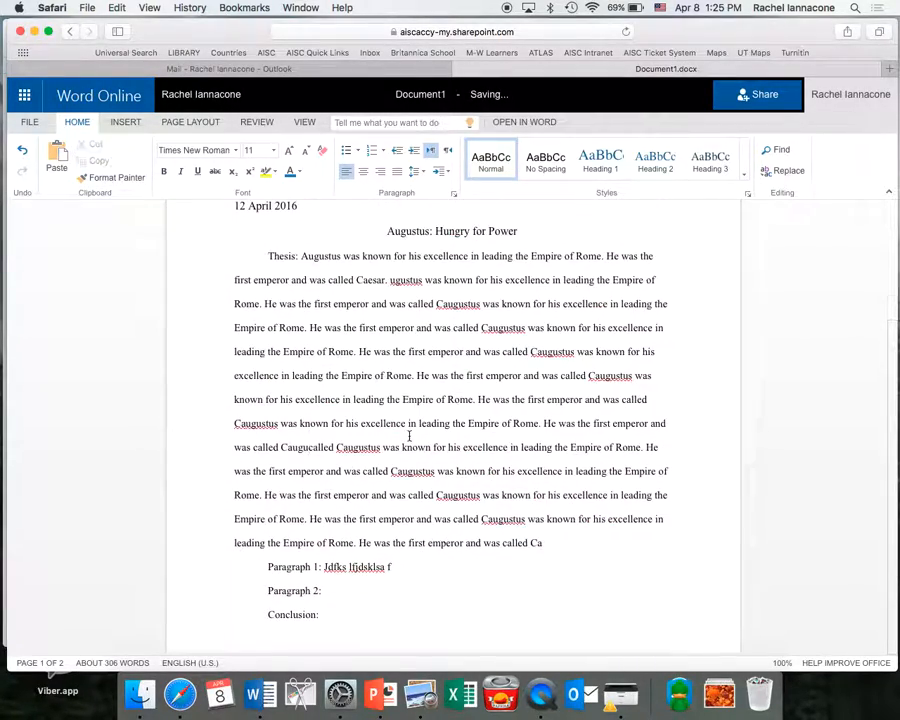
scroll(406, 490, up, 3)
Switch the trimmed essay to Reading View and scroll through it.
click(304, 122)
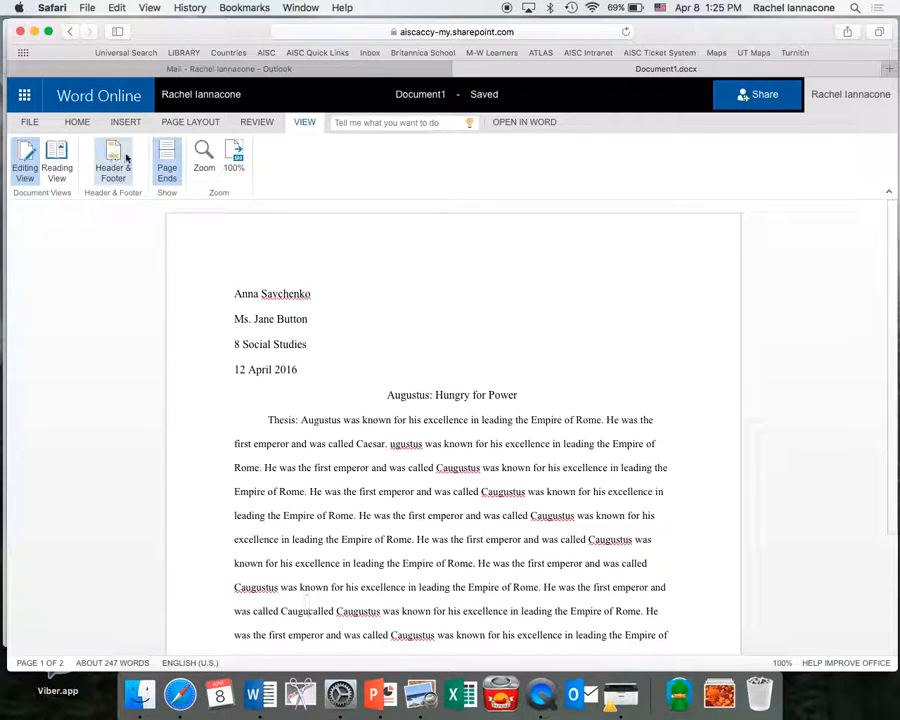
click(57, 163)
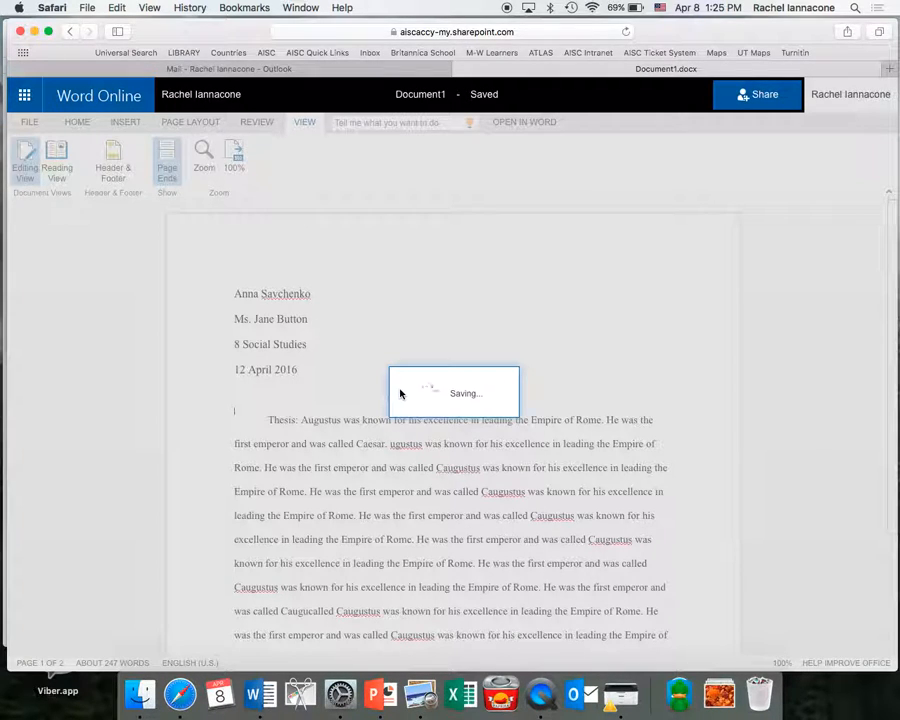
scroll(381, 436, down, 5)
scroll(381, 434, up, 5)
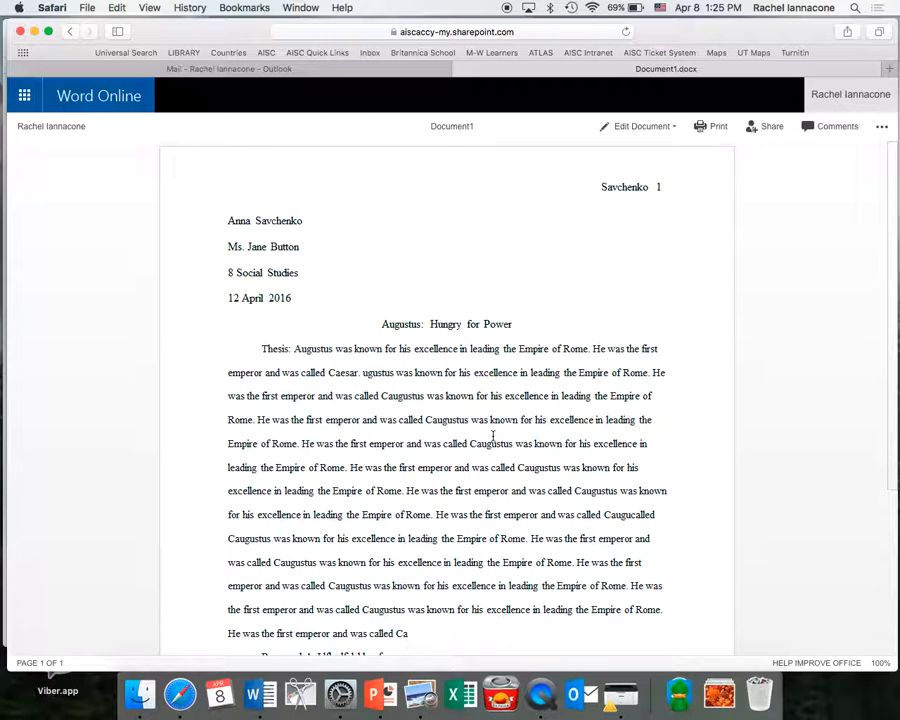
Paste more copies of the Augustus sentence into the thesis paragraph.
click(662, 126)
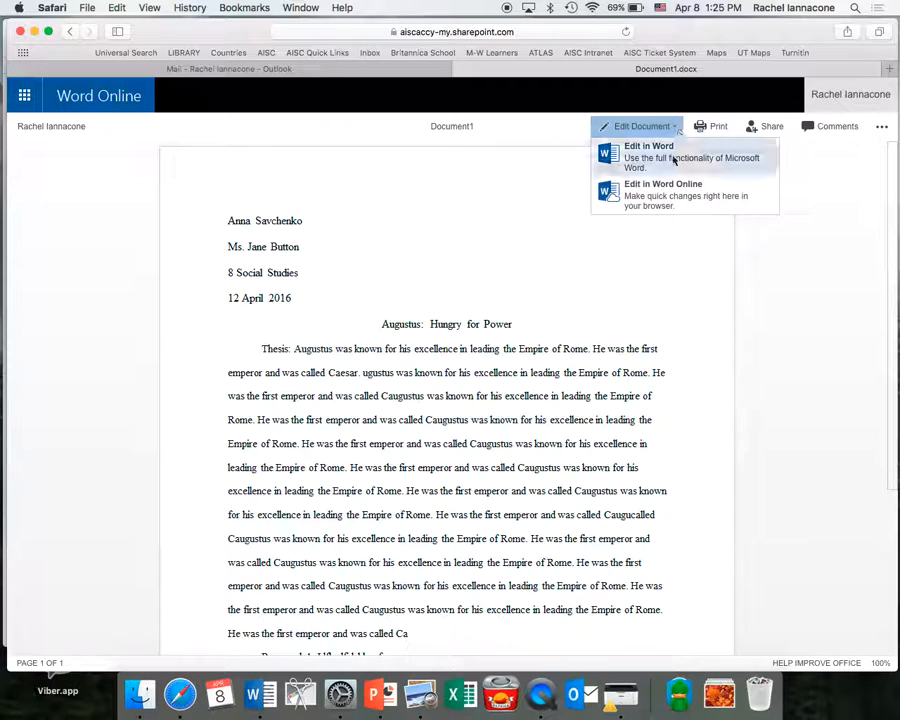
click(670, 193)
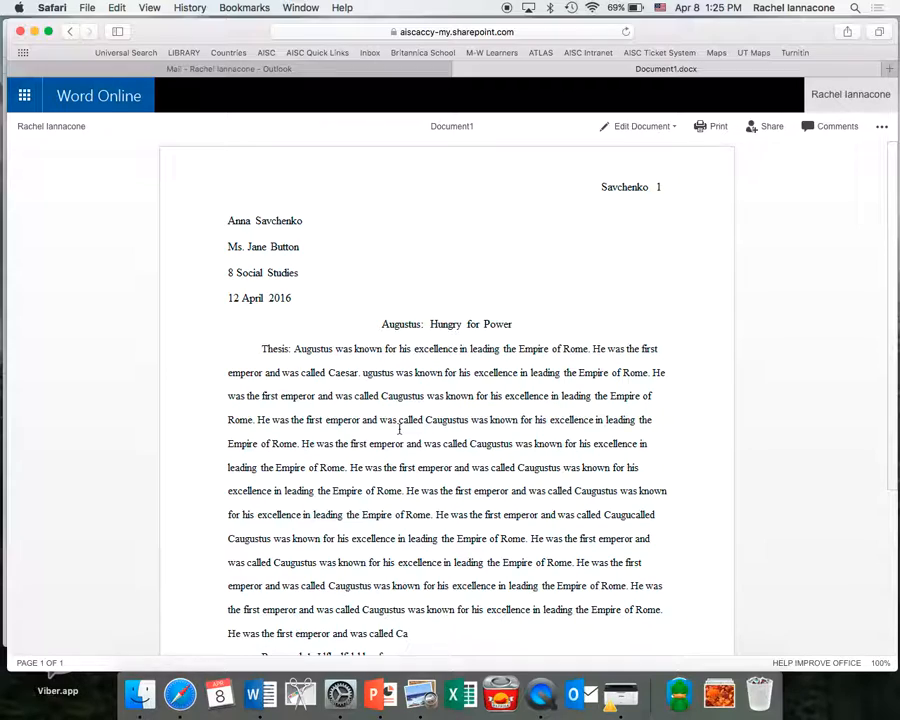
click(340, 515)
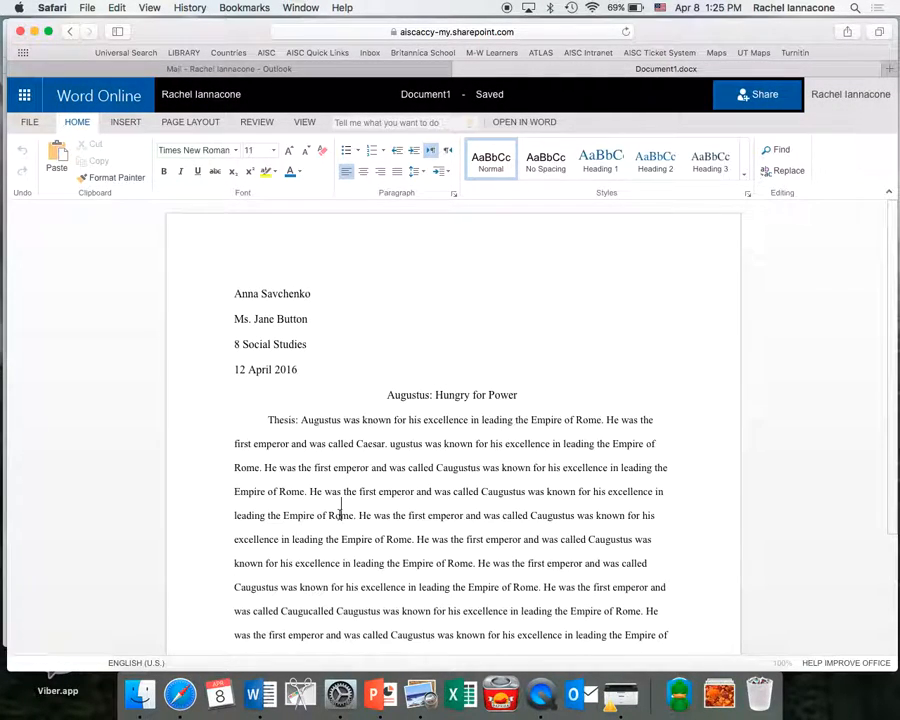
key(super+v)
key(super+v)
key(super+v)
key(super+v)
scroll(320, 513, down, 5)
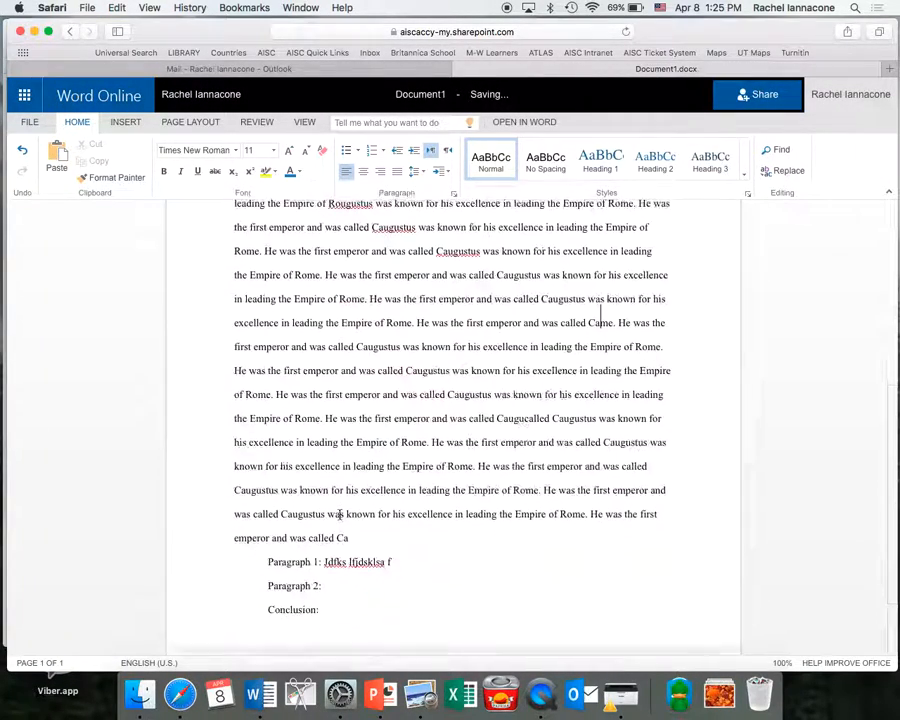
Add a new unindented blank line below the 'Conclusion:' label.
click(331, 613)
scroll(333, 620, down, 1)
key(Return)
key(Return)
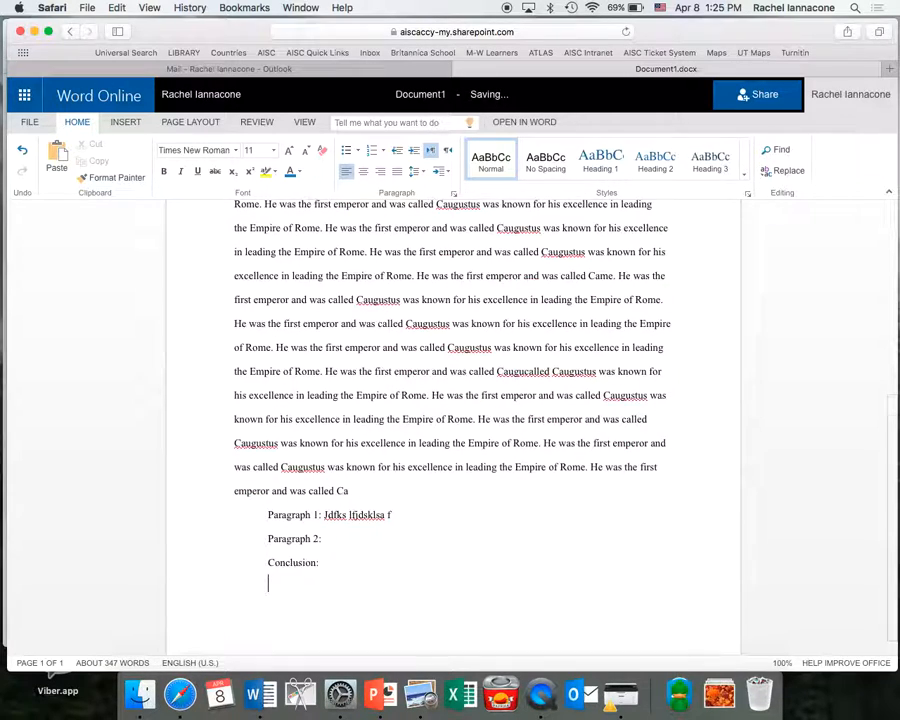
key(BackSpace)
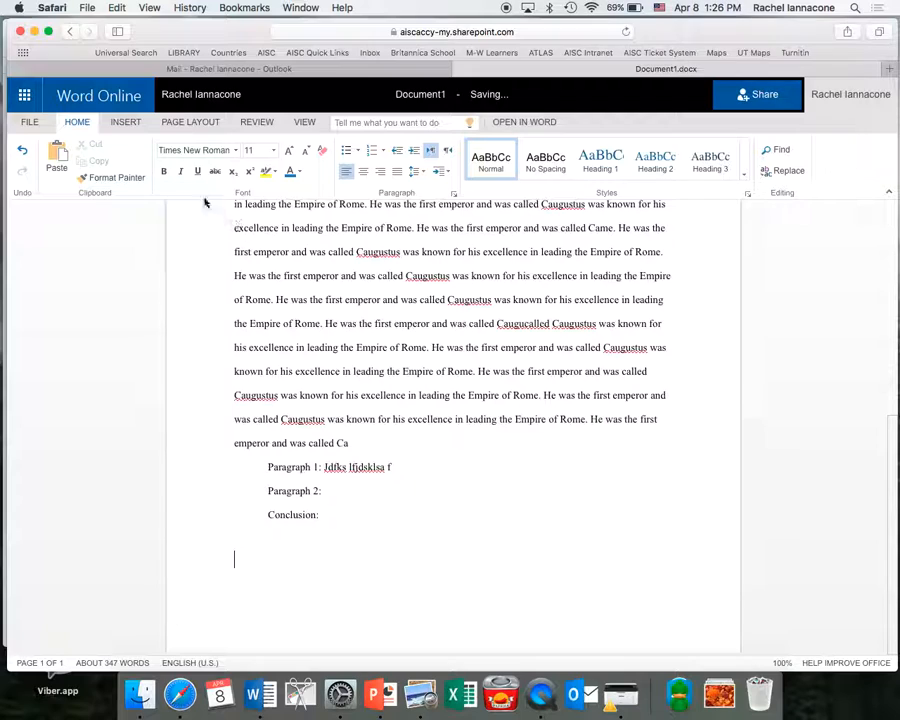
click(127, 125)
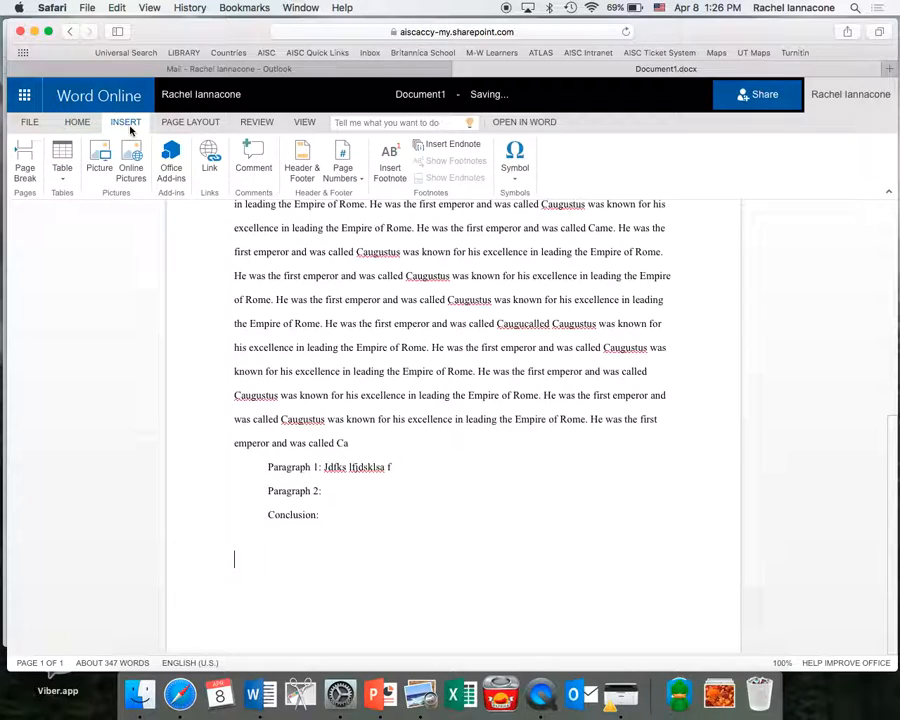
Insert a page break after the Conclusion line, creating a new empty third page.
click(23, 162)
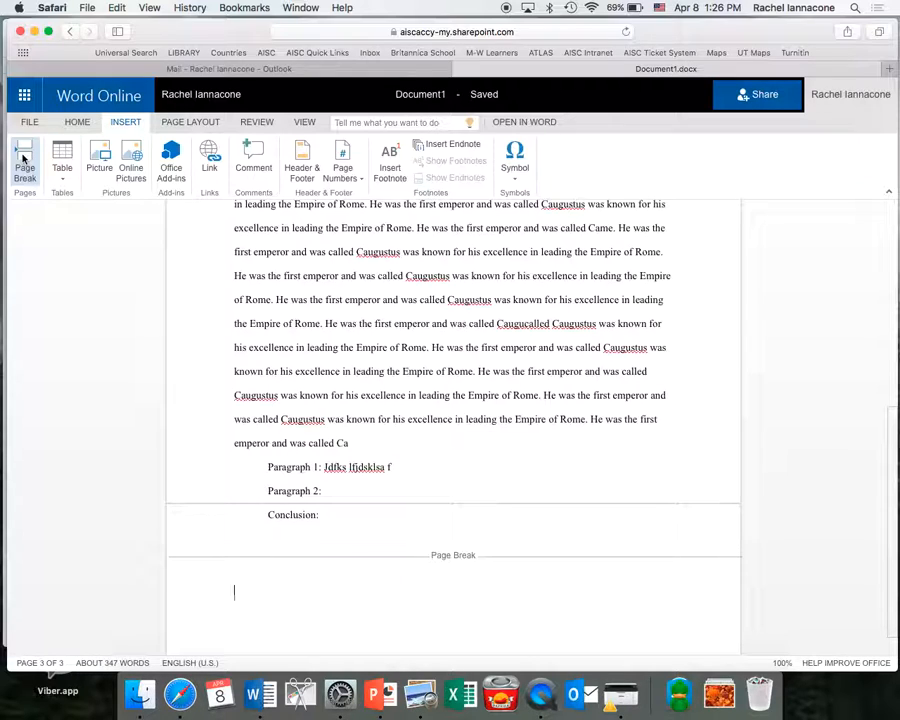
Type the 'Works Cited' heading on the new page and center it.
text(Works Cited)
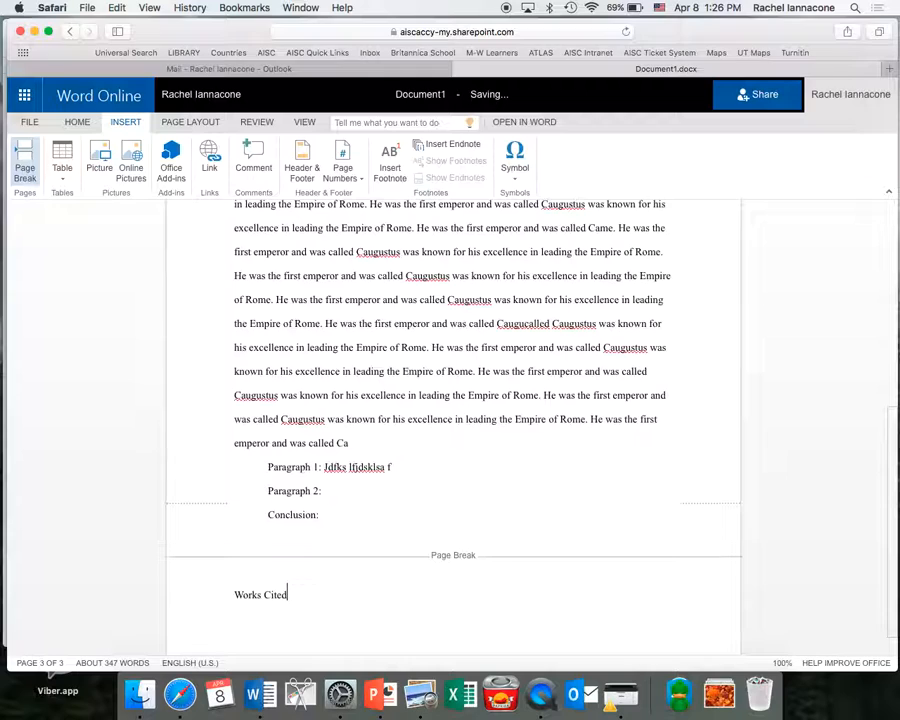
key(Return)
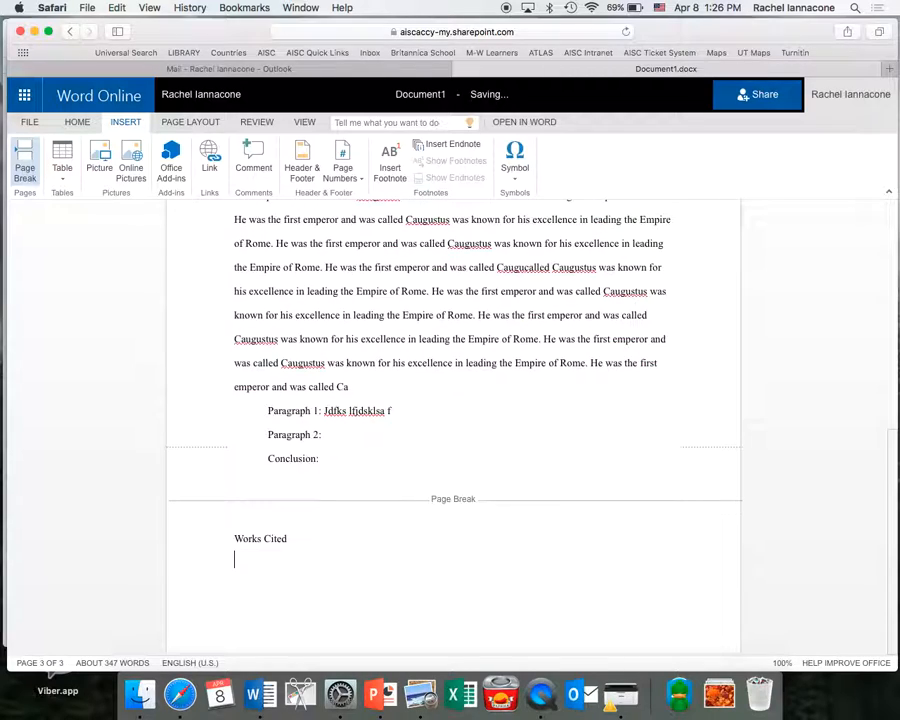
key(shift+End)
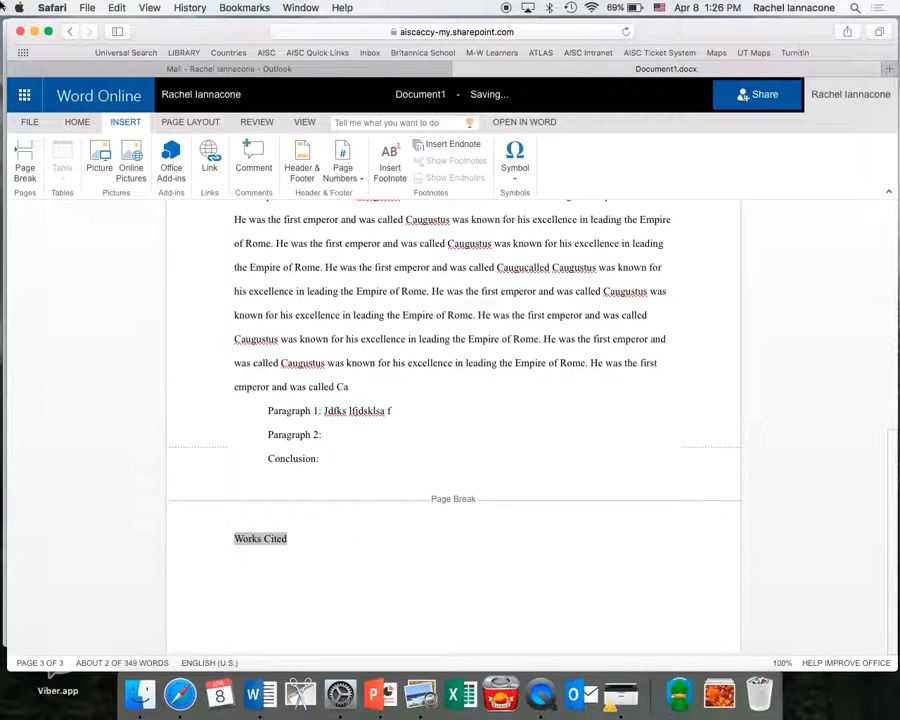
click(77, 122)
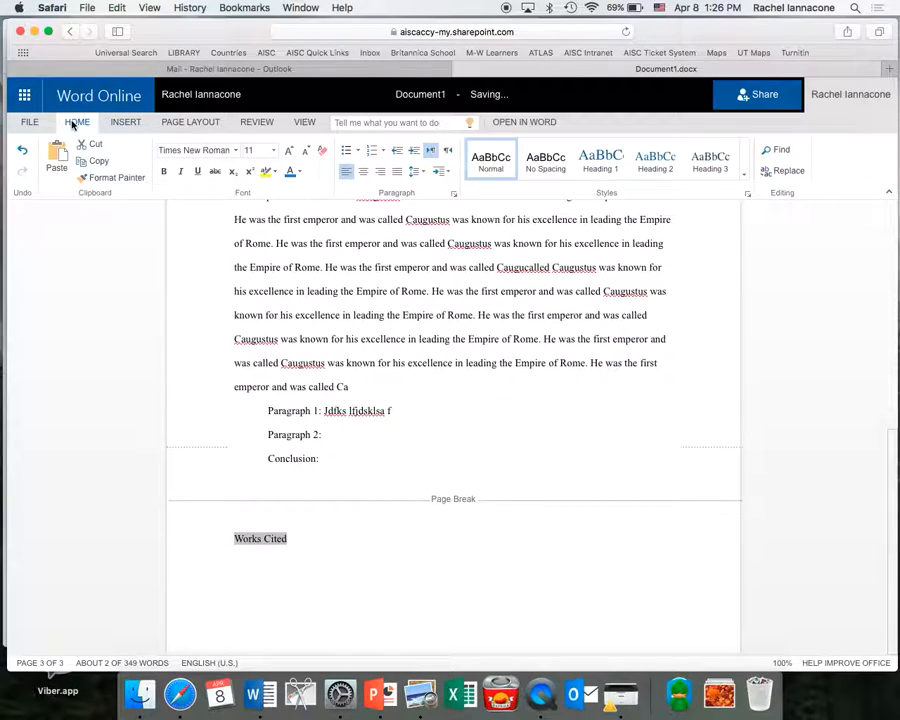
click(364, 172)
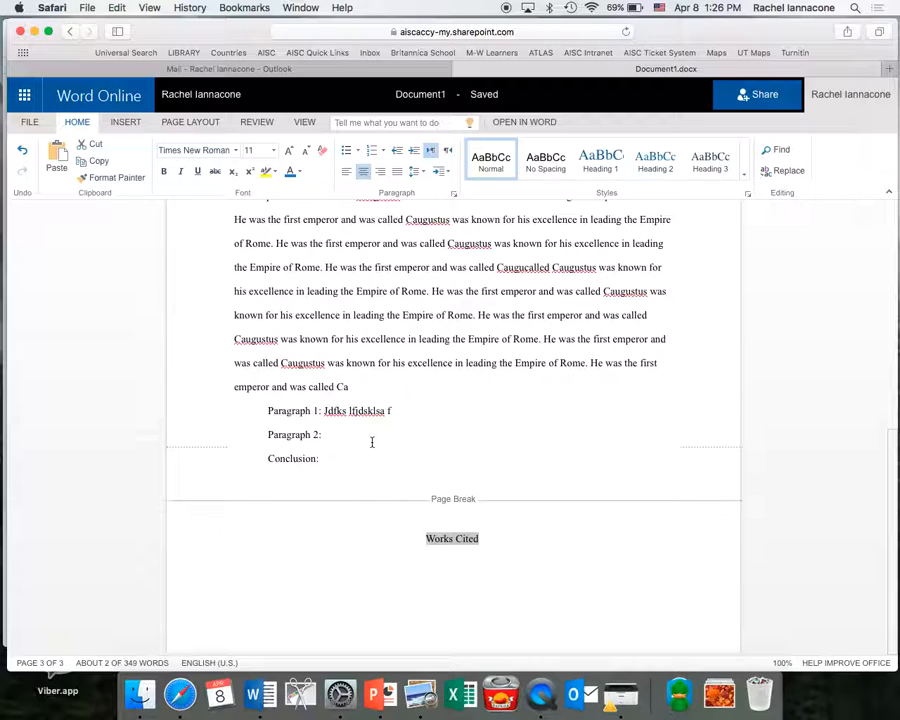
scroll(371, 442, up, 5)
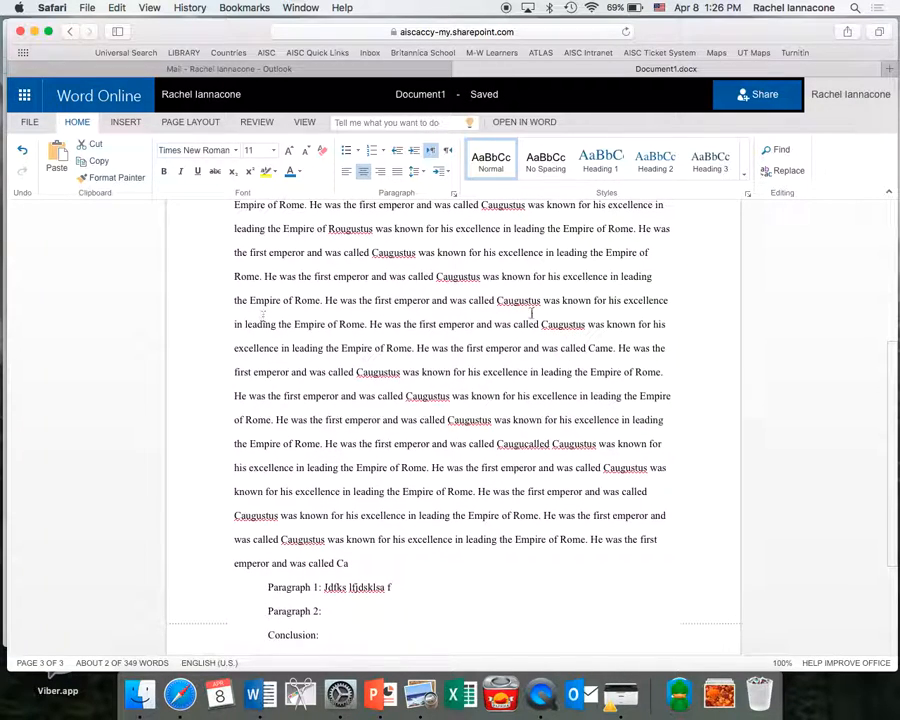
scroll(530, 312, down, 5)
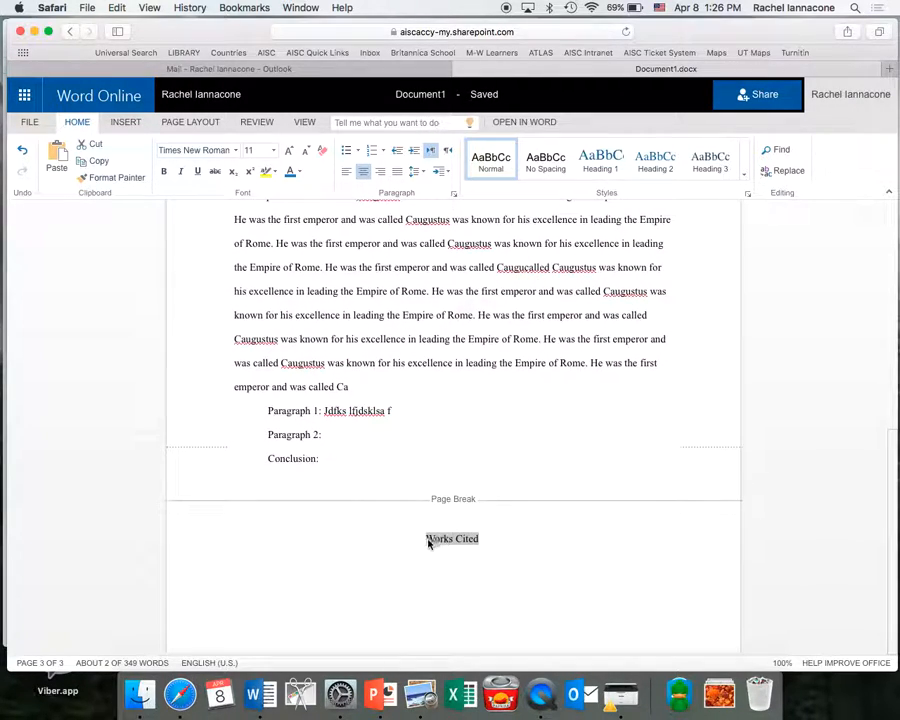
click(427, 539)
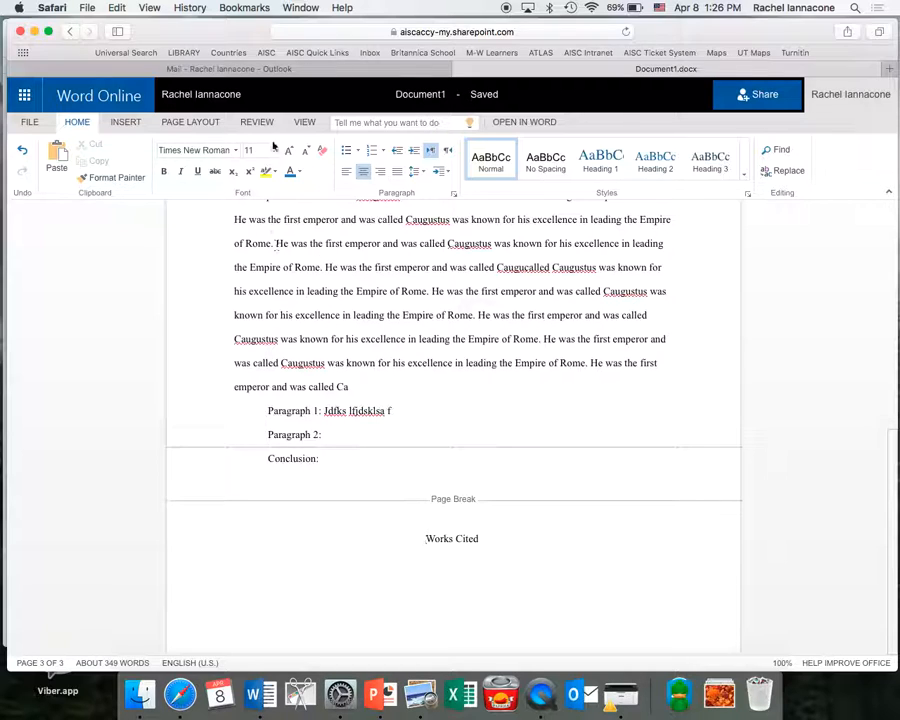
click(305, 122)
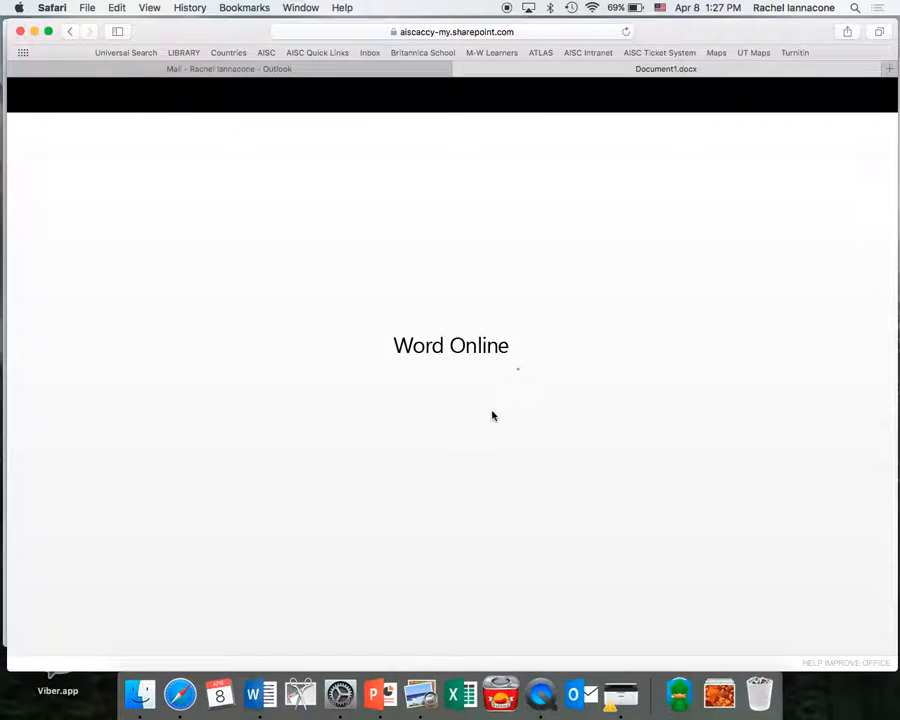
scroll(491, 541, down, 15)
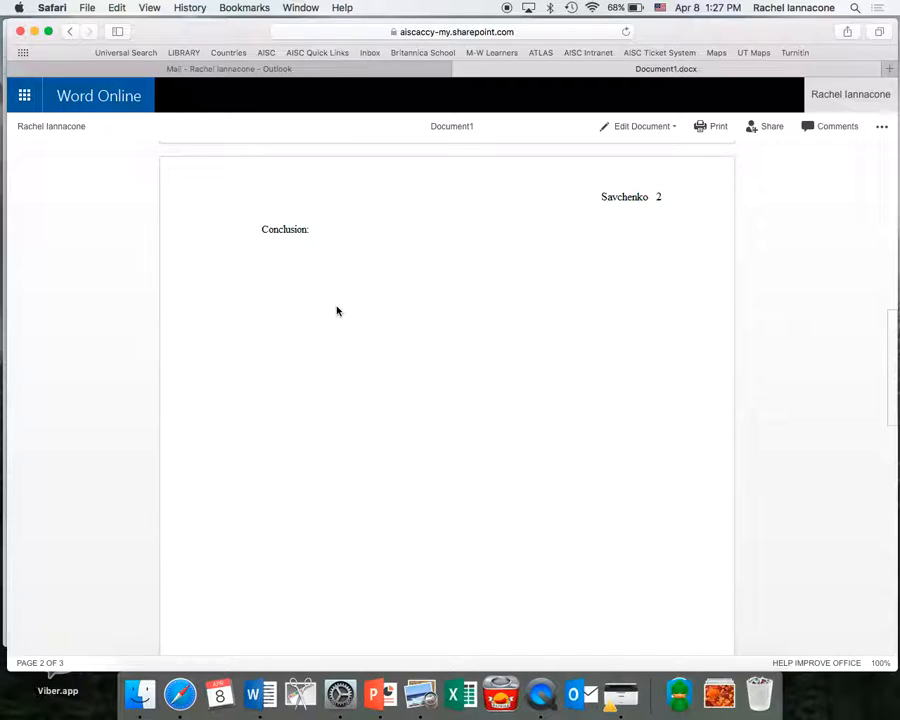
scroll(344, 414, down, 8)
scroll(346, 417, up, 12)
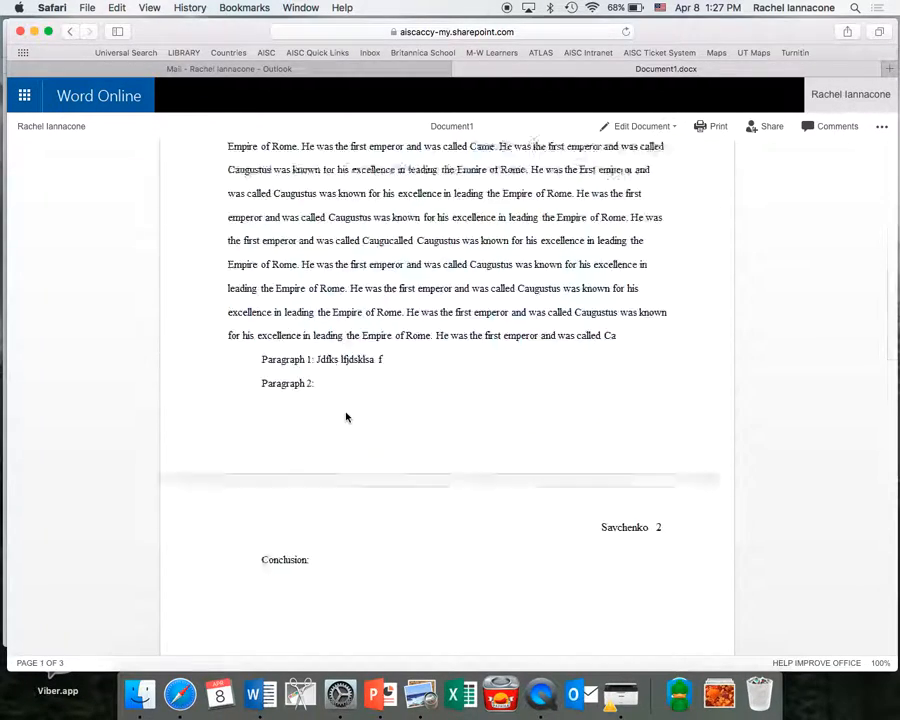
scroll(346, 417, up, 10)
click(672, 130)
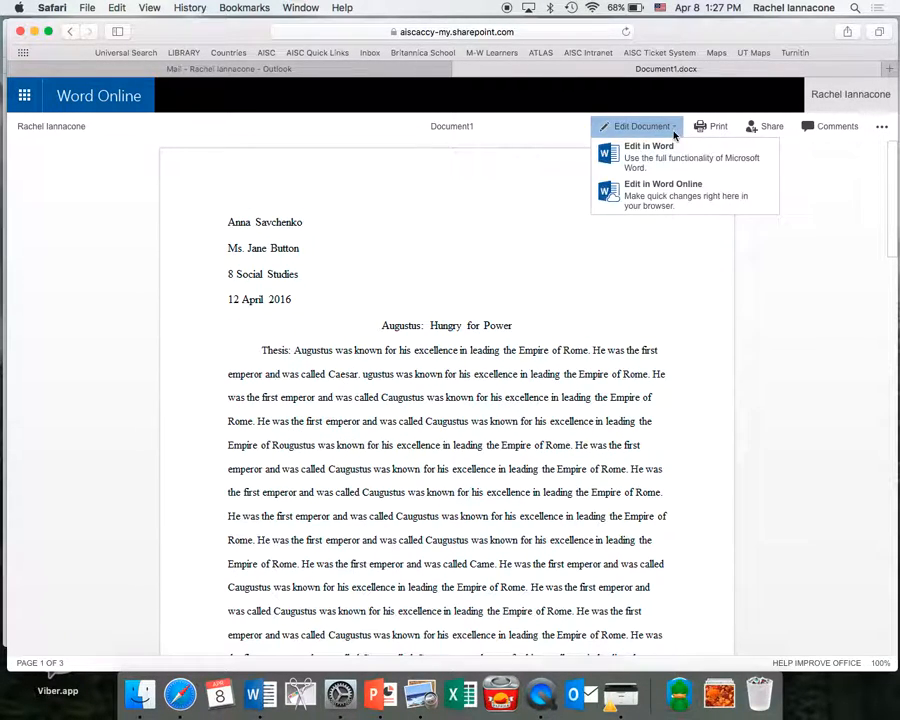
click(673, 195)
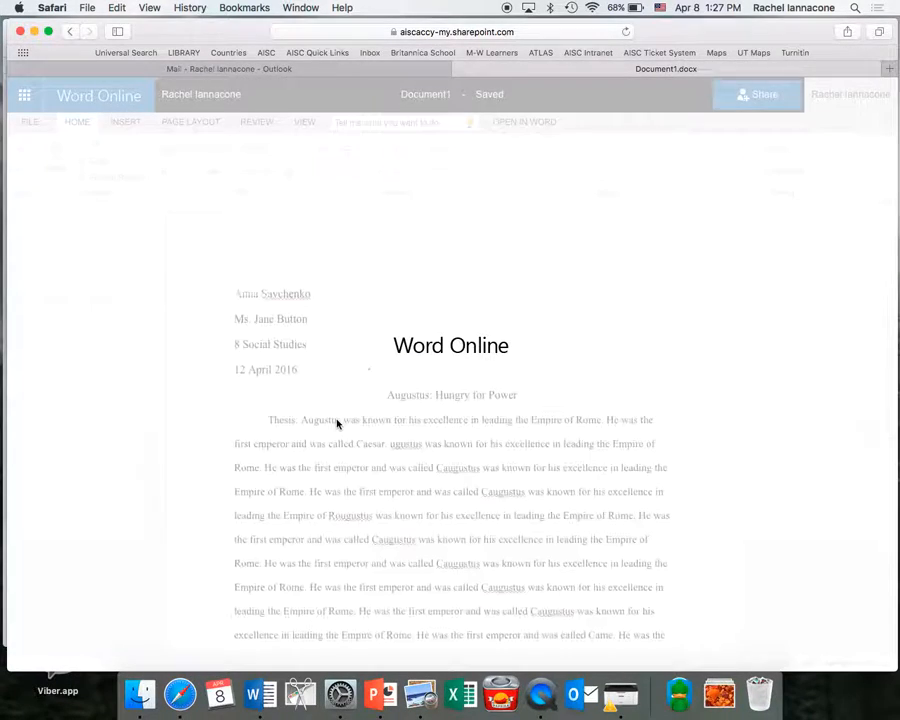
Replace the page break before Works Cited with four blank lines.
scroll(329, 503, down, 5)
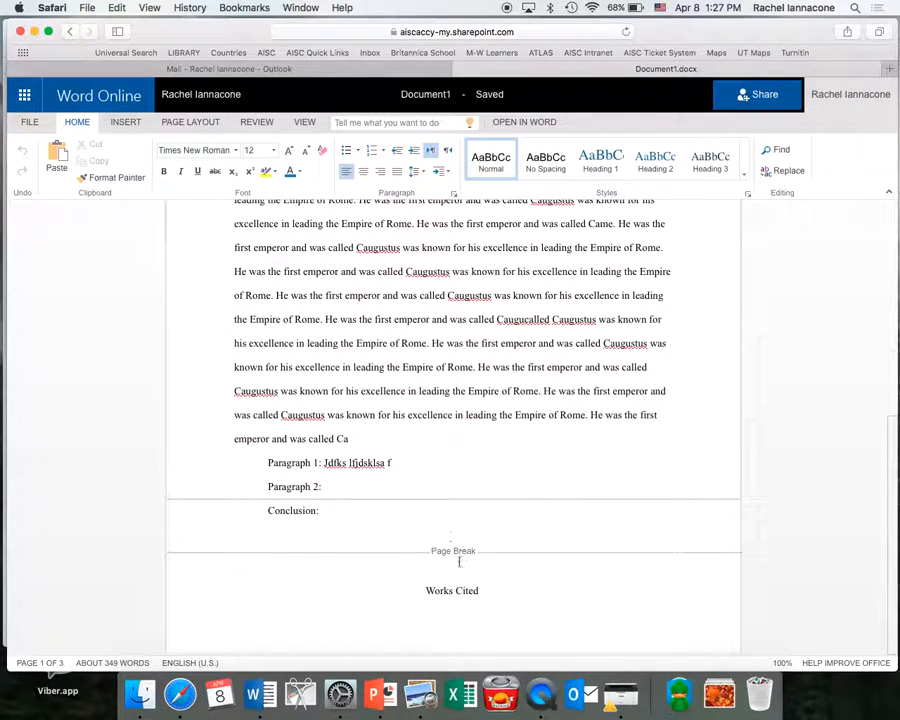
click(418, 592)
key(BackSpace)
key(BackSpace)
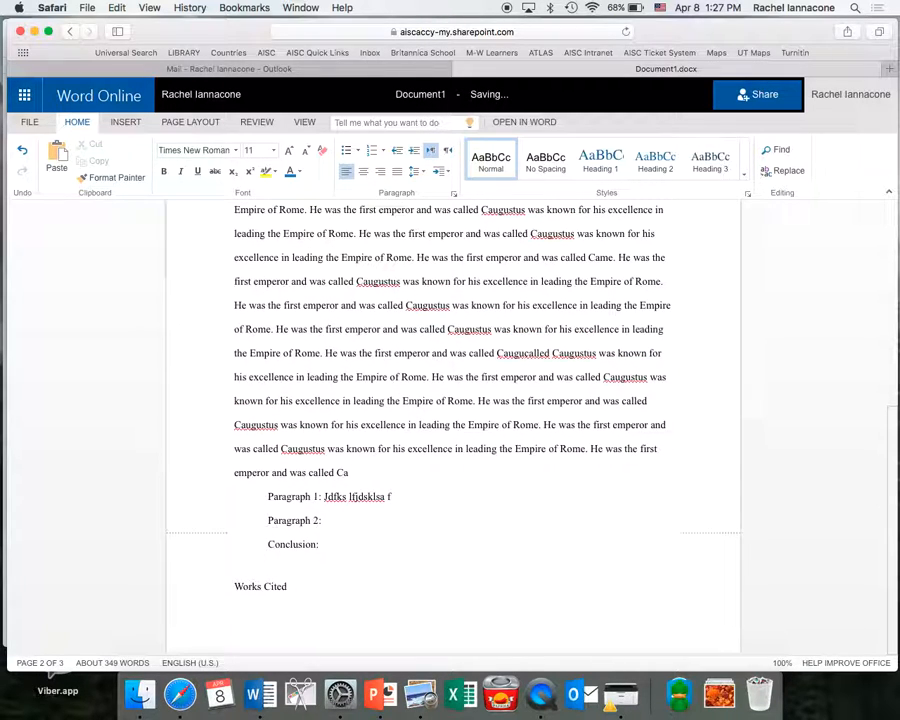
key(Return)
key(Return)
key(Return)
key(Return)
key(Return)
key(Return)
key(Return)
key(Return)
key(Return)
key(Return)
key(Return)
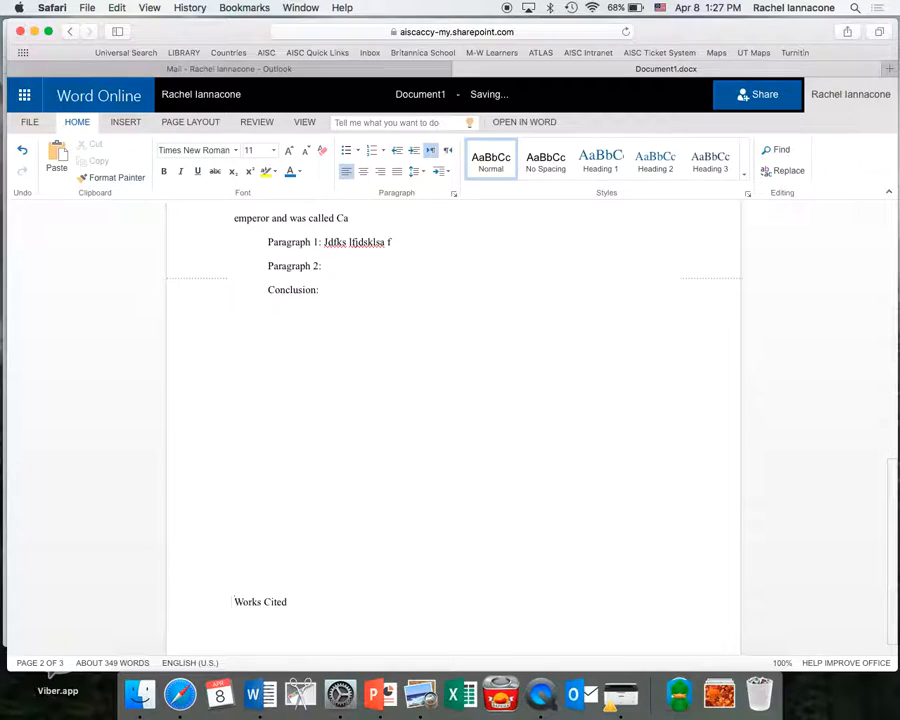
key(Return)
key(Return)
key(Return)
key(Return)
key(Return)
key(Return)
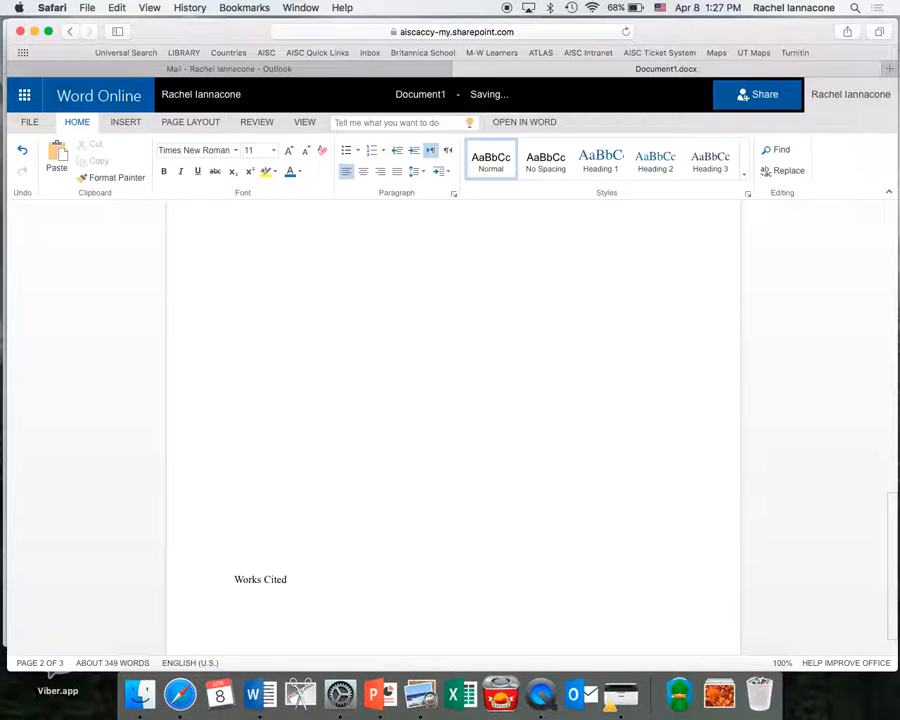
key(Return)
key(Return)
key(Return)
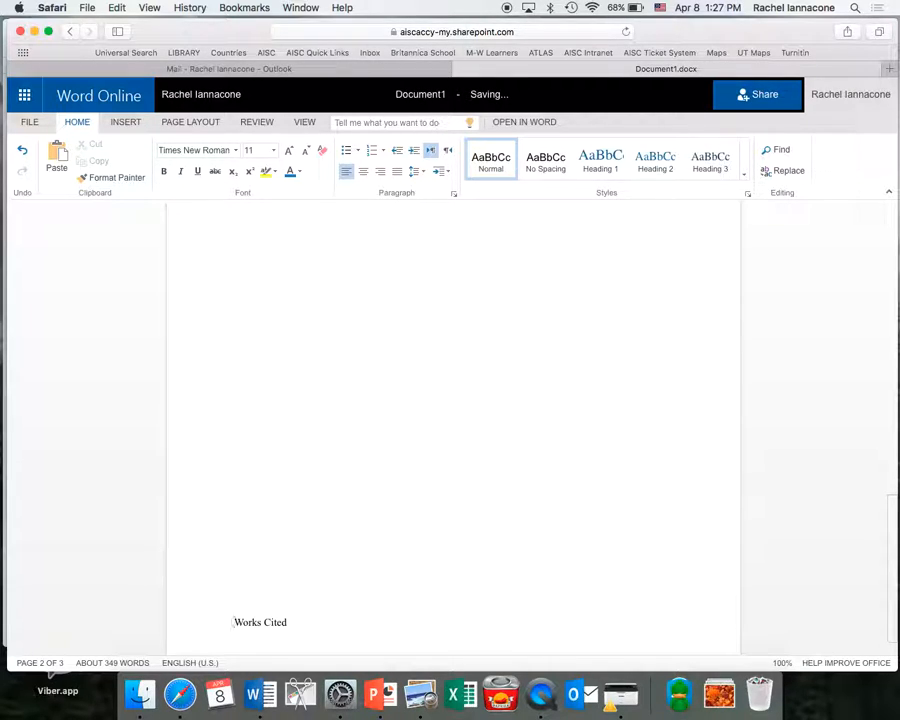
key(Return)
scroll(370, 380, up, 5)
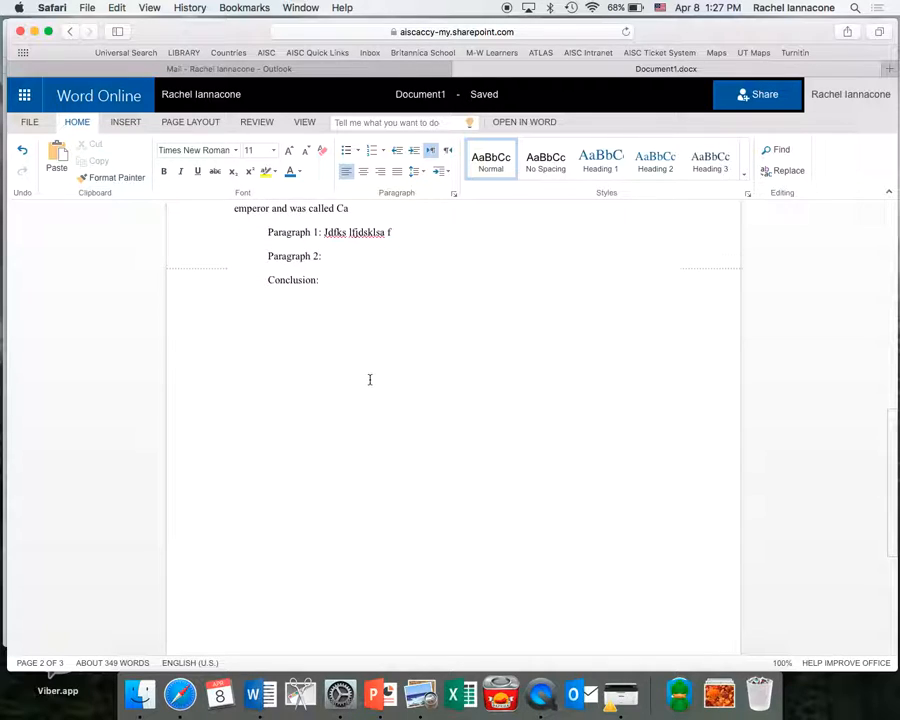
Show the page-end markers and switch the essay to Reading View.
click(305, 122)
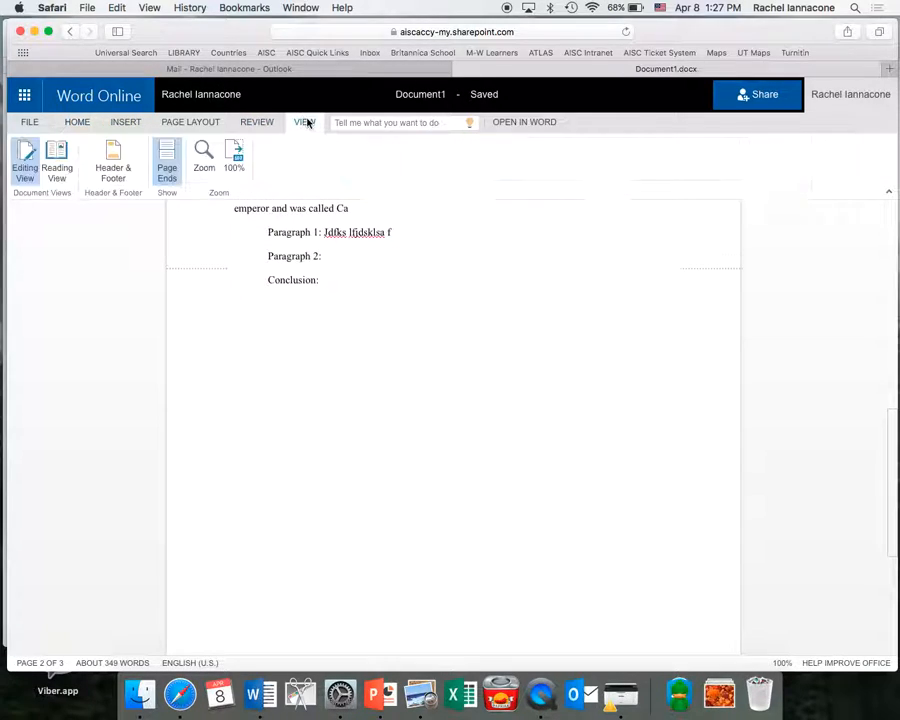
click(168, 165)
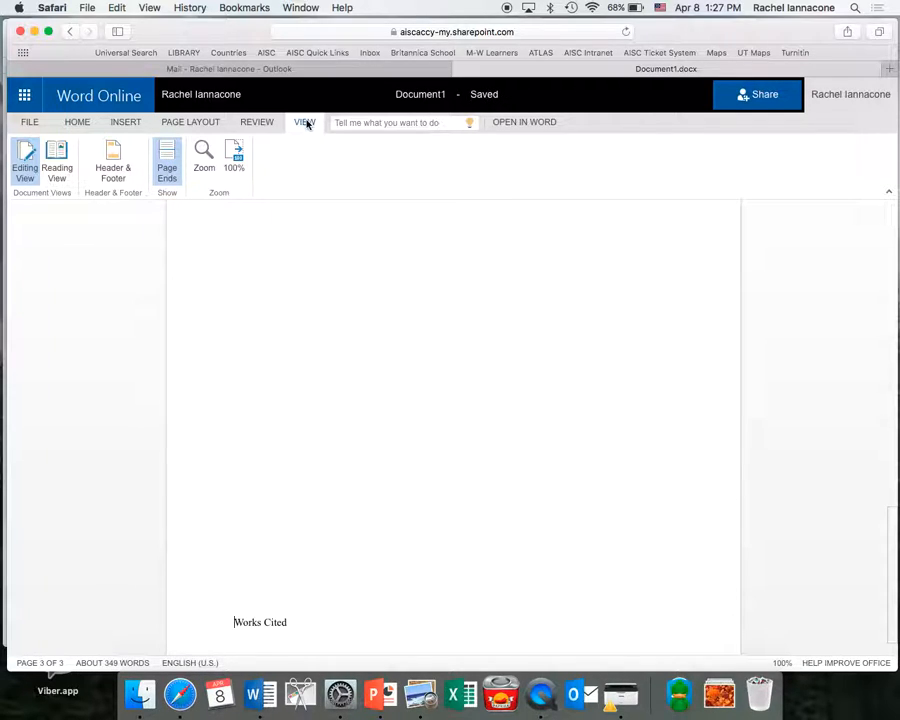
click(57, 162)
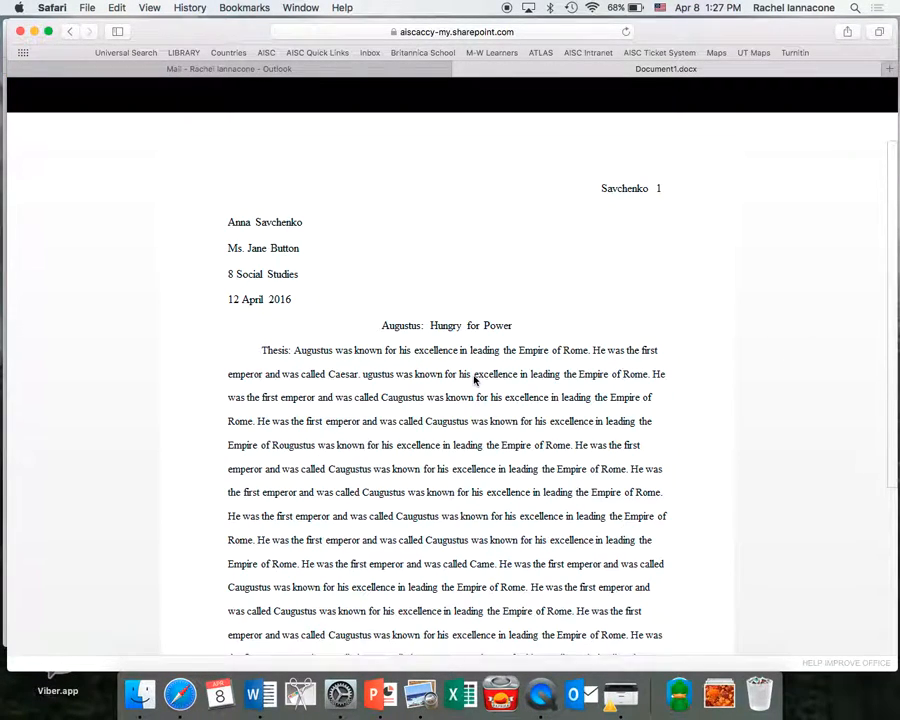
Locate the Works Cited heading on page 3, then reopen the essay with Edit in Word Online.
scroll(474, 378, down, 20)
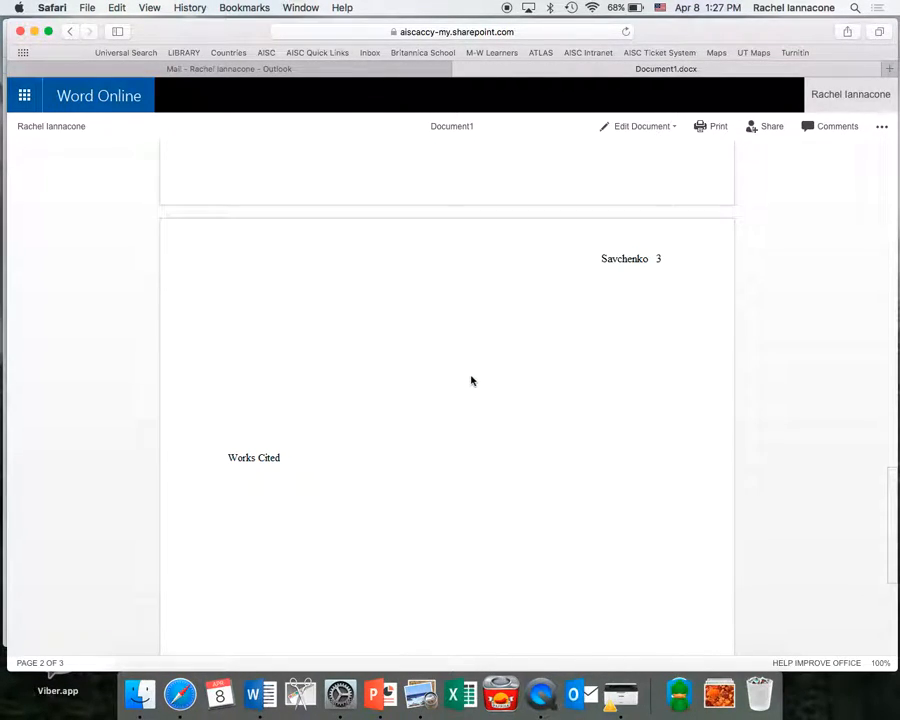
triple_click(231, 457)
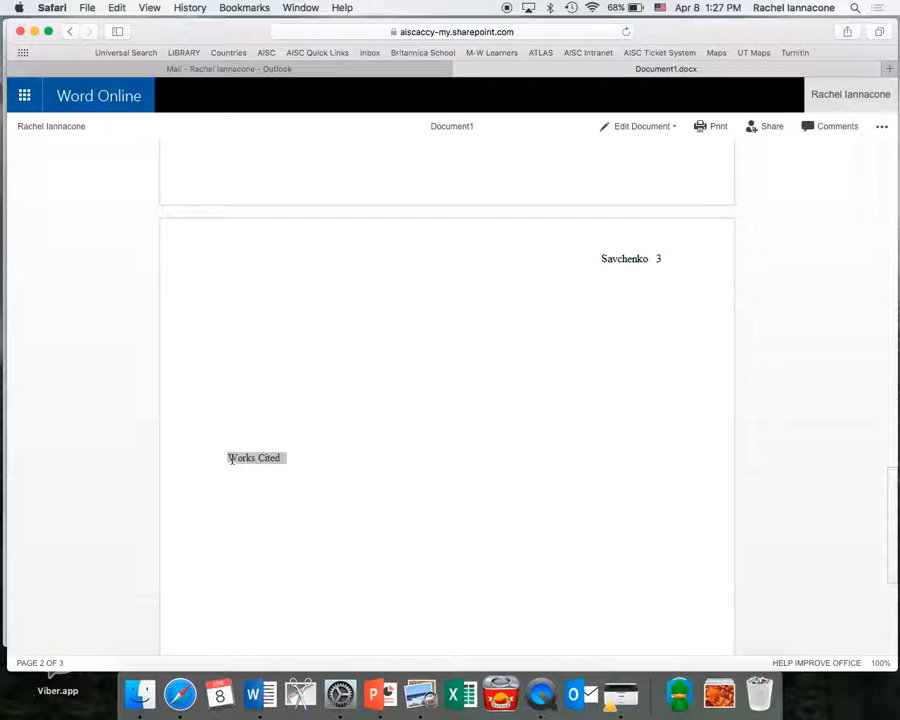
click(297, 388)
scroll(297, 390, up, 10)
scroll(298, 389, down, 6)
scroll(324, 315, up, 5)
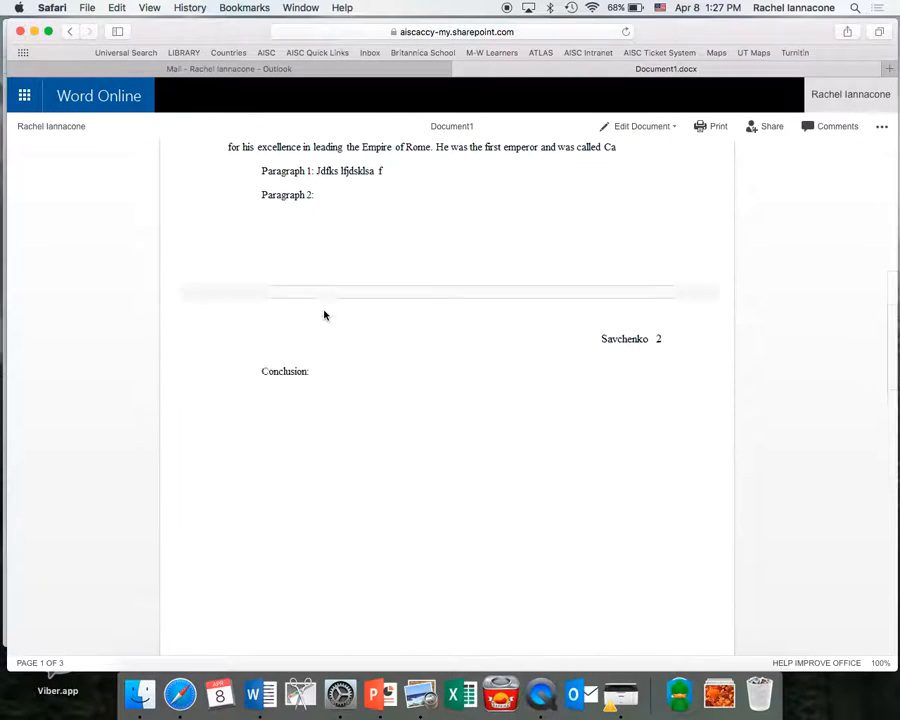
scroll(324, 315, down, 3)
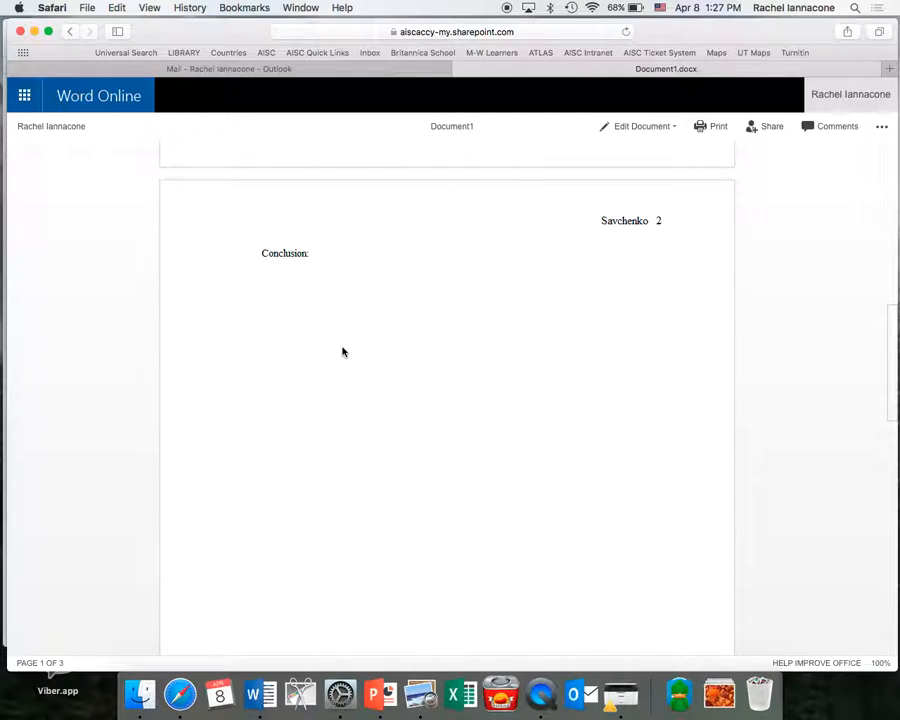
scroll(341, 351, down, 15)
scroll(340, 350, up, 4)
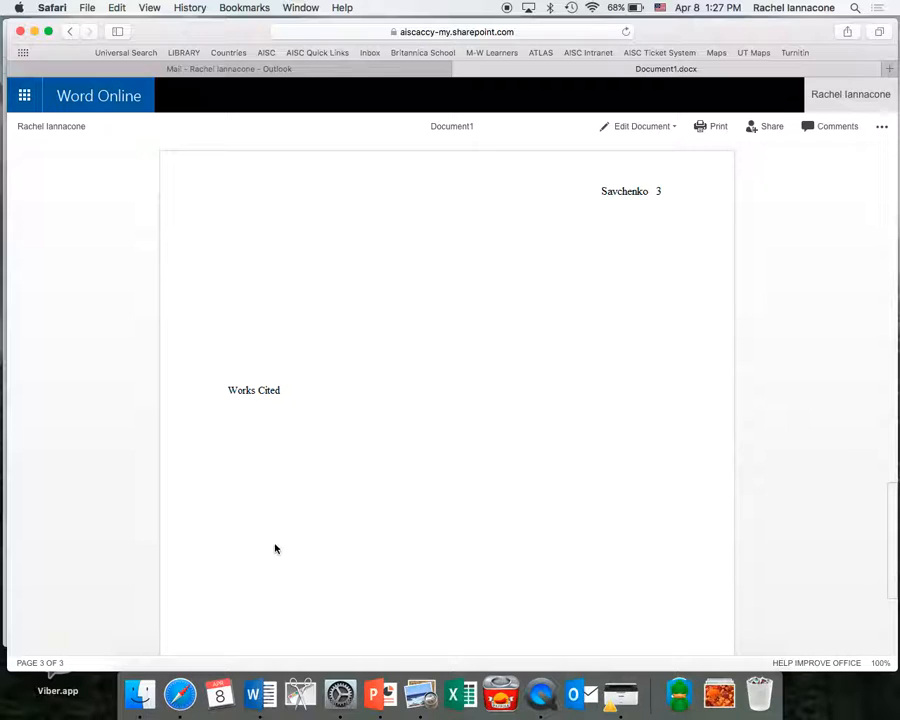
triple_click(227, 388)
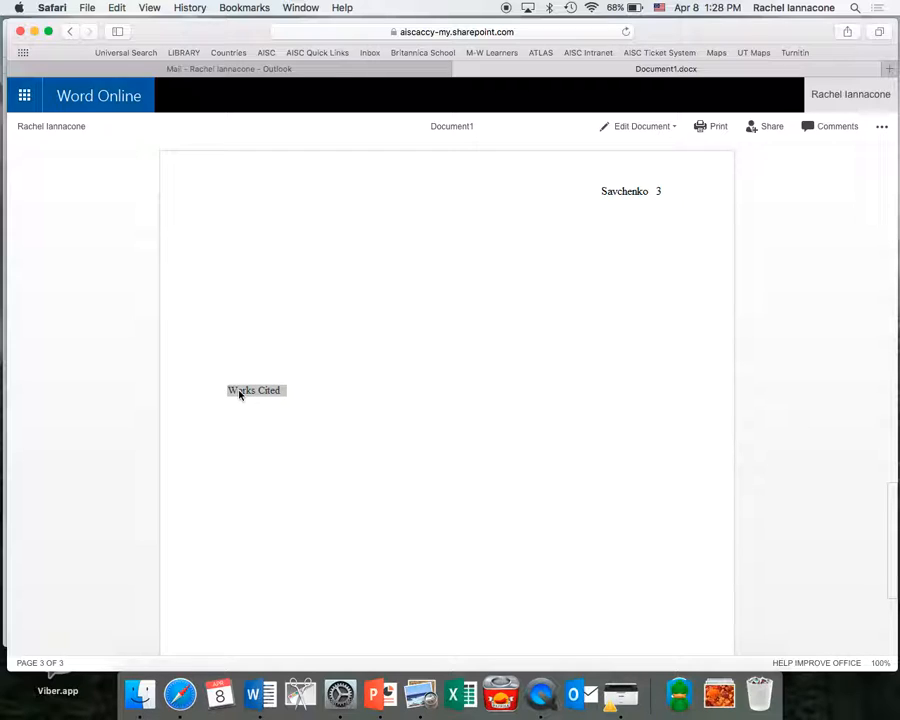
click(646, 126)
click(650, 192)
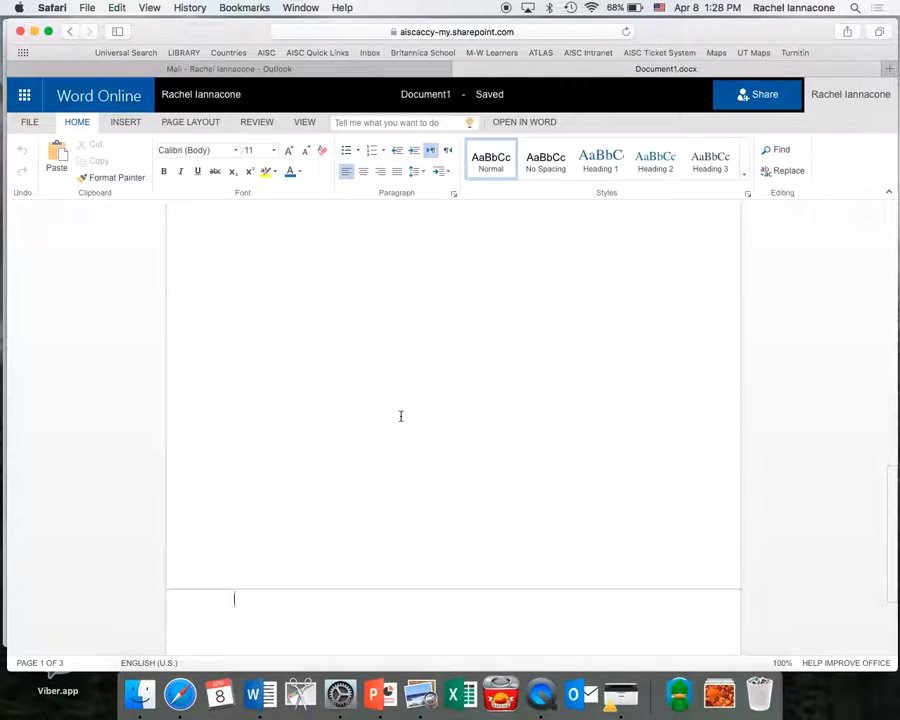
Delete the blank lines above Works Cited and insert a page break in their place.
scroll(401, 416, down, 3)
click(401, 416)
click(234, 587)
key(BackSpace)
key(BackSpace)
key(BackSpace)
key(BackSpace)
key(BackSpace)
key(BackSpace)
key(BackSpace)
key(BackSpace)
key(BackSpace)
key(BackSpace)
key(BackSpace)
key(BackSpace)
key(BackSpace)
key(BackSpace)
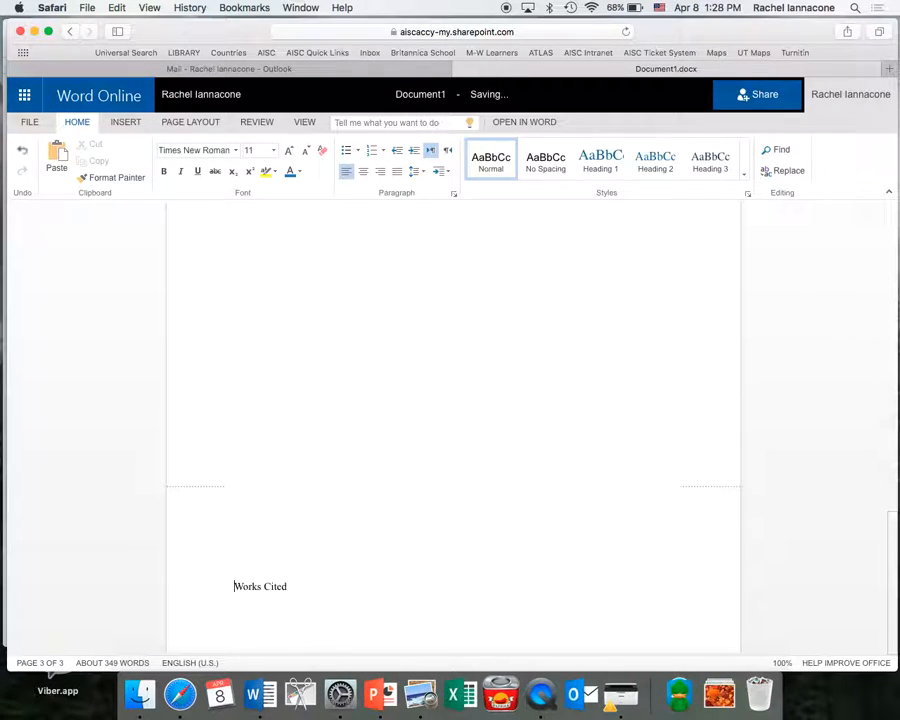
key(BackSpace)
key(BackSpace)
key(BackSpace)
key(BackSpace)
key(BackSpace)
key(BackSpace)
key(BackSpace)
key(BackSpace)
key(BackSpace)
key(BackSpace)
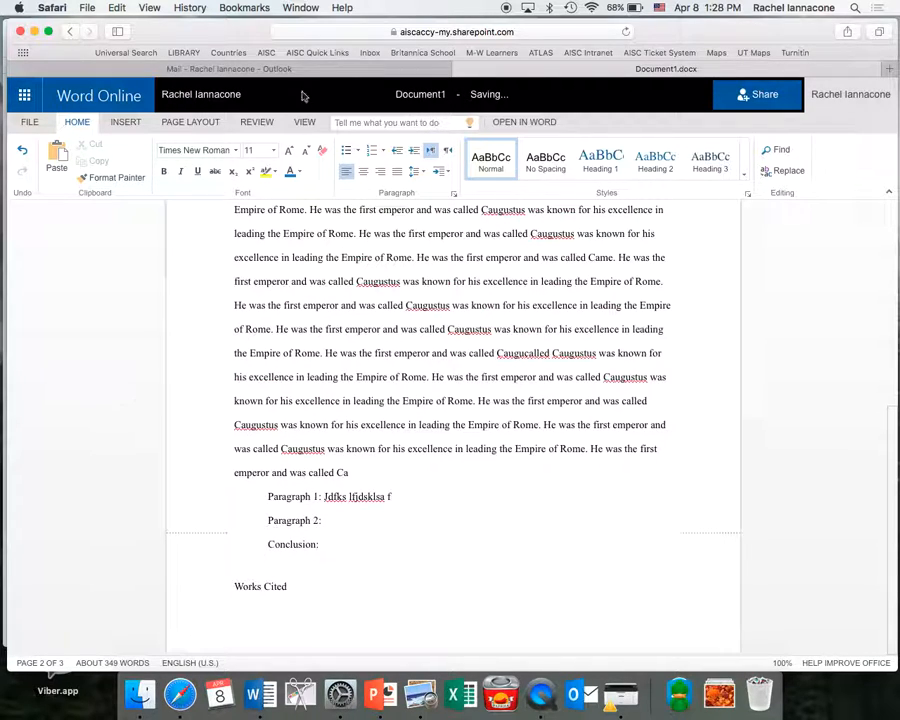
click(125, 122)
click(24, 160)
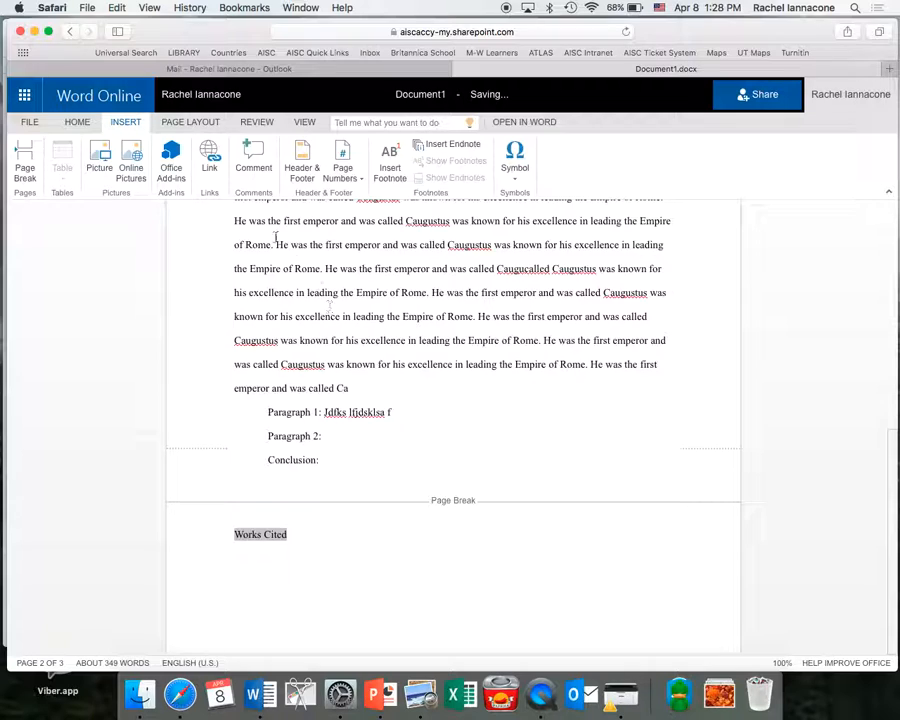
Center the Works Cited heading on its new page.
click(79, 123)
click(364, 172)
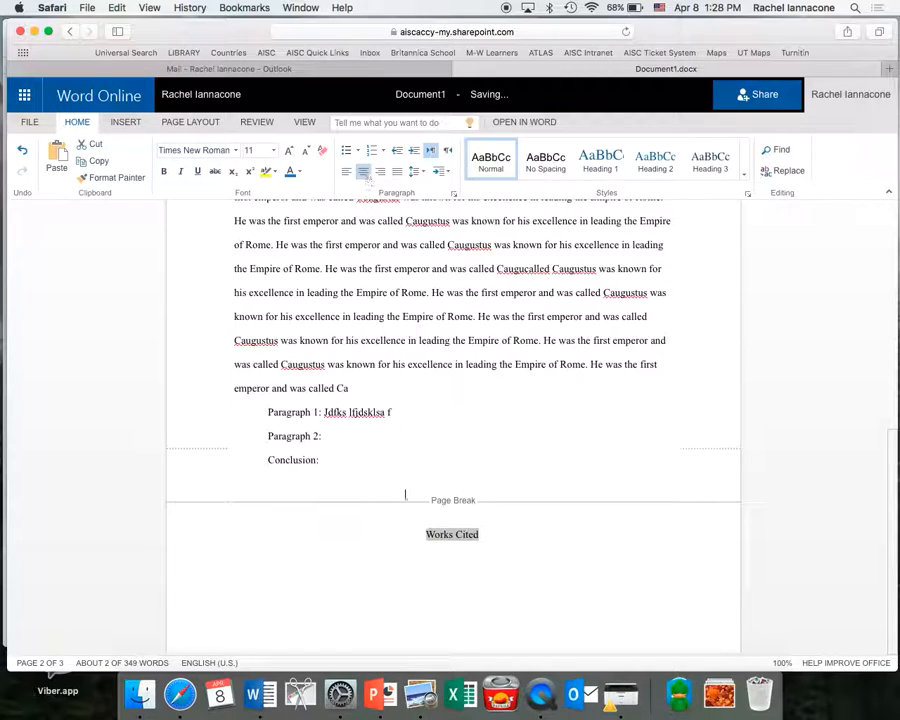
click(342, 553)
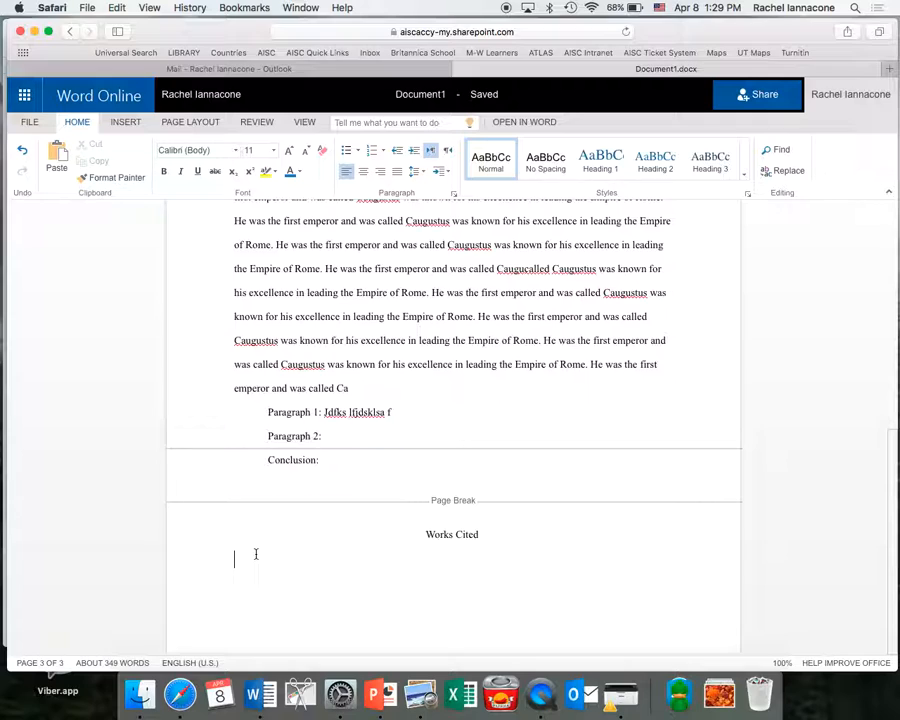
Enter the citation Seutonius. 'History of Augustus.' Grade 8 Roman Packet. and open a new Safari tab.
text(Seutoni)
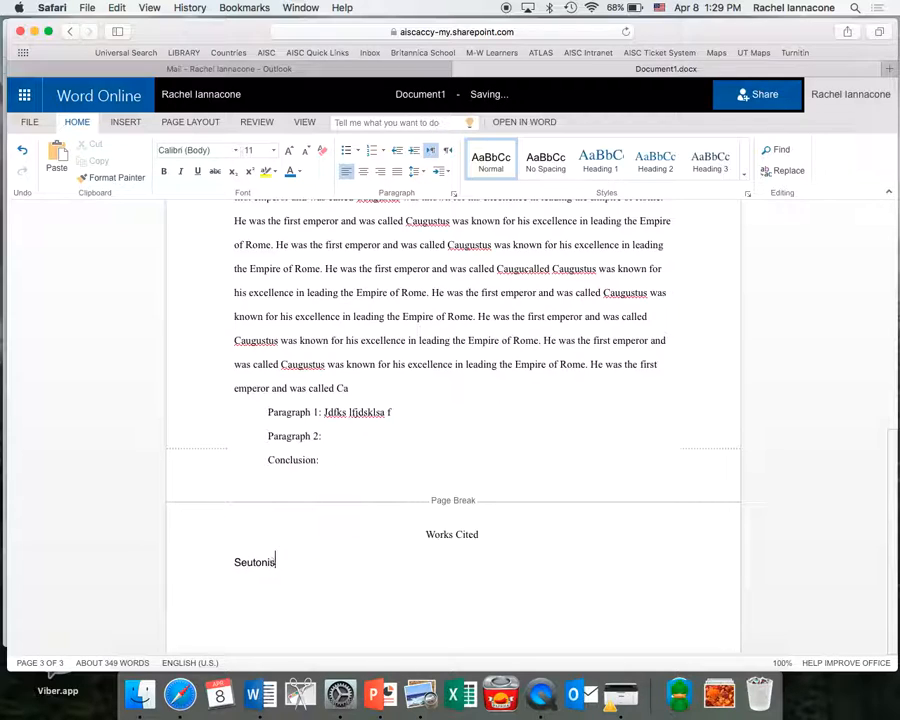
text(us)
text(,)
key(BackSpace)
key(BackSpace)
text(.)
text("History of Augu)
text(stus)
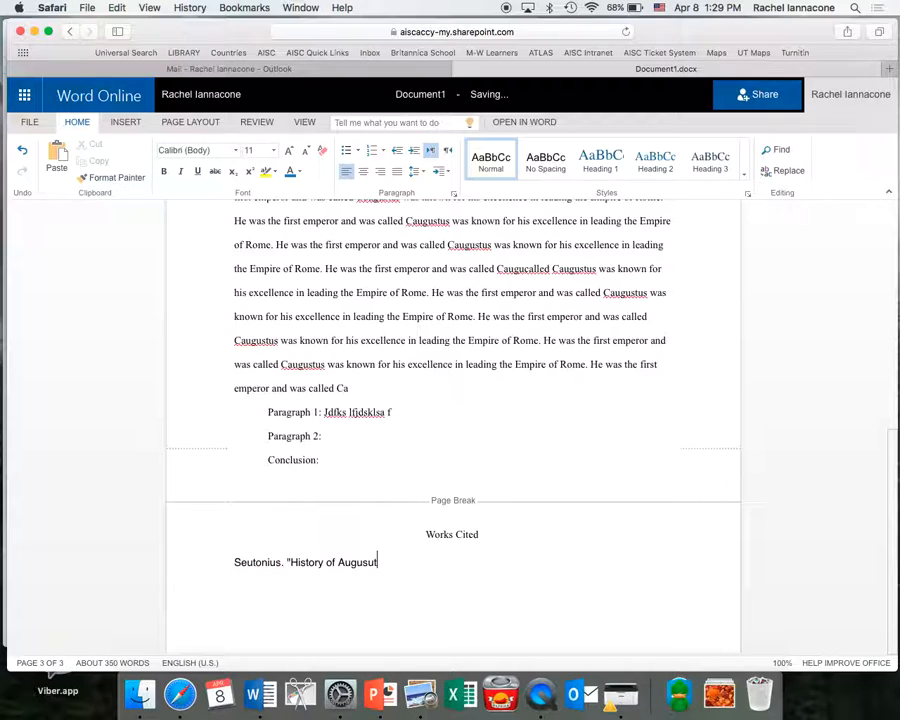
text(.")
text(Grade 8 Roman Packet)
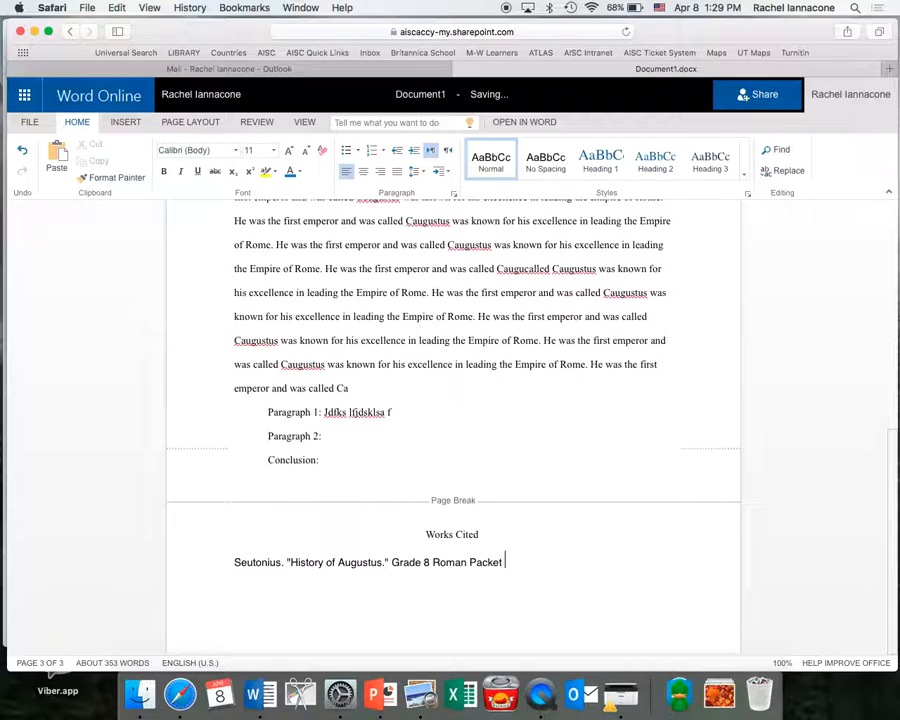
key(BackSpace)
text(.)
key(Return)
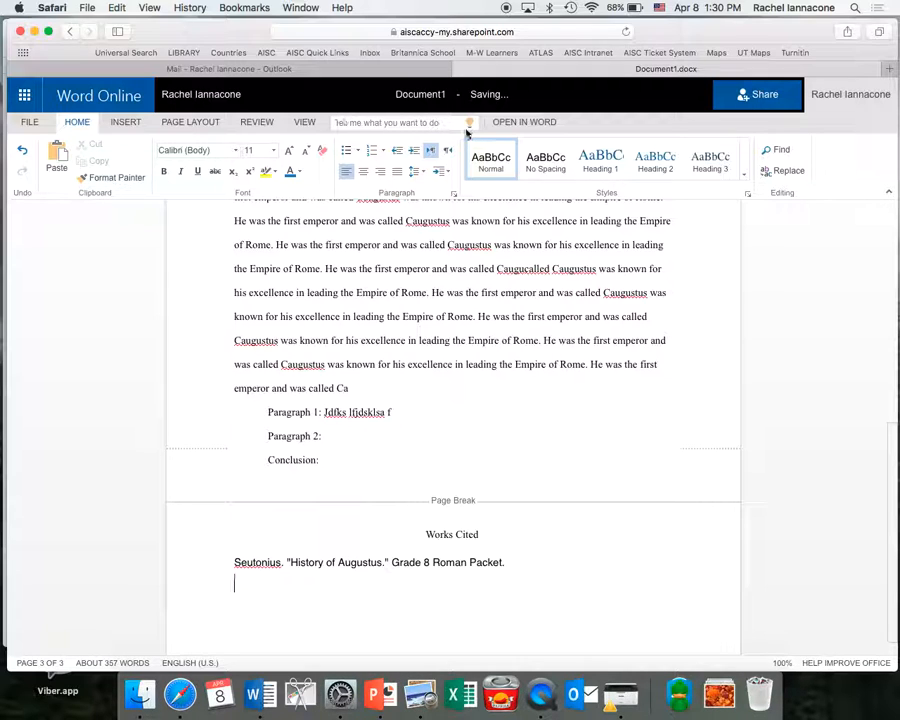
key(super+t)
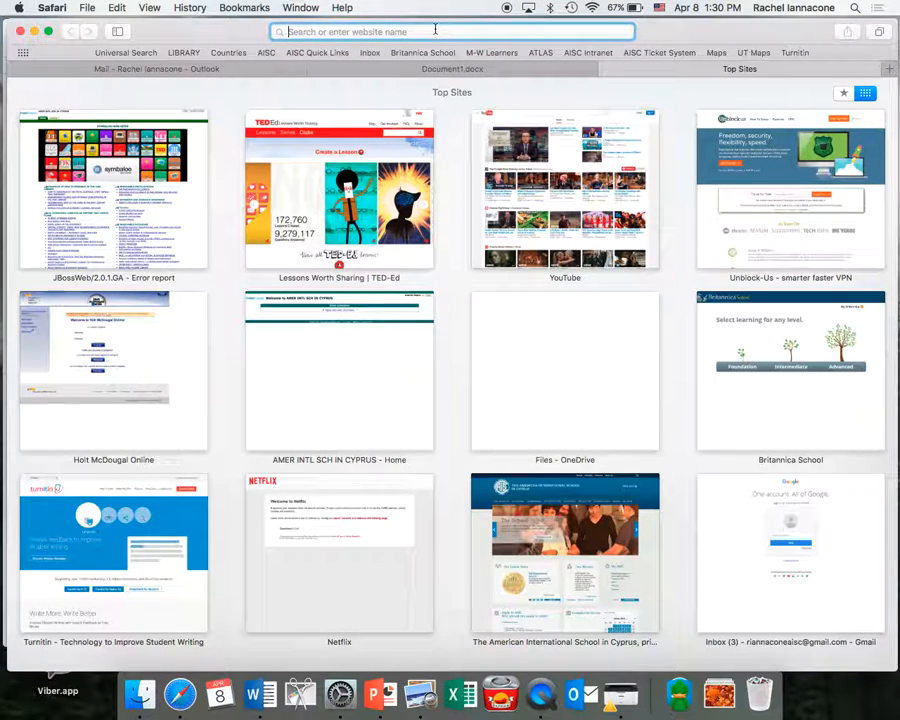
Search Britannica School for 'augusutus' and open the Augustus Roman emperor article.
click(430, 53)
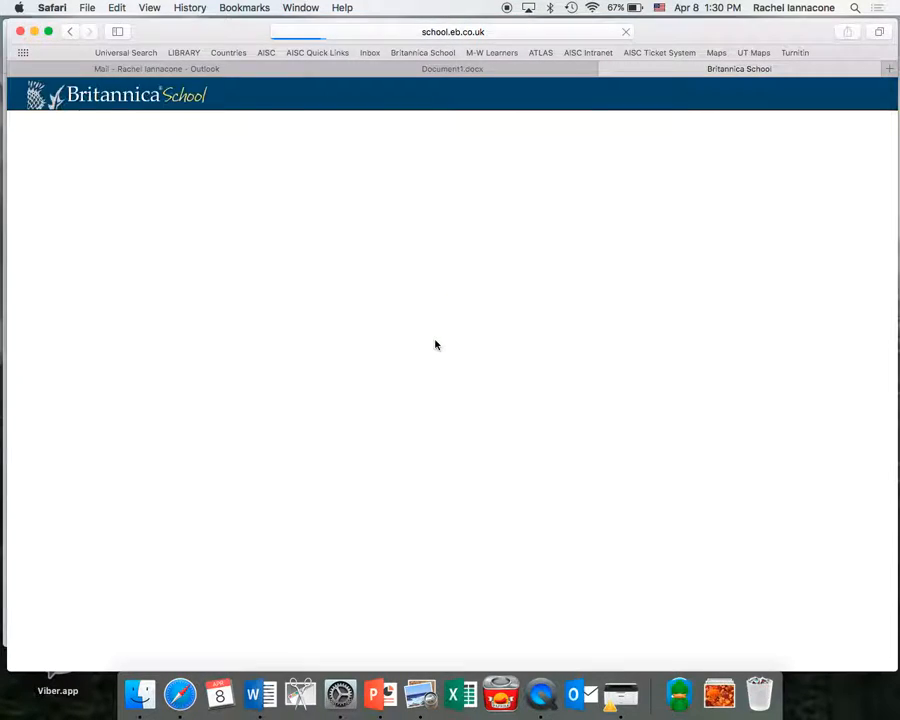
mouse_move(410, 322)
text(augusutus)
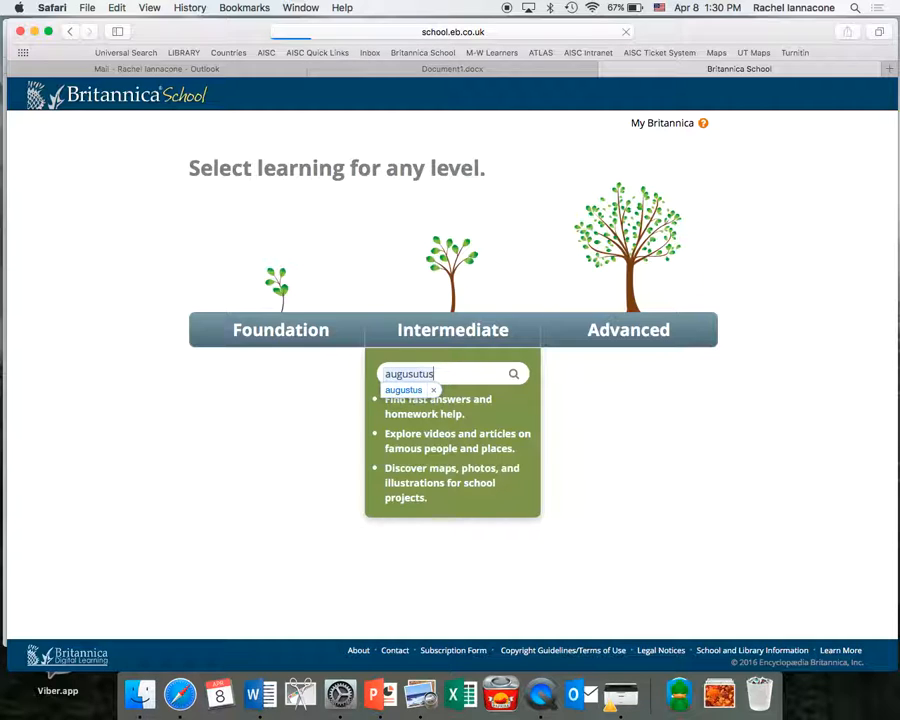
key(Return)
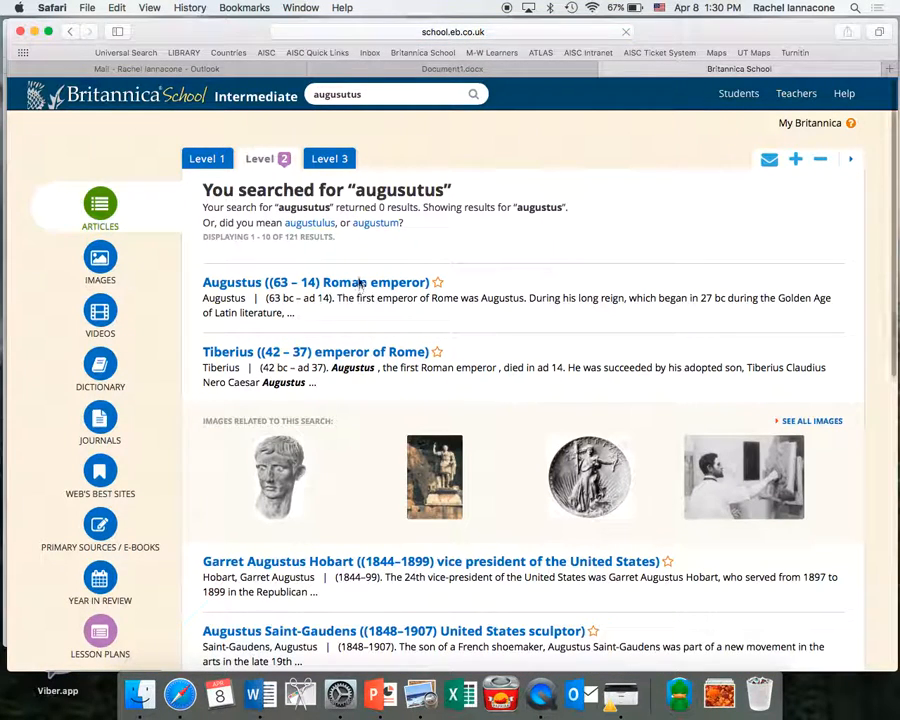
click(360, 284)
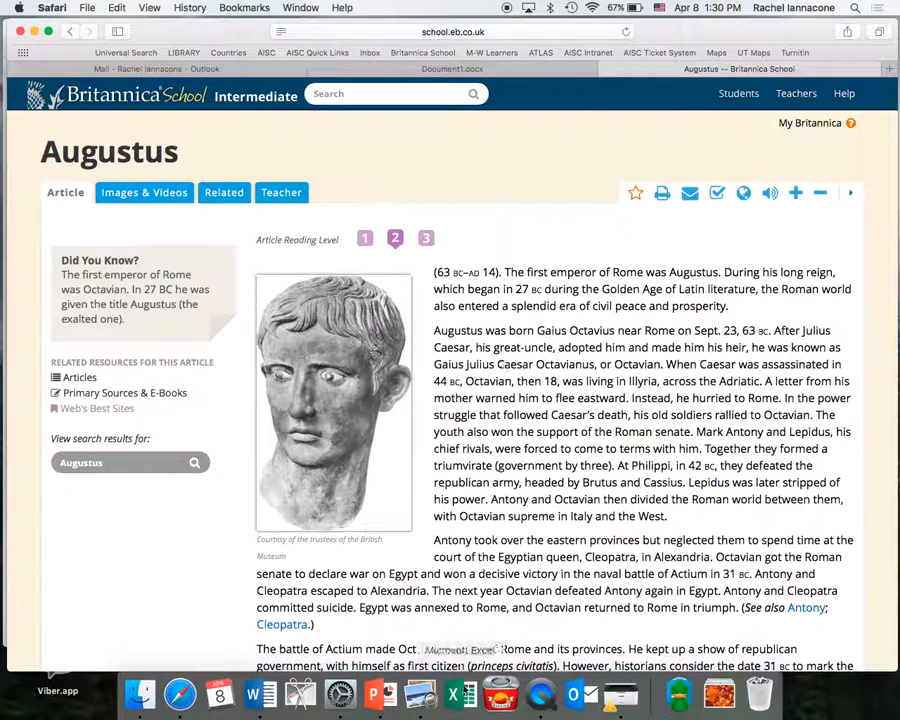
Return to the Document1.docx essay in the browser.
click(259, 694)
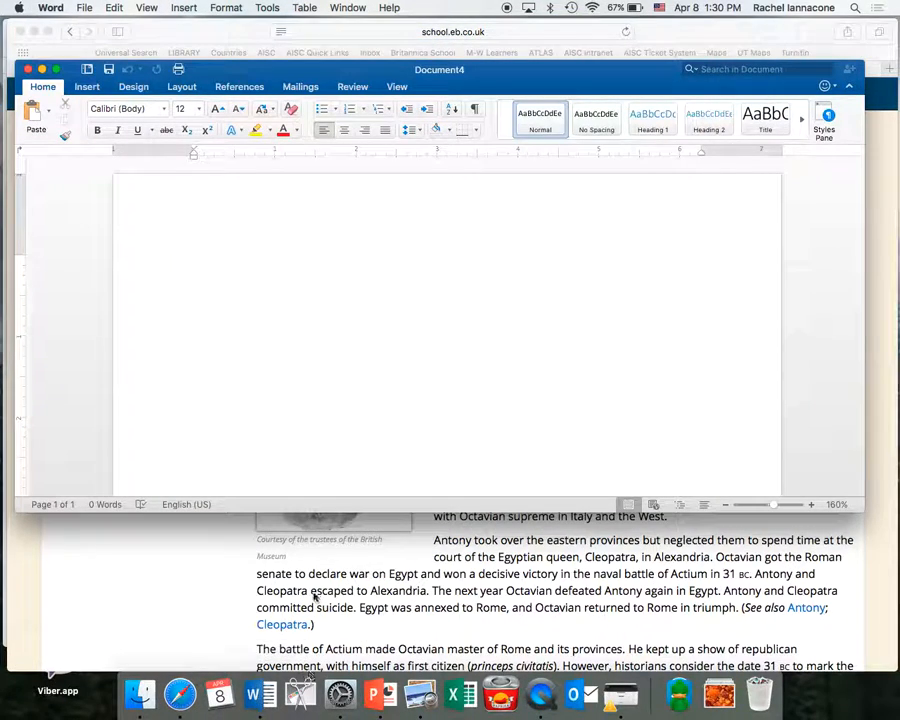
click(180, 694)
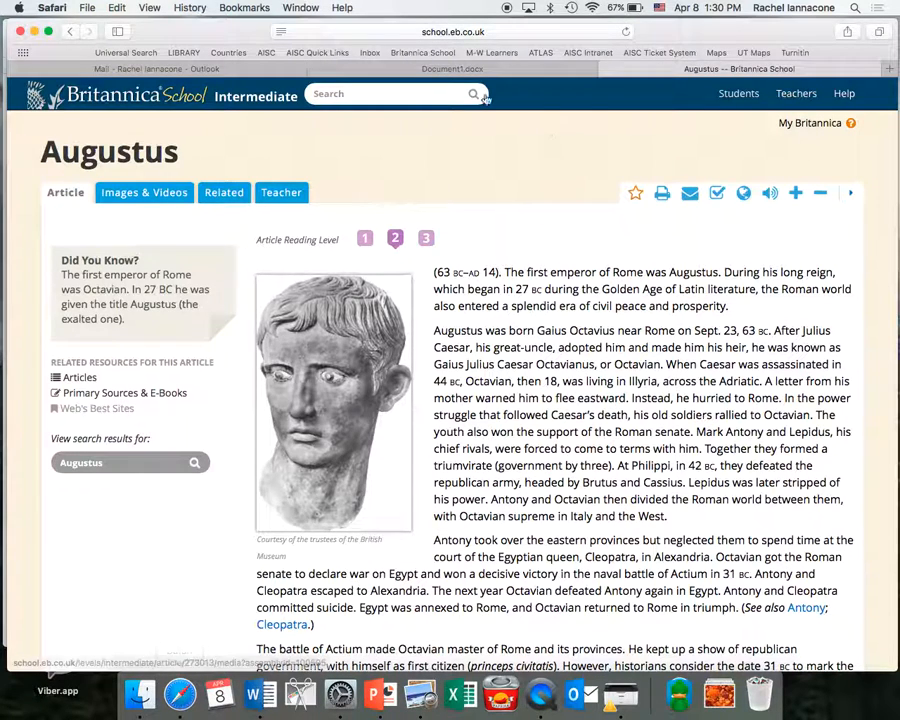
click(454, 70)
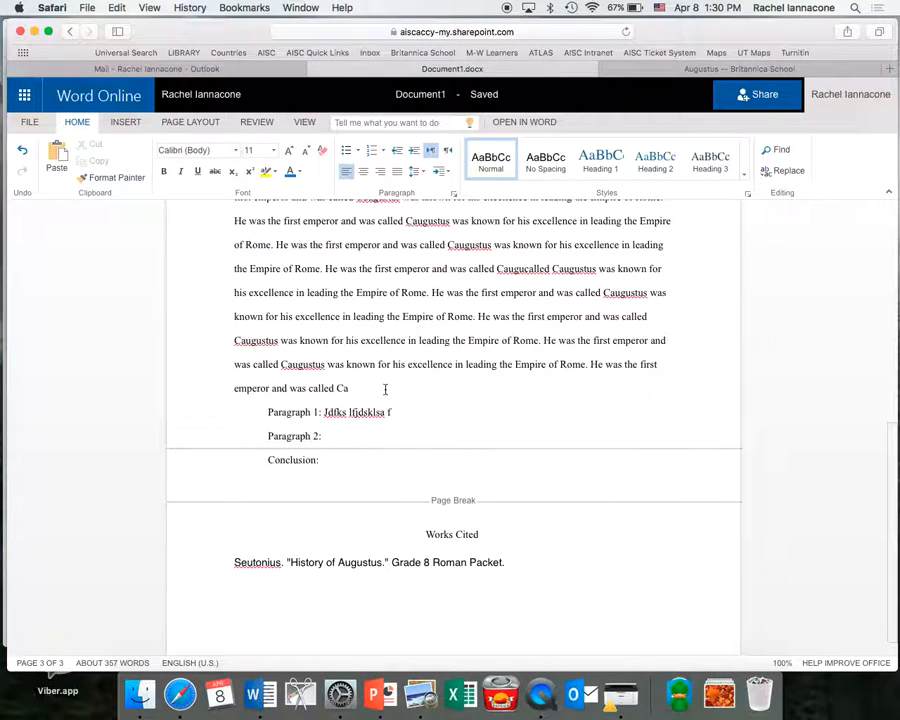
Type the "Augustus." citation start with Online Encyclopedia Britannica italicized.
text("Augus)
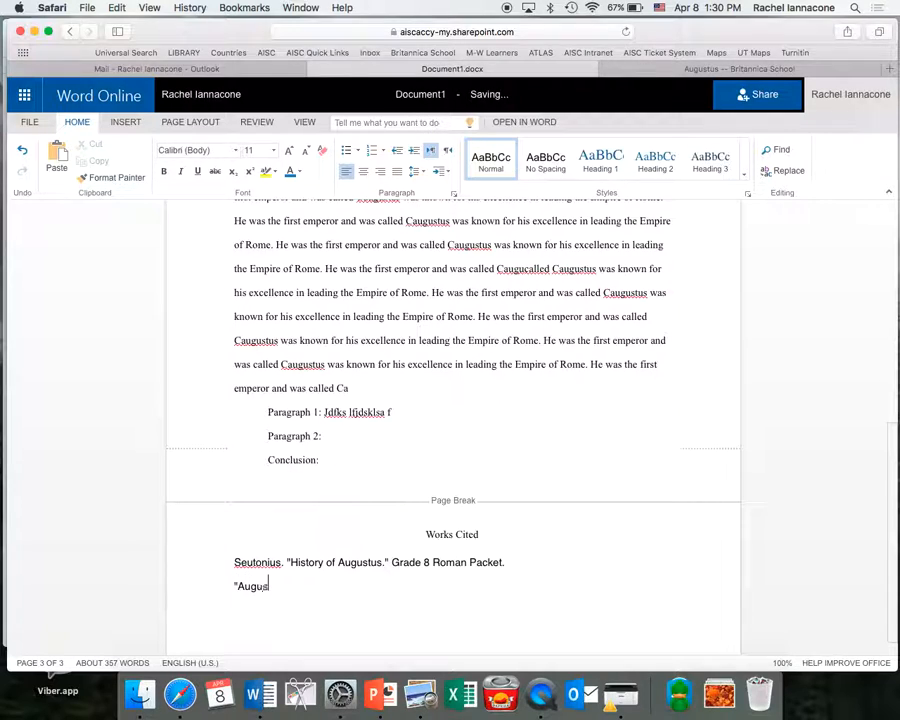
text(ustus. ")
text(" )
text(Online En)
text(c)
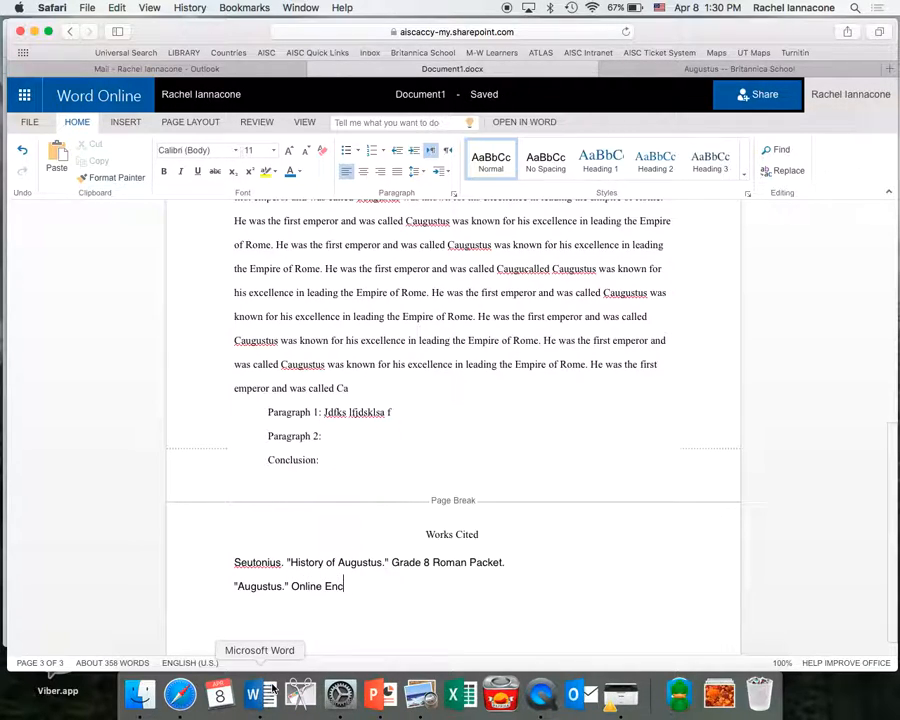
text(yclopedia Britannica.)
key(Left)
key(shift+alt+Left)
key(shift+alt+Left)
key(shift+alt+Left)
key(super+i)
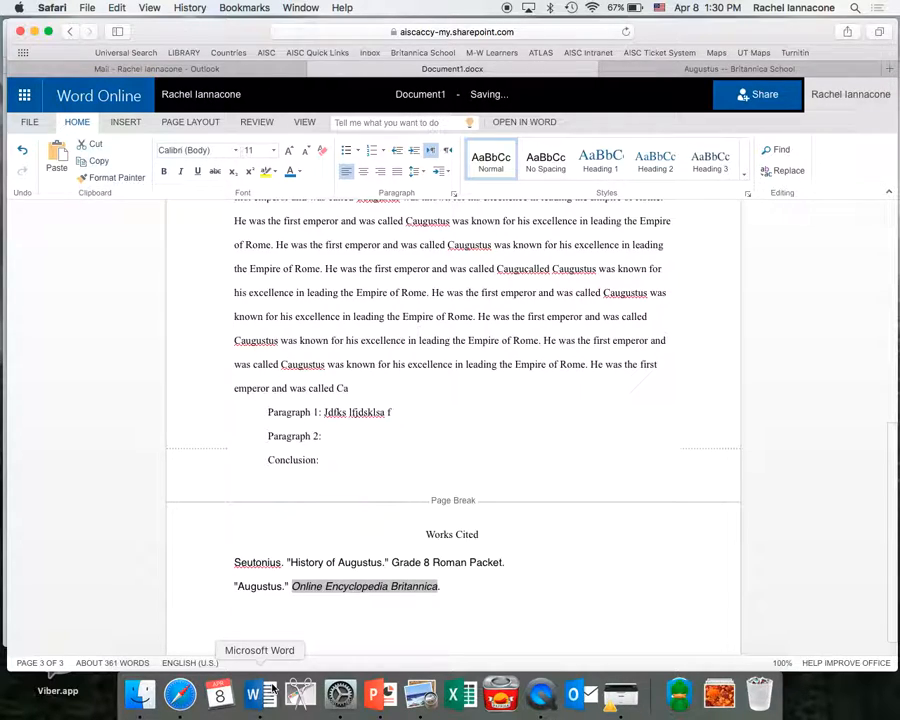
key(Right)
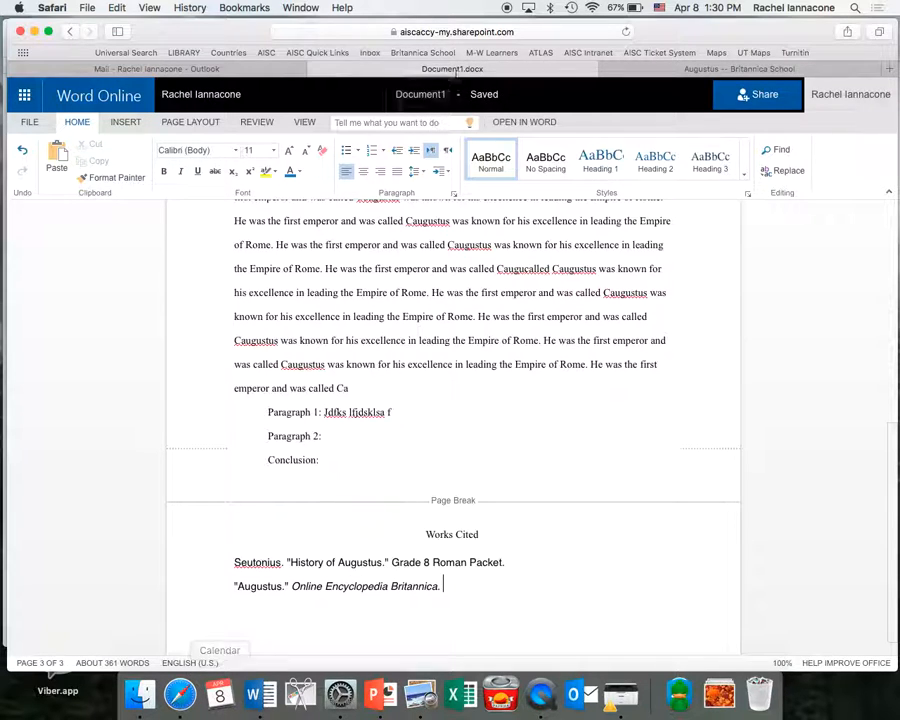
Check the article, then finish the entry with 'Web. 1 April 2016.' and a new line.
key(ctrl+Tab)
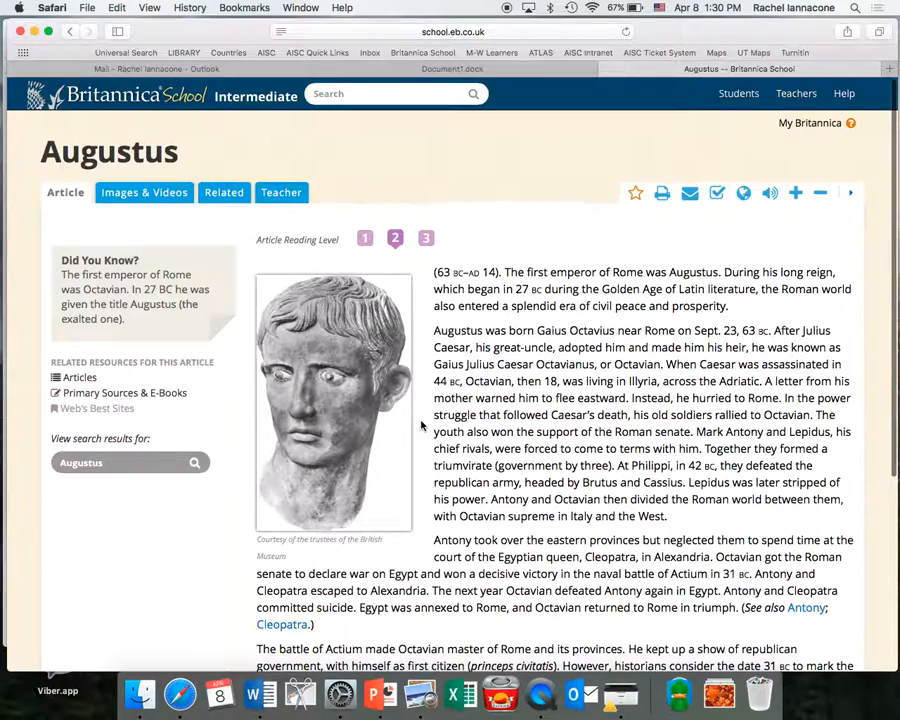
scroll(421, 426, down, 5)
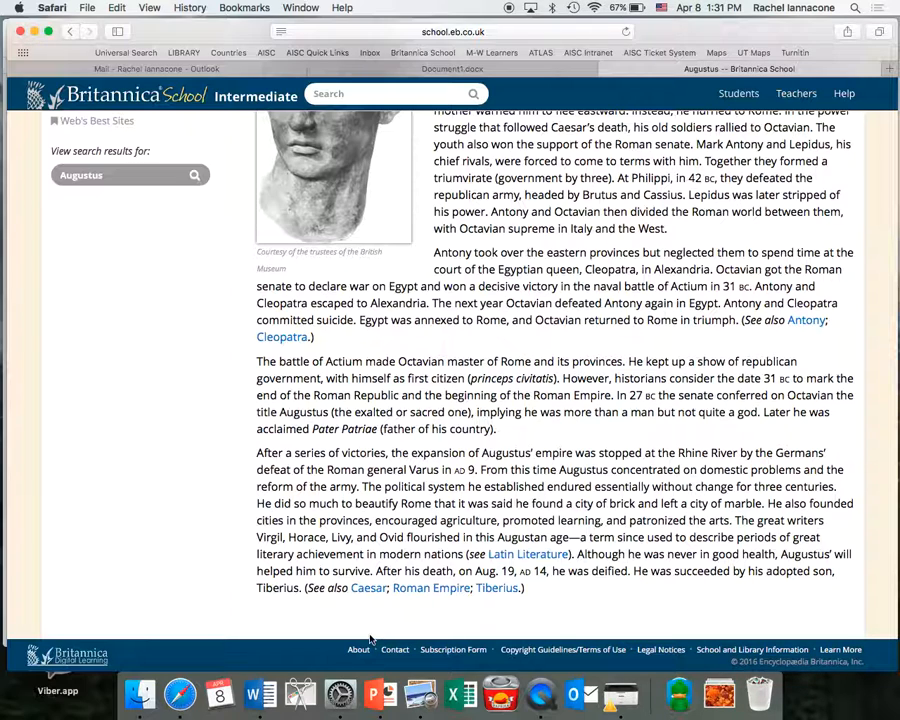
click(561, 72)
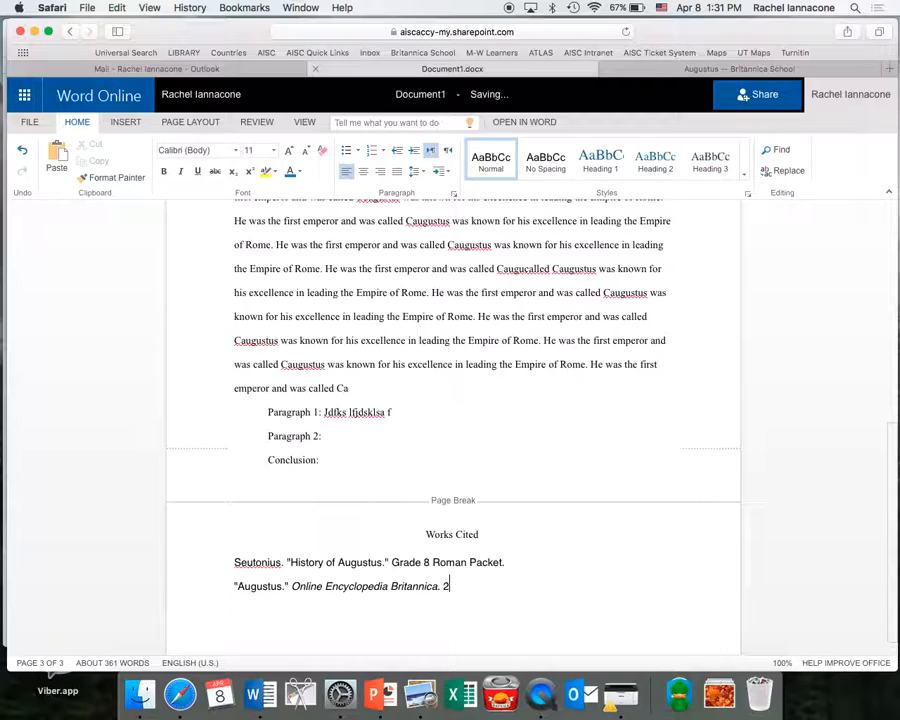
text(Web.)
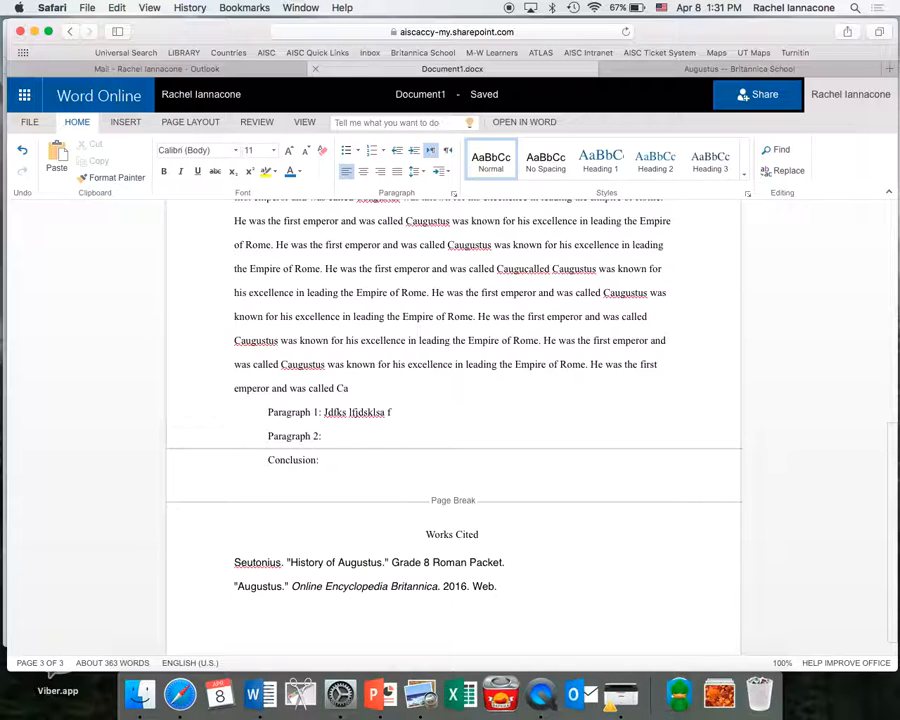
text(1 April 201)
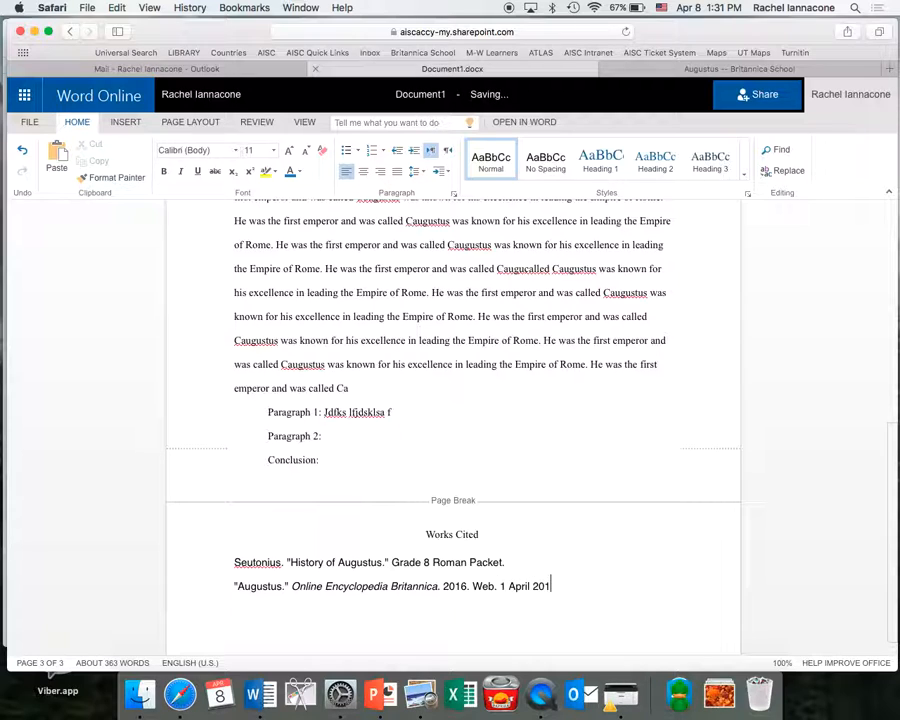
text(6.)
key(Return)
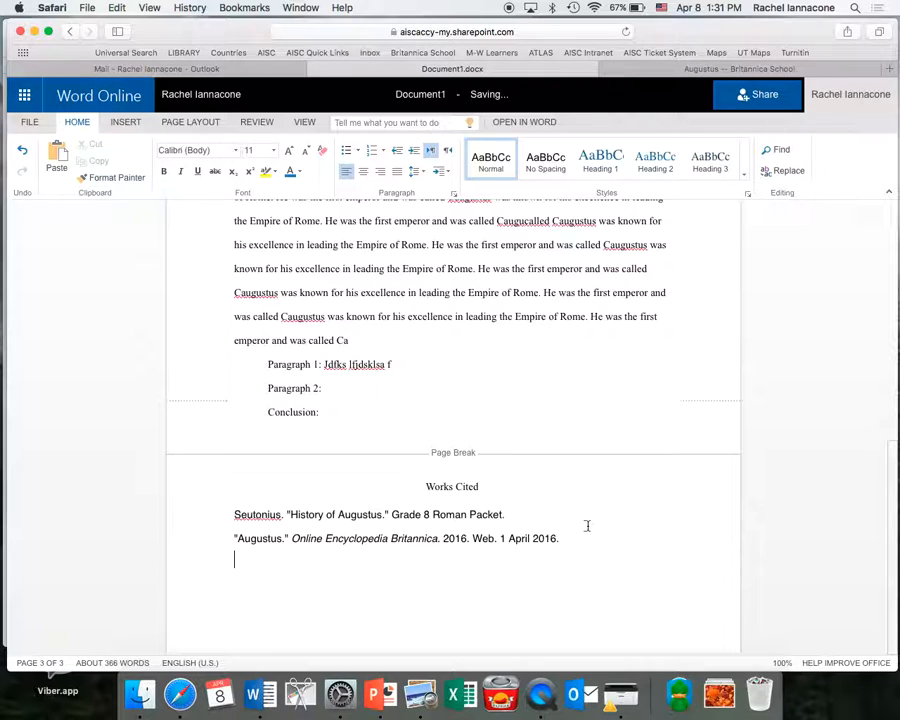
Set the entire essay to Times New Roman, size 12.
drag(573, 541, 229, 485)
key(super+a)
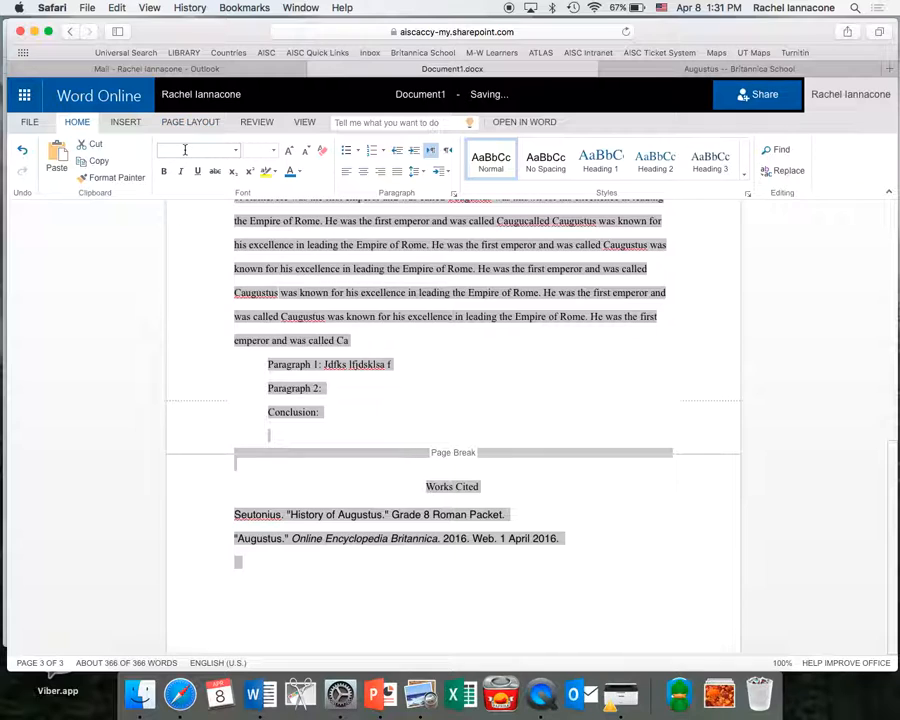
text(times)
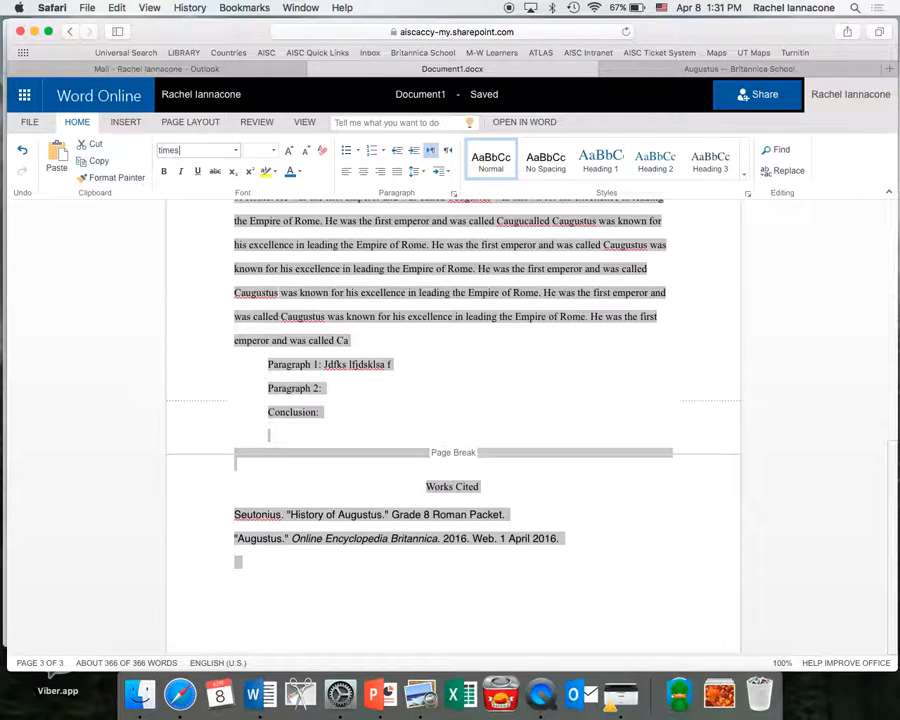
key(Return)
click(233, 150)
click(214, 250)
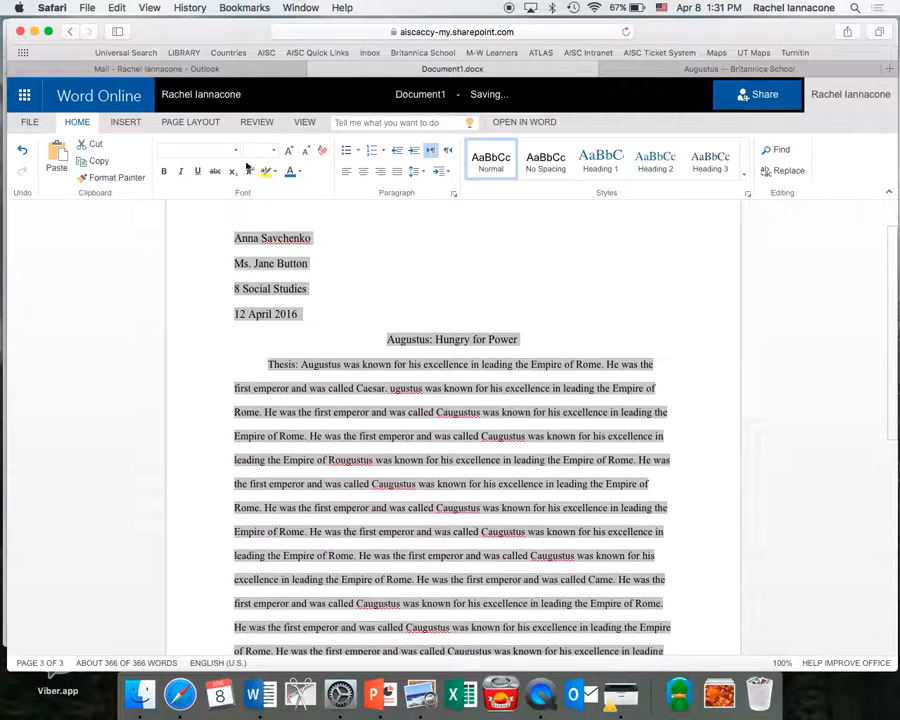
click(274, 150)
click(252, 233)
Select the Britannica Augustus citation in Works Cited.
scroll(438, 522, down, 6)
click(398, 569)
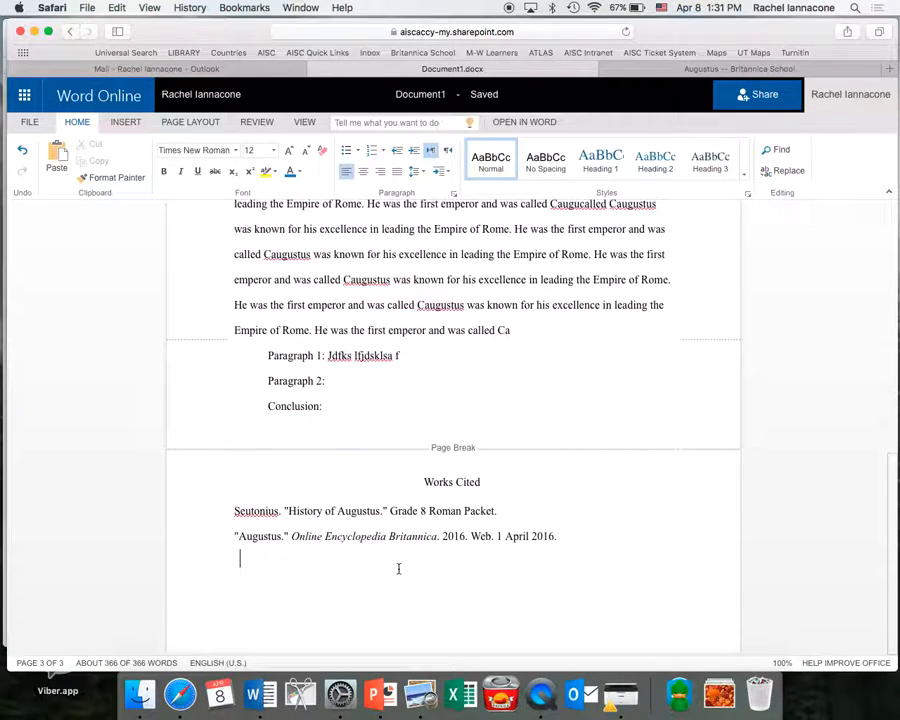
drag(579, 537, 233, 536)
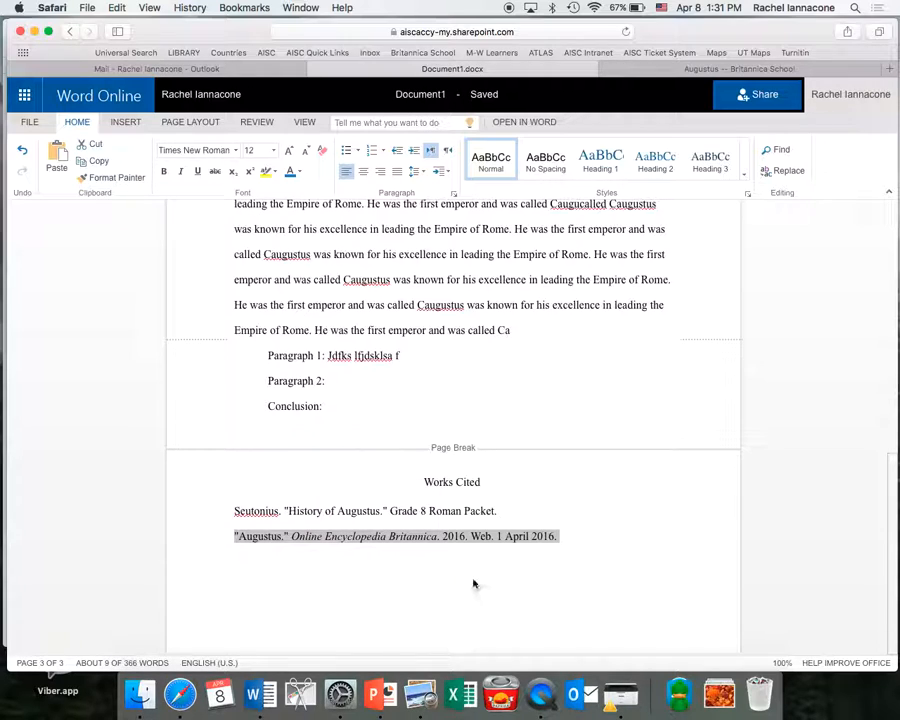
Move the Britannica citation above the Seutonius entry, each on its own line.
key(super+x)
key(Up)
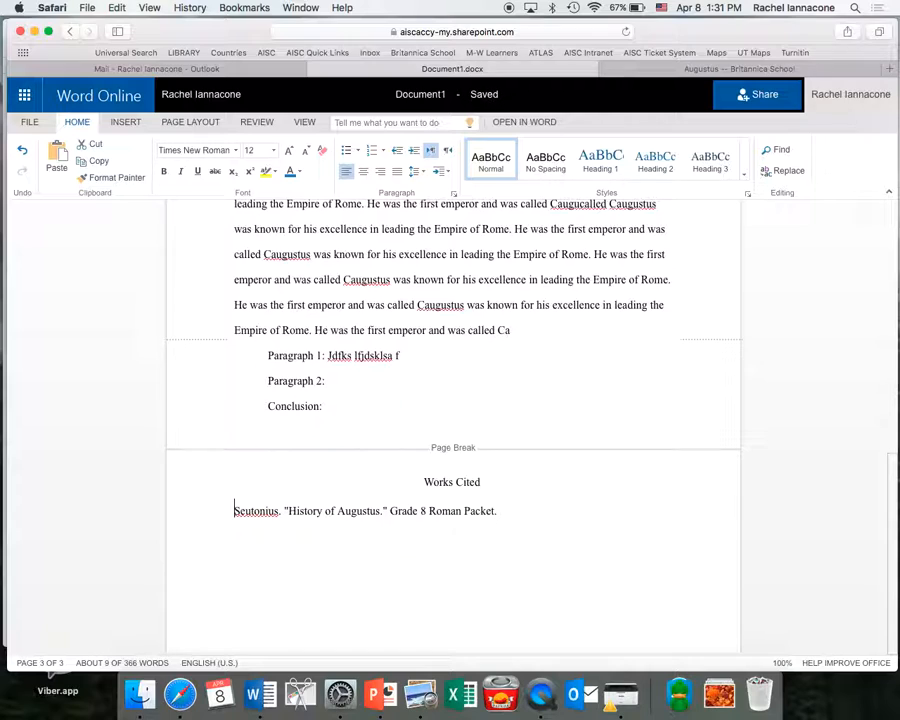
key(super+v)
key(Return)
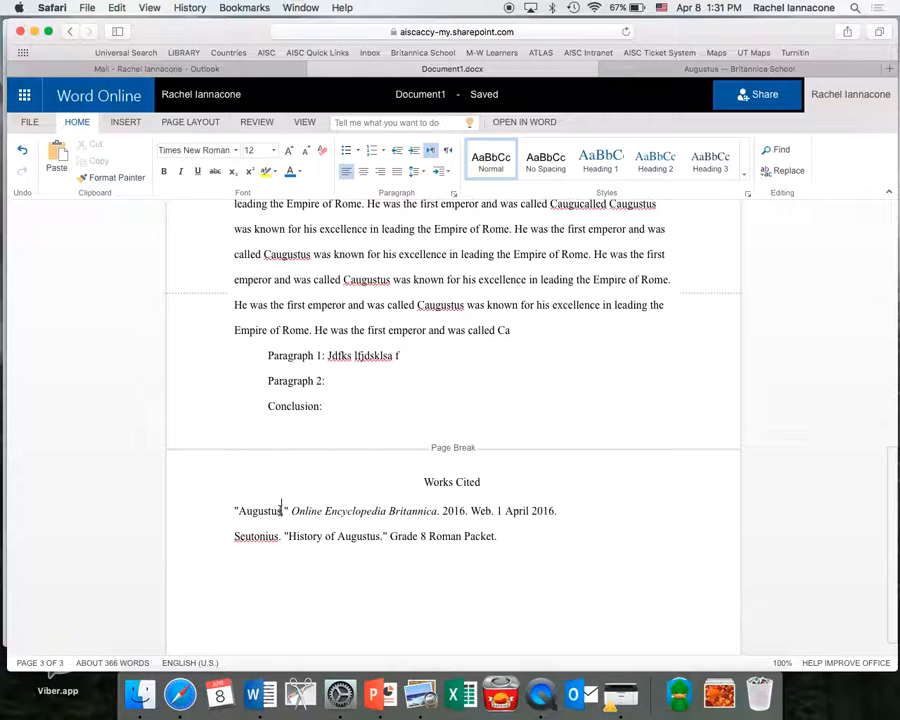
Copy 'Augustus' and paste it repeatedly to lengthen the citation title.
key(alt+shift+Left)
key(super+c)
key(Right)
key(super+v)
key(super+v)
key(super+v)
key(super+v)
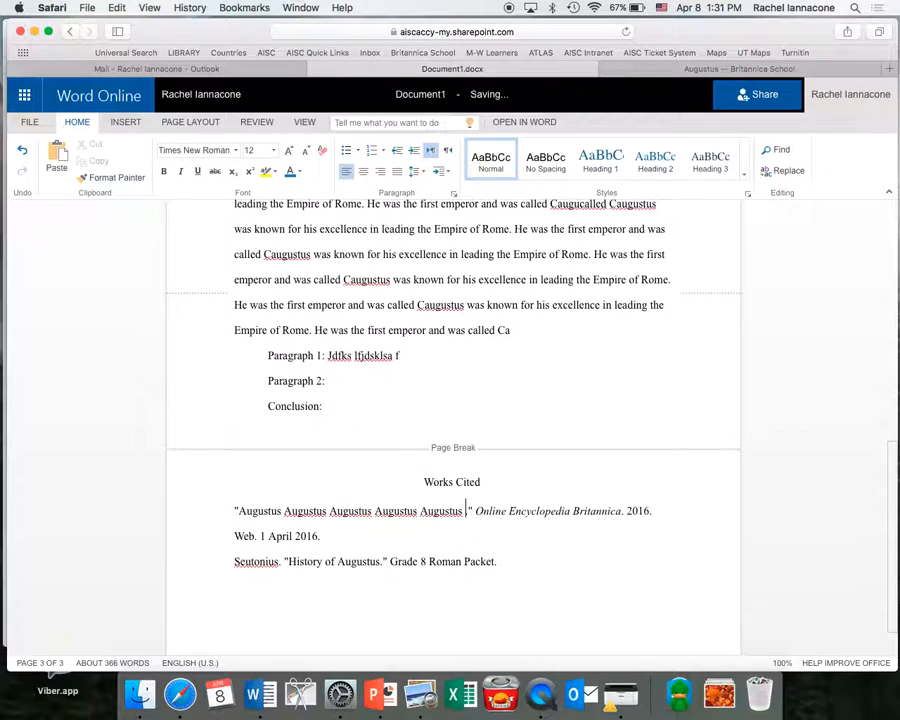
key(super+v)
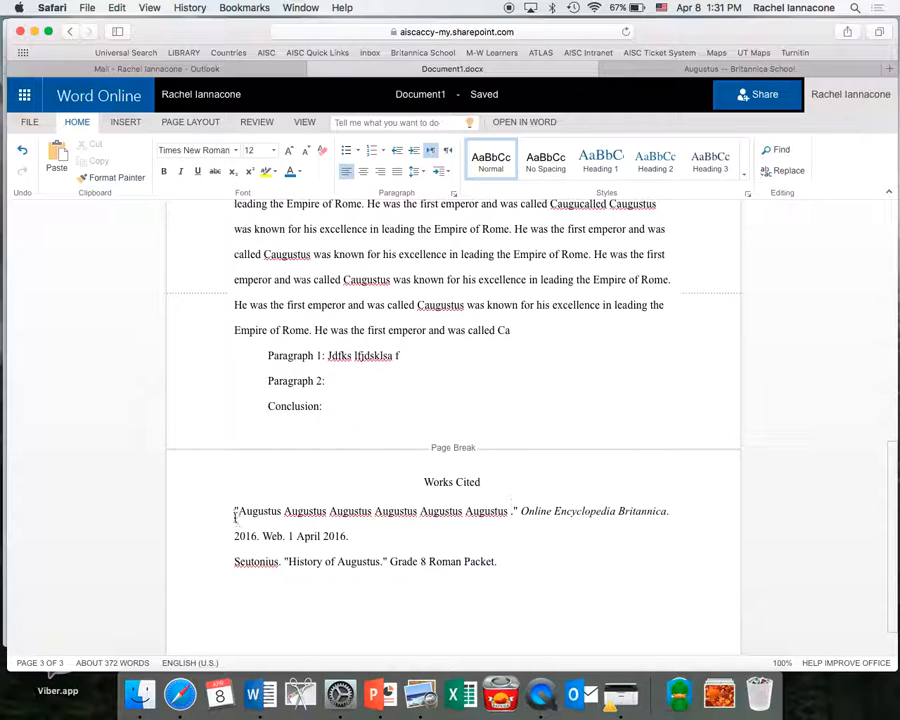
Apply a 0.5" hanging indent to all Works Cited entries via Line Spacing Options.
drag(235, 510, 505, 563)
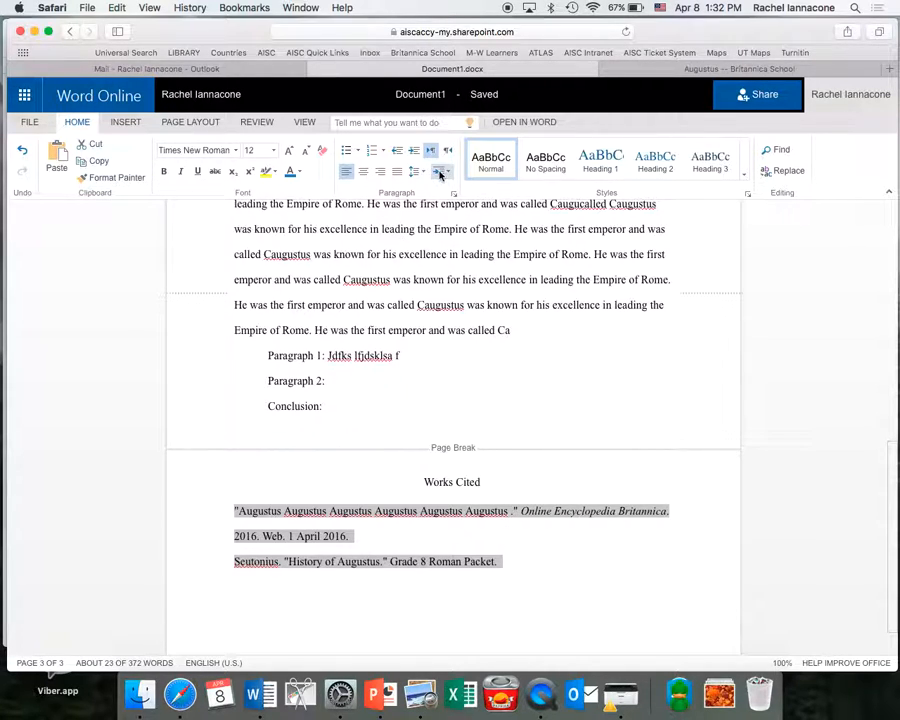
click(425, 175)
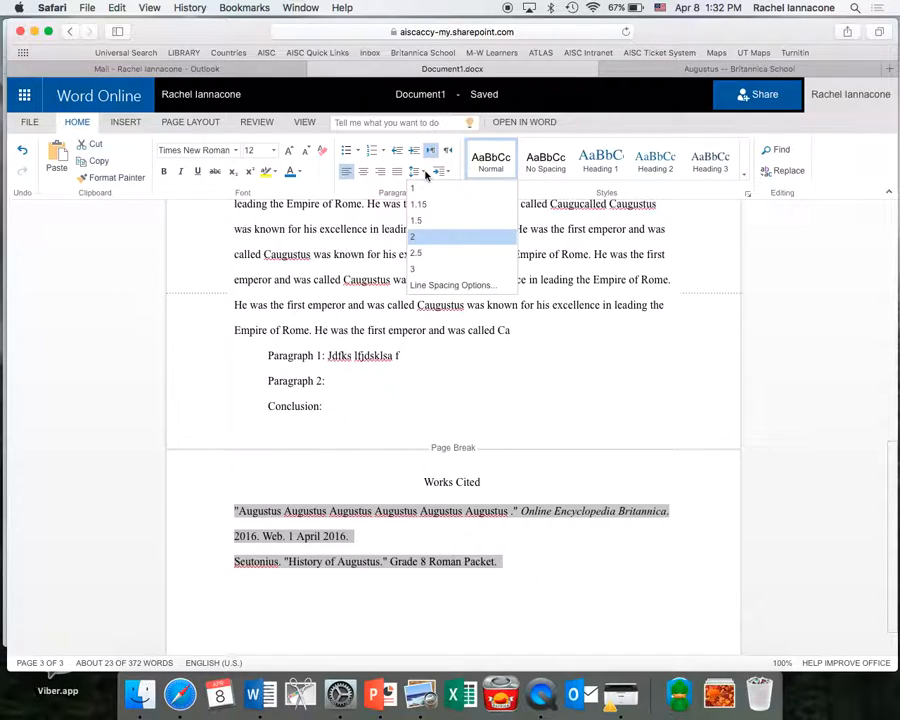
click(436, 285)
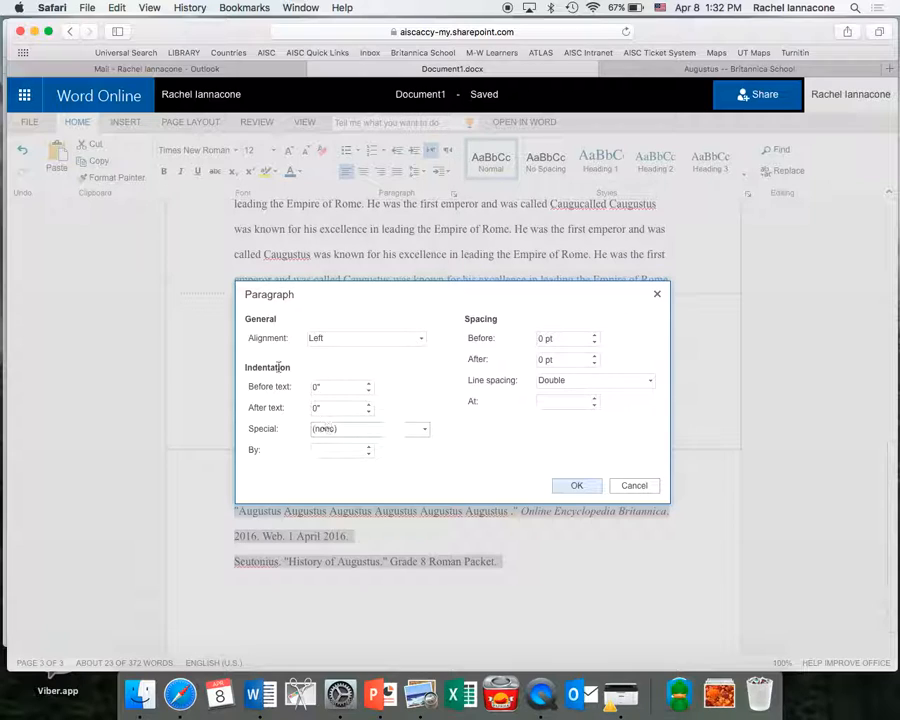
click(351, 433)
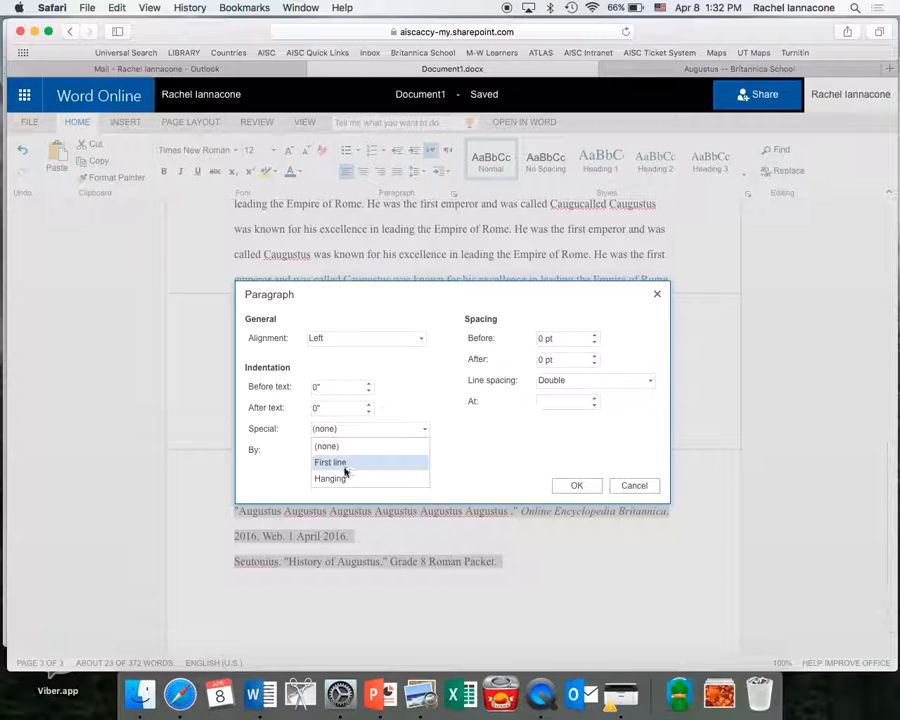
click(344, 480)
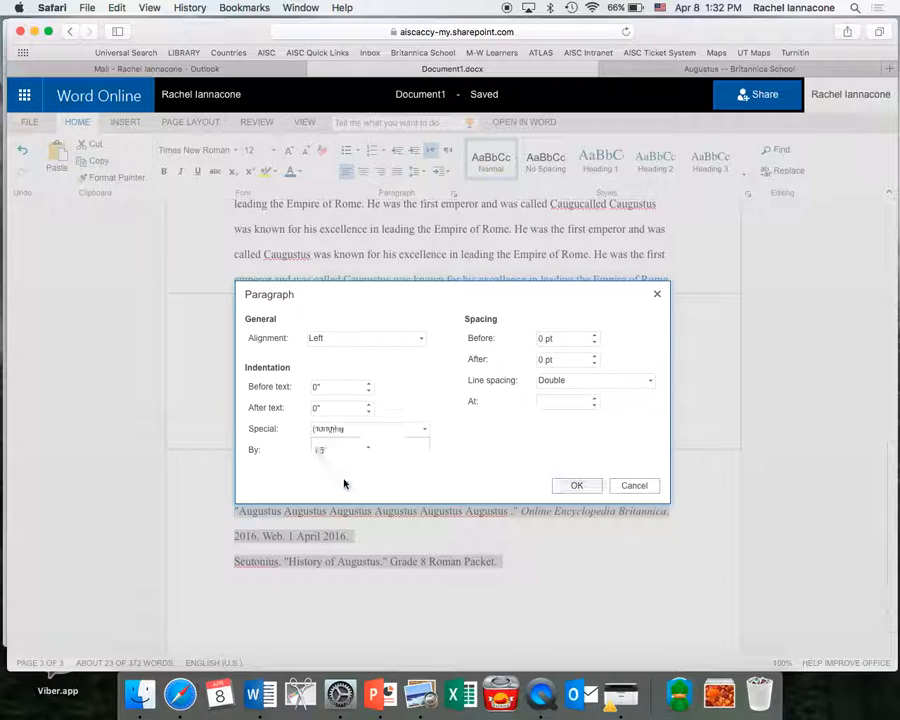
click(582, 486)
click(466, 533)
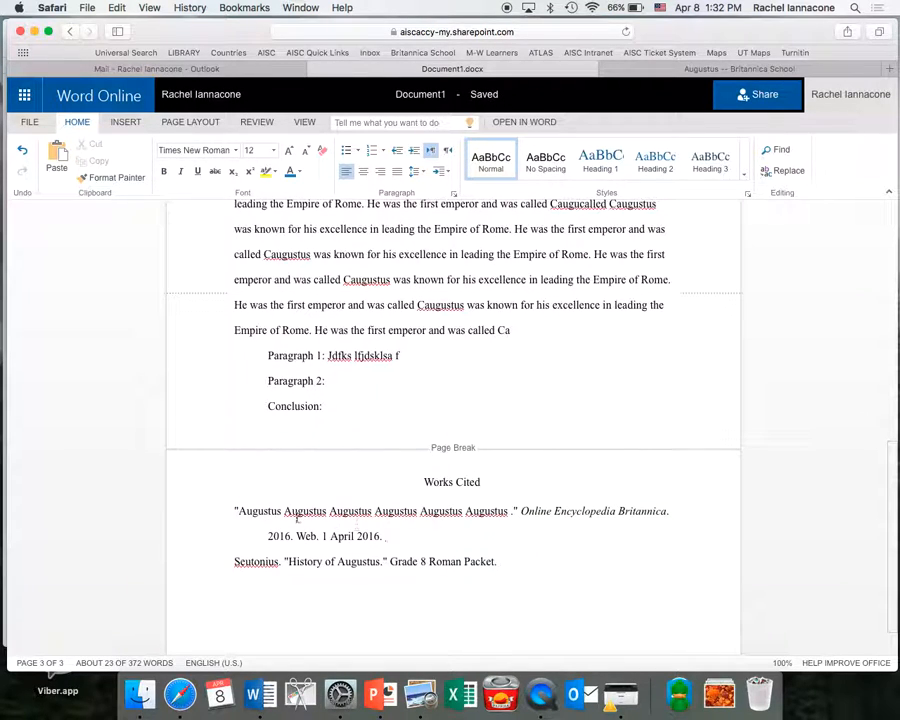
scroll(367, 585, down, 2)
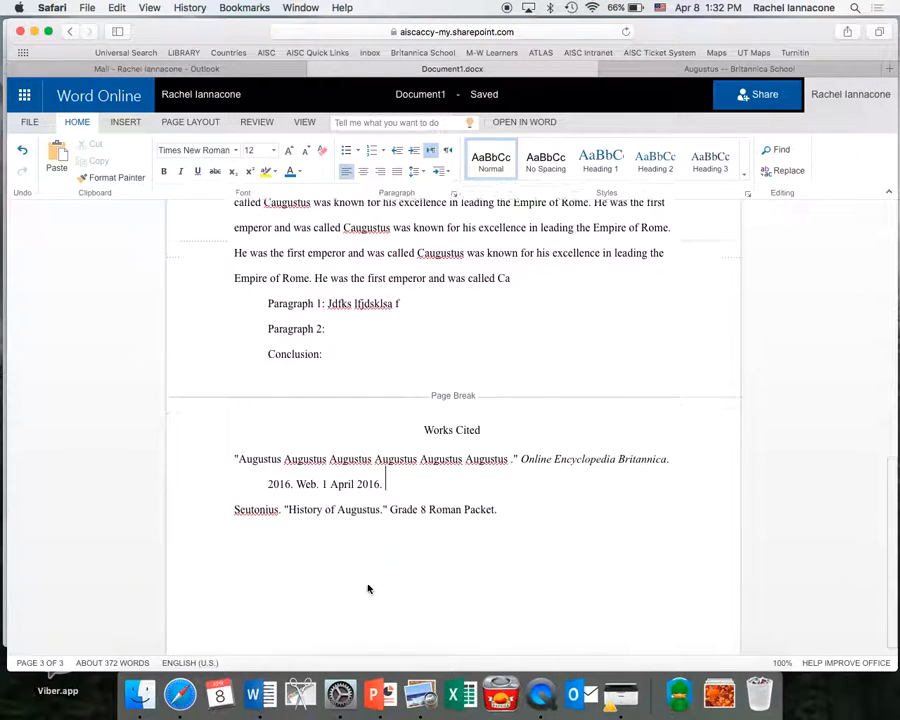
click(236, 460)
text(")
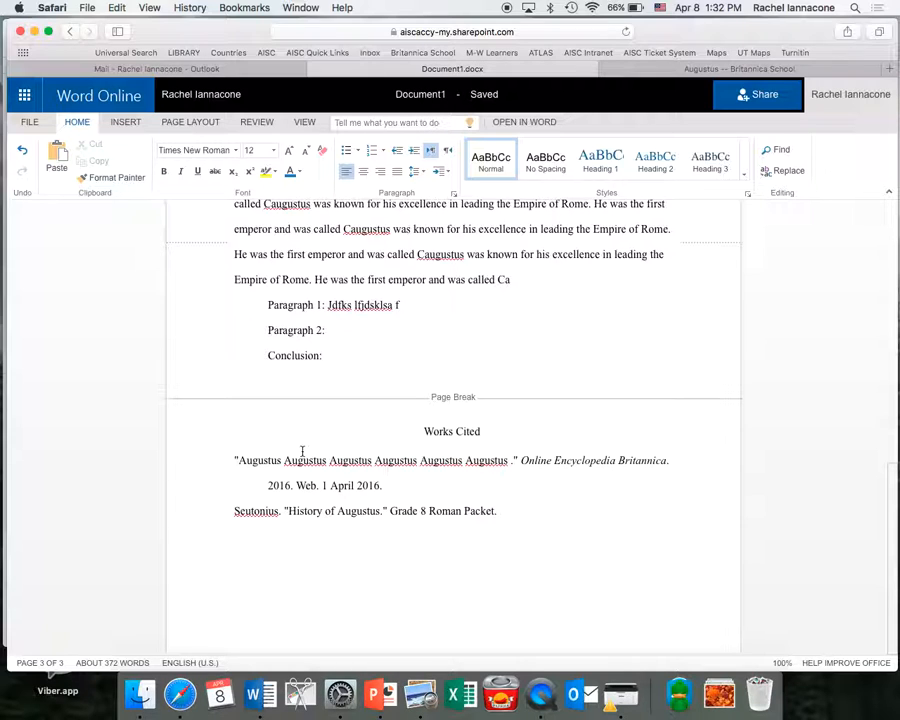
scroll(302, 452, up, 5)
scroll(302, 452, up, 10)
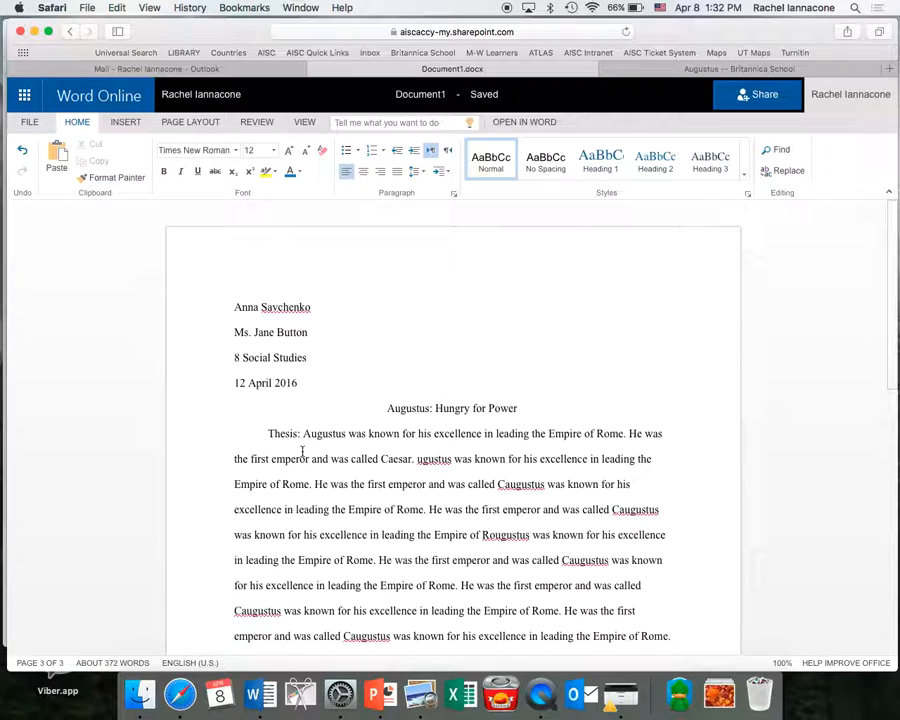
click(305, 122)
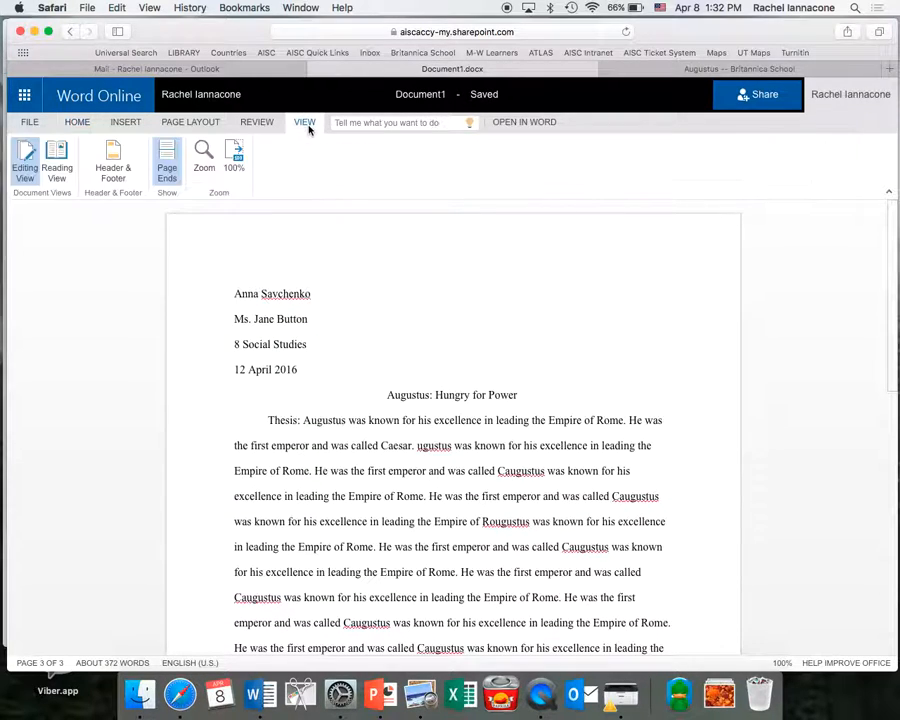
click(56, 158)
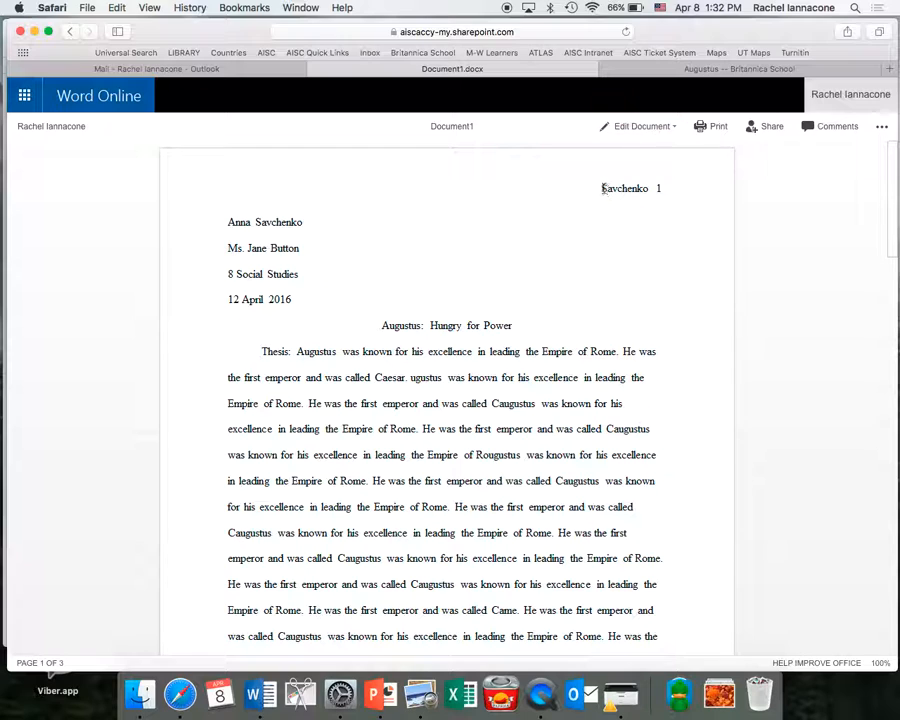
scroll(500, 336, down, 15)
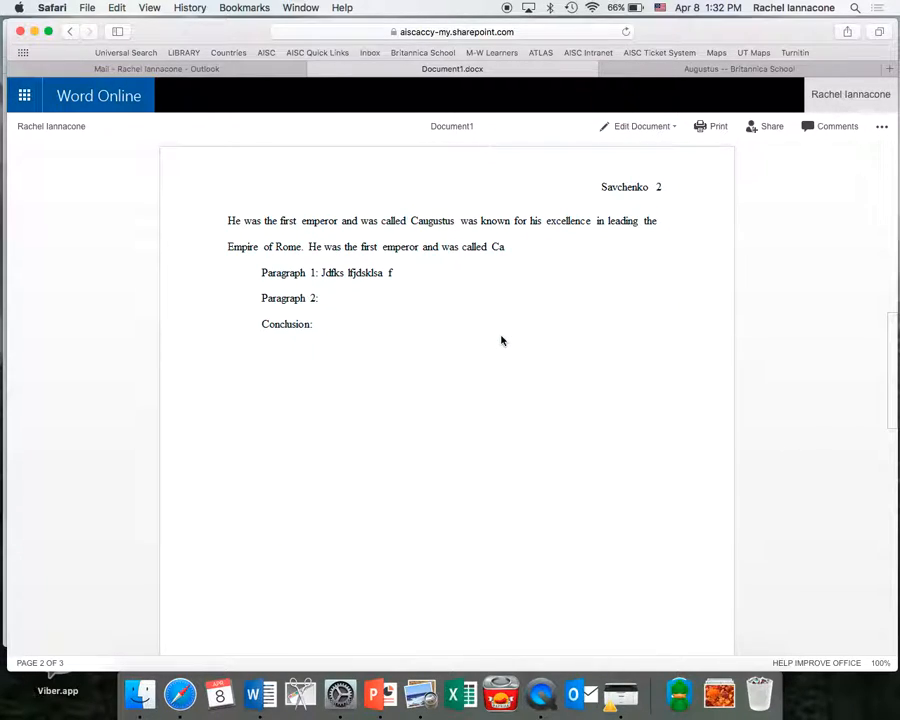
scroll(502, 341, down, 10)
scroll(502, 341, up, 4)
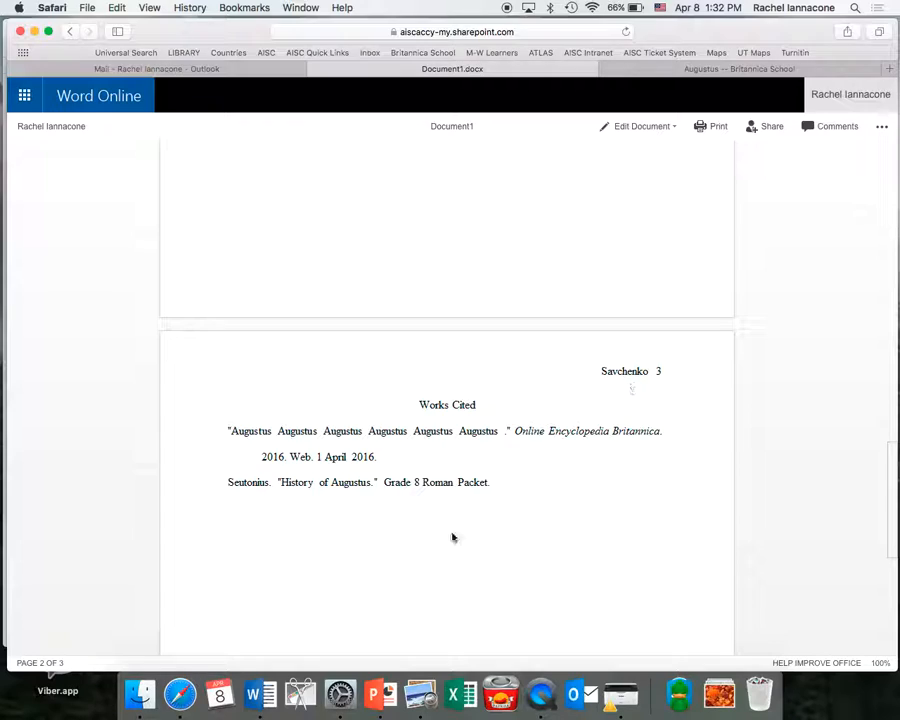
scroll(440, 551, down, 2)
scroll(440, 551, up, 15)
scroll(440, 553, up, 5)
scroll(440, 553, down, 5)
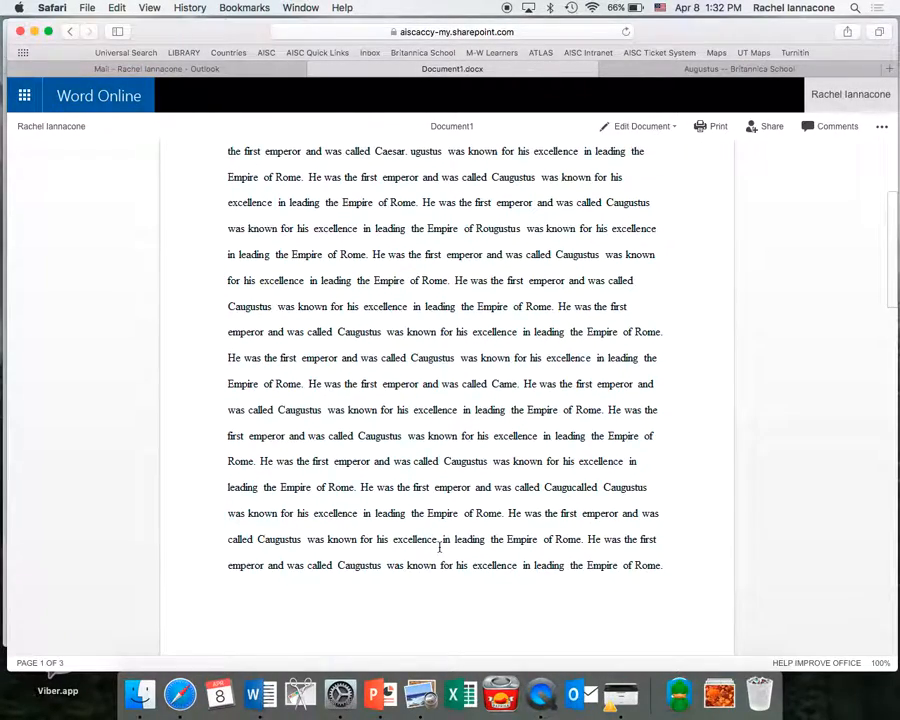
scroll(440, 545, up, 5)
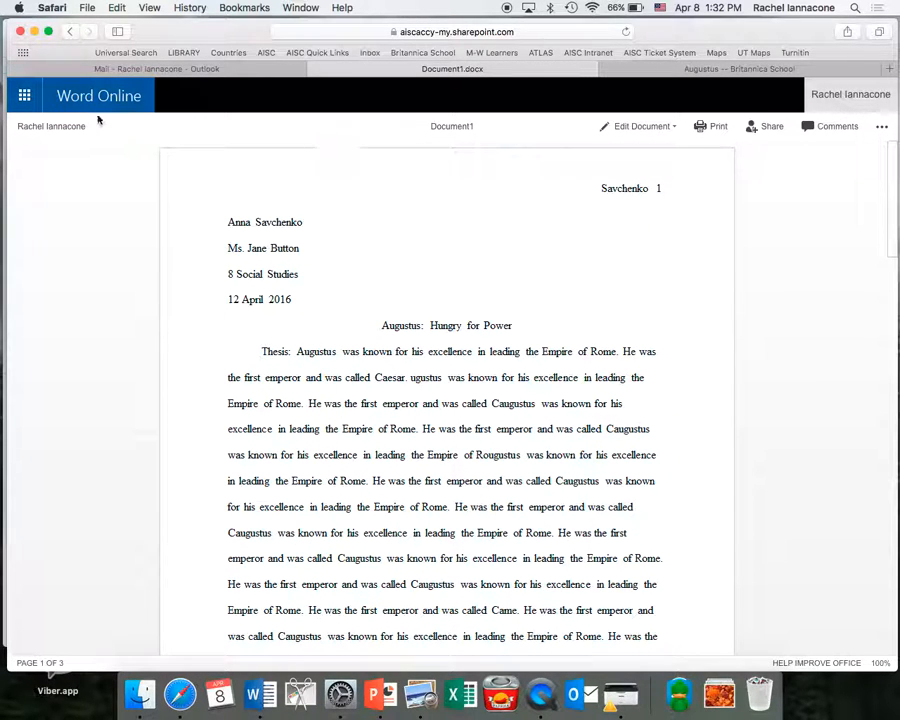
click(640, 126)
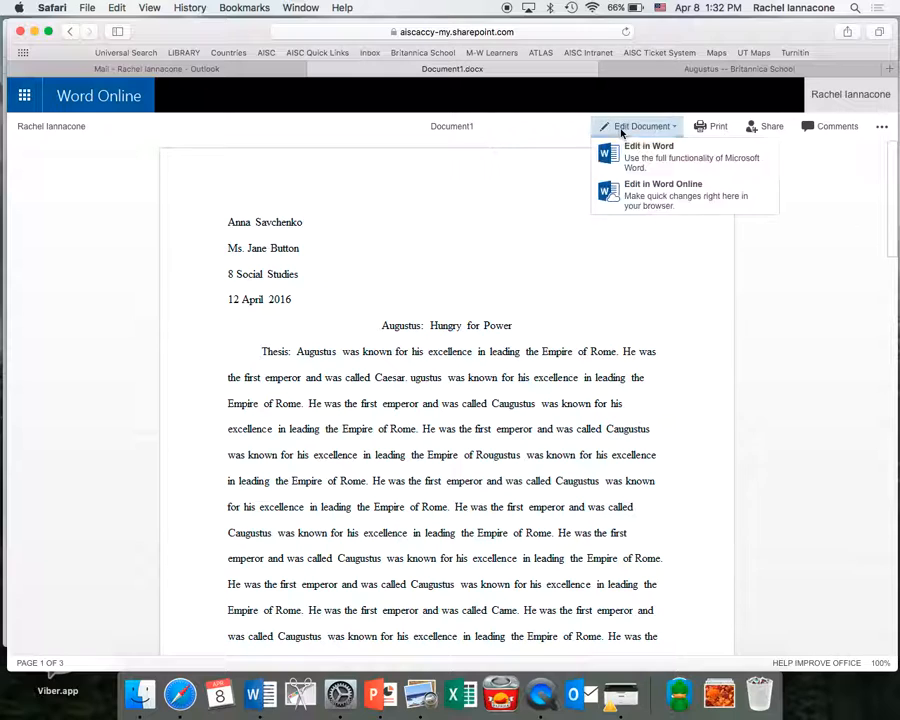
click(629, 201)
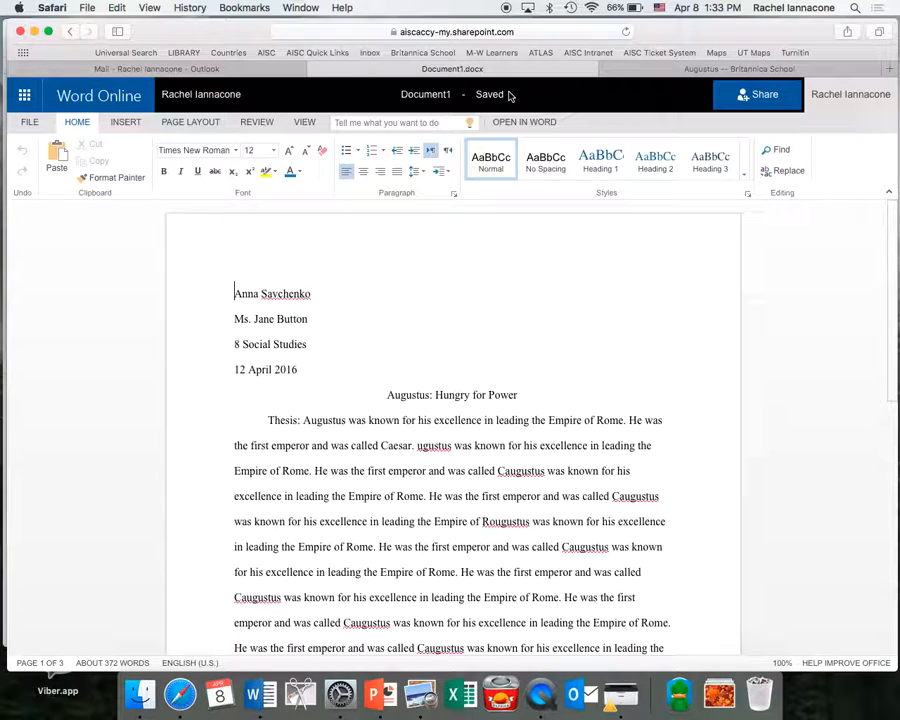
Select Document1.docx in OneDrive Files and start renaming it.
click(25, 95)
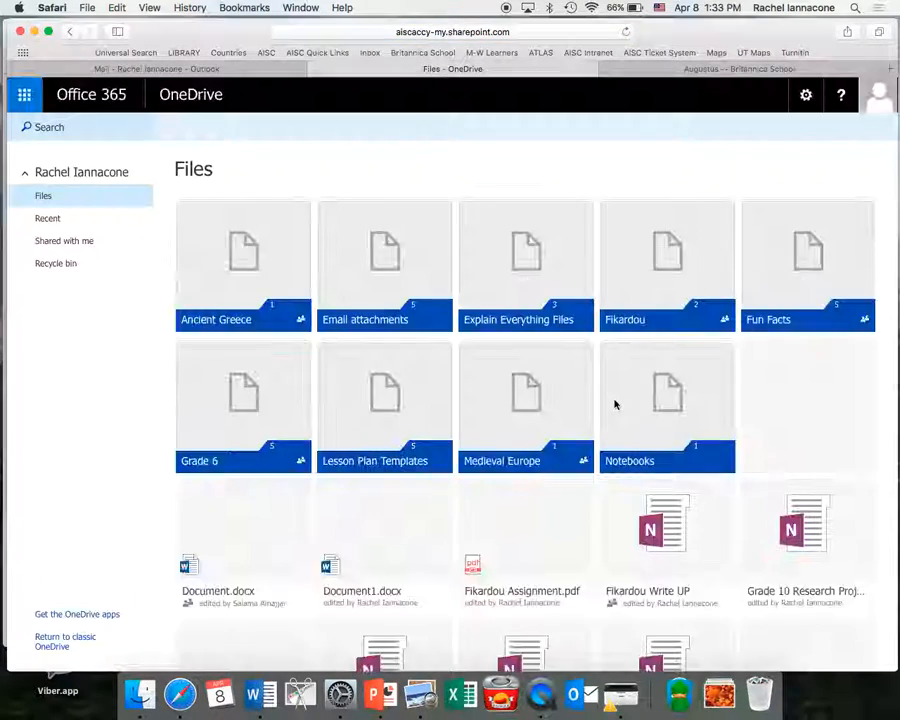
scroll(615, 403, down, 3)
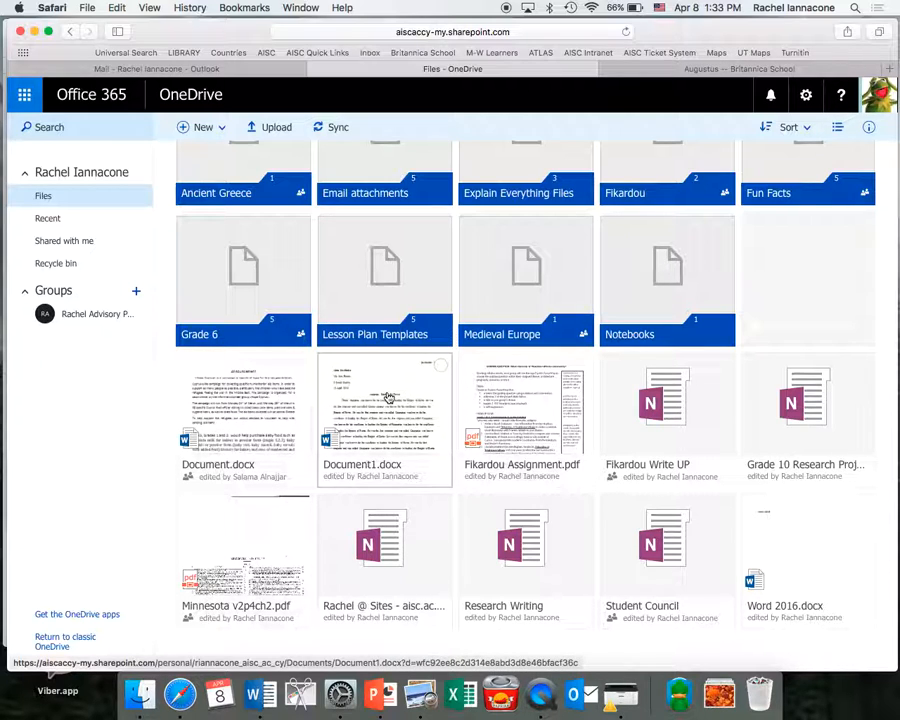
scroll(392, 399, up, 3)
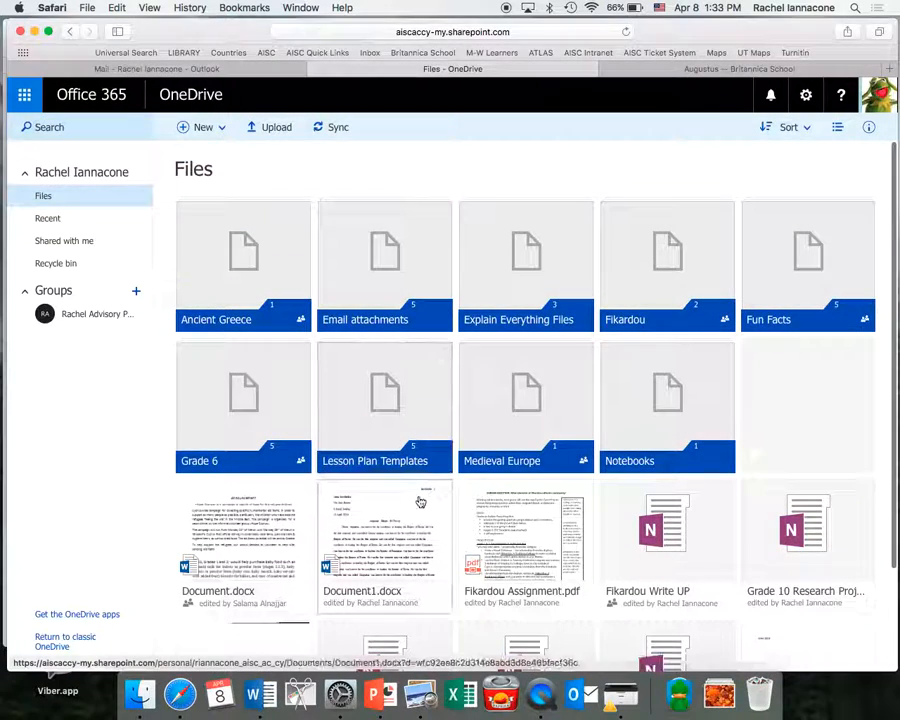
click(440, 494)
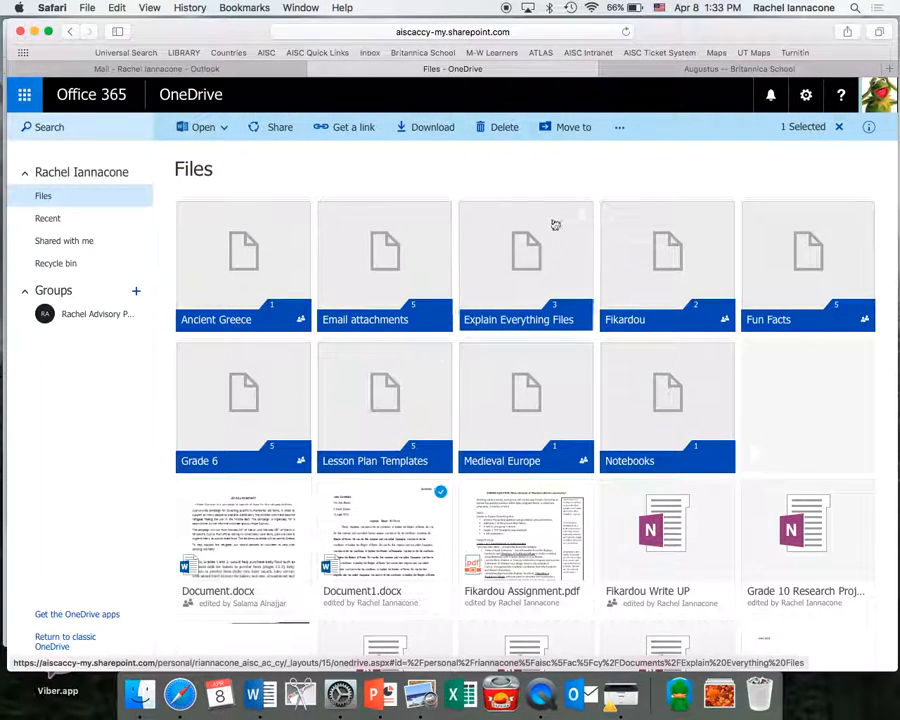
click(618, 130)
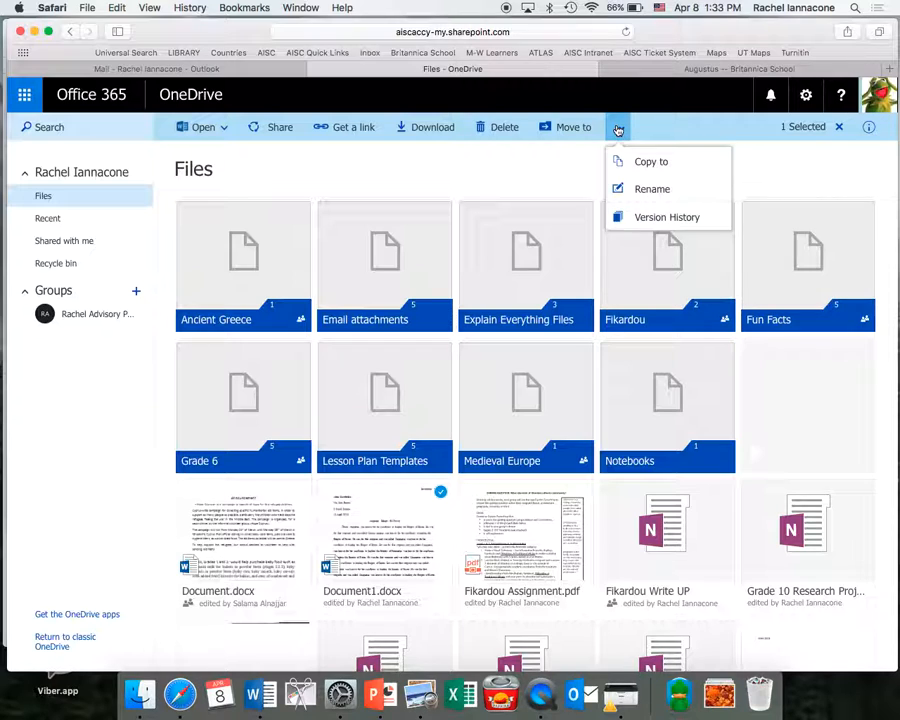
click(618, 187)
Name the file the student's surname plus 'Augustus Essay', fixing the typo, and save.
text(S)
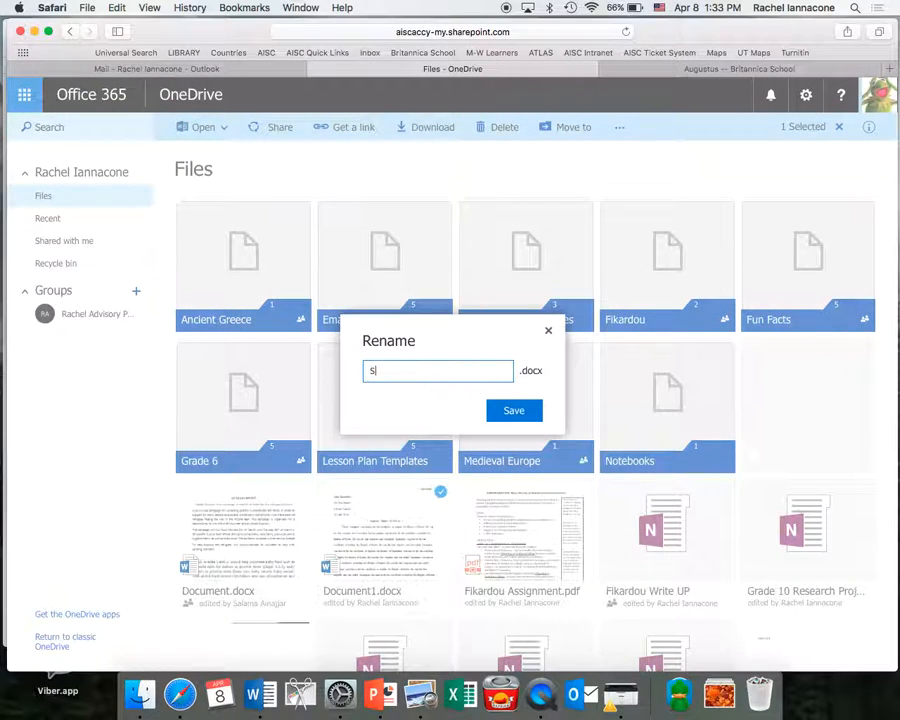
text(avchenko)
text(usuts Essay)
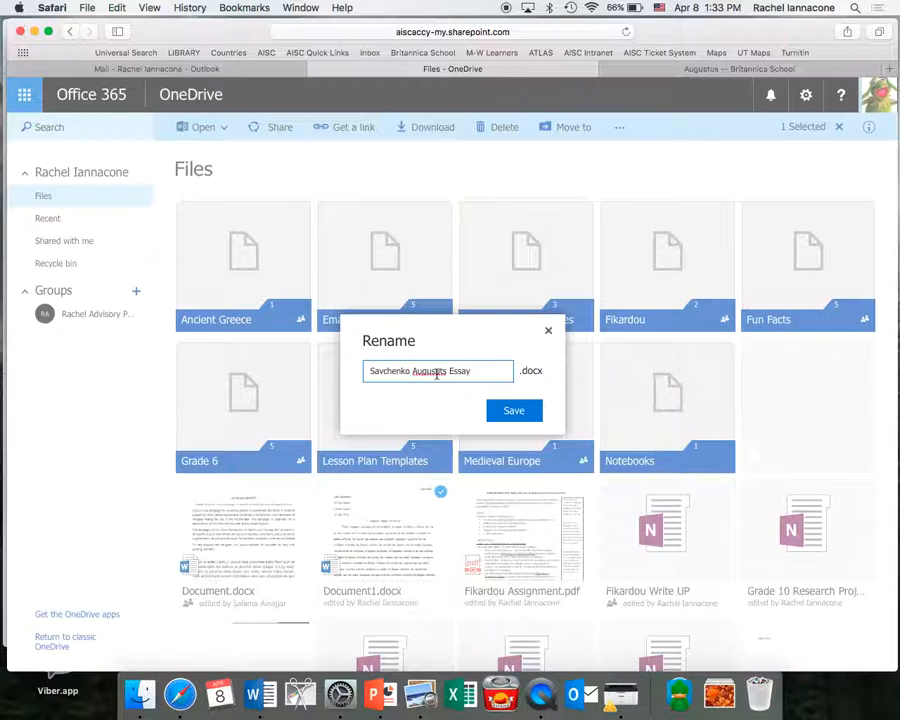
click(435, 372)
key(BackSpace)
key(BackSpace)
key(BackSpace)
text(tus)
click(531, 413)
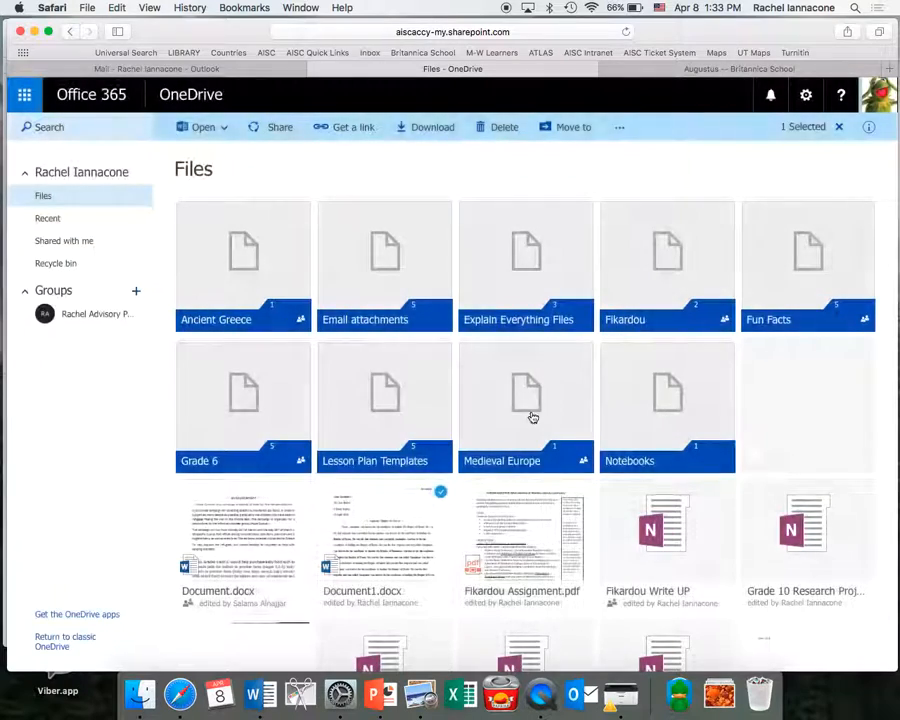
Browse the Shared with me list in OneDrive.
click(64, 242)
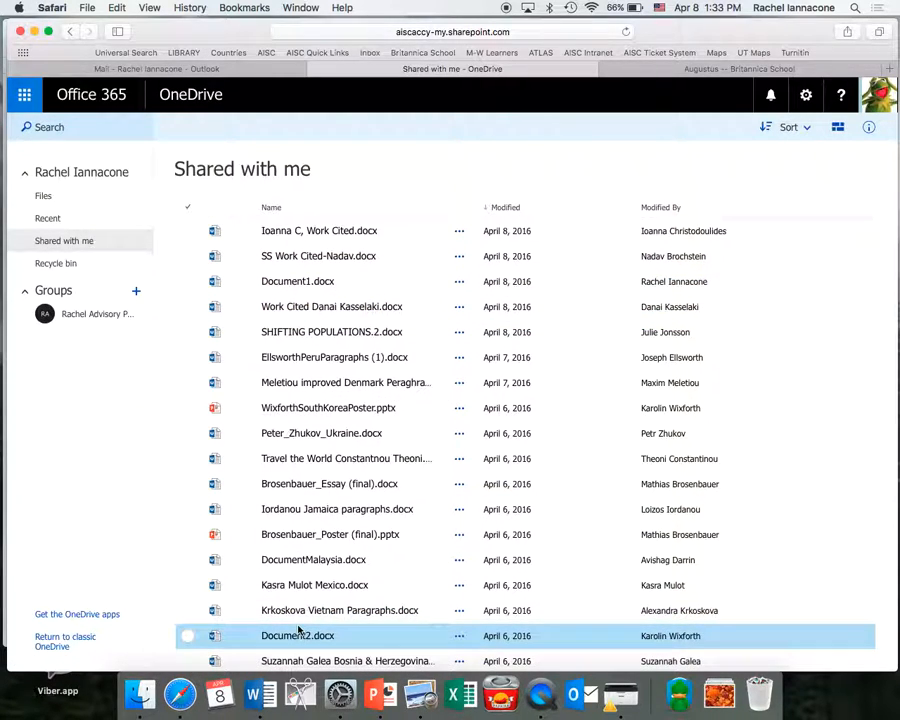
scroll(298, 630, down, 1)
scroll(298, 630, up, 2)
scroll(608, 636, down, 3)
scroll(606, 632, up, 3)
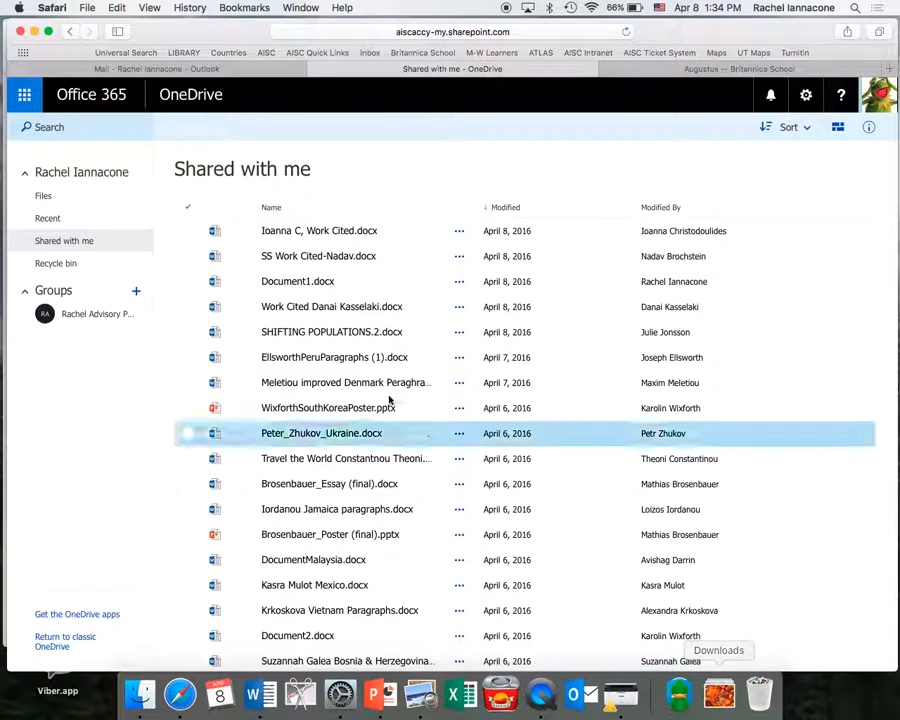
Go back to OneDrive Files and open the Augustus essay document.
click(24, 94)
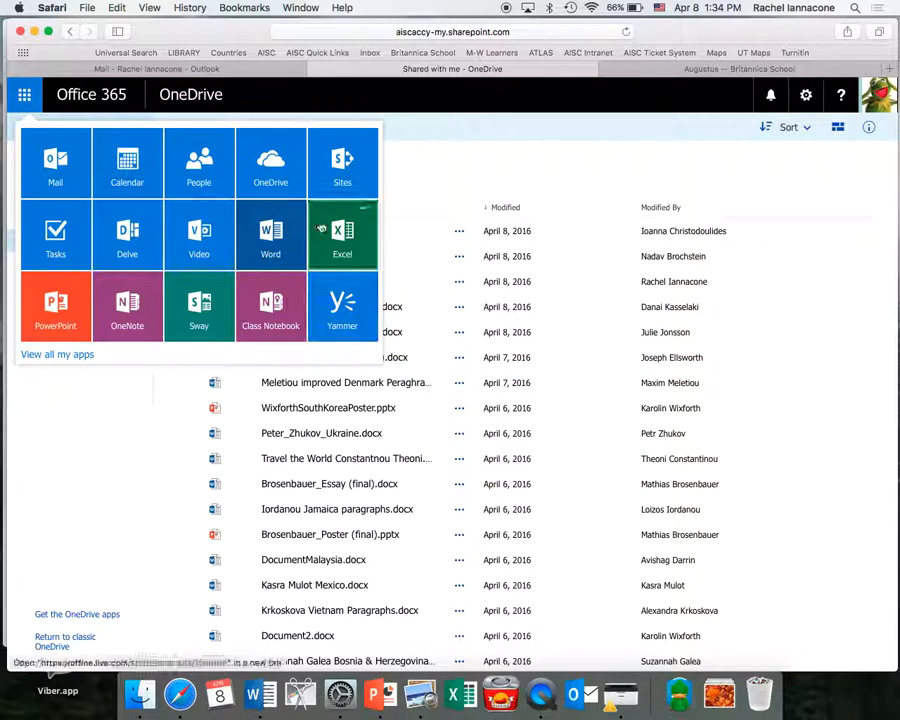
click(272, 152)
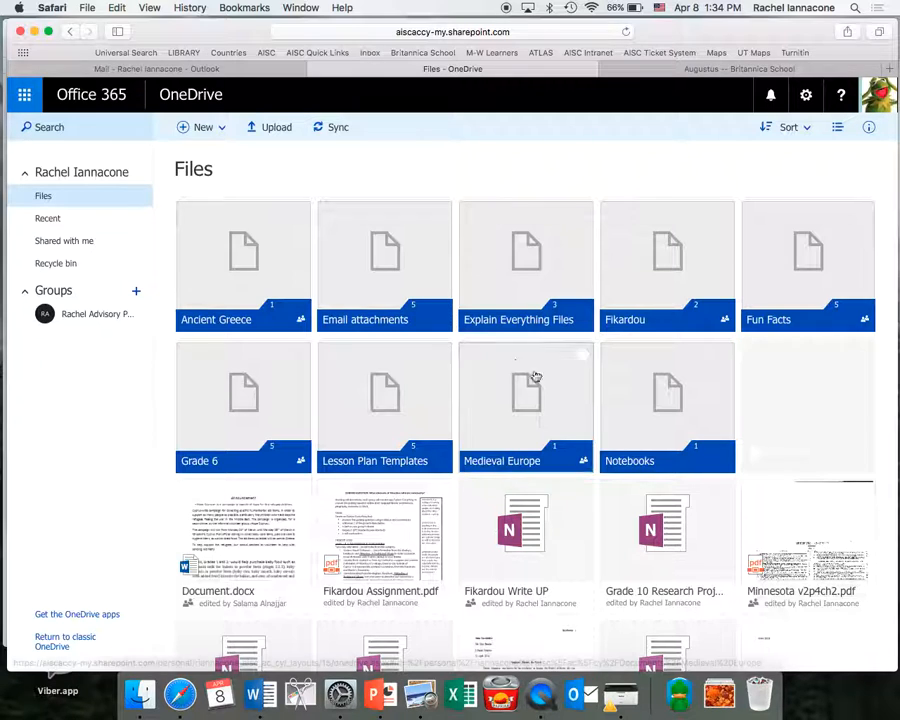
scroll(537, 544, down, 3)
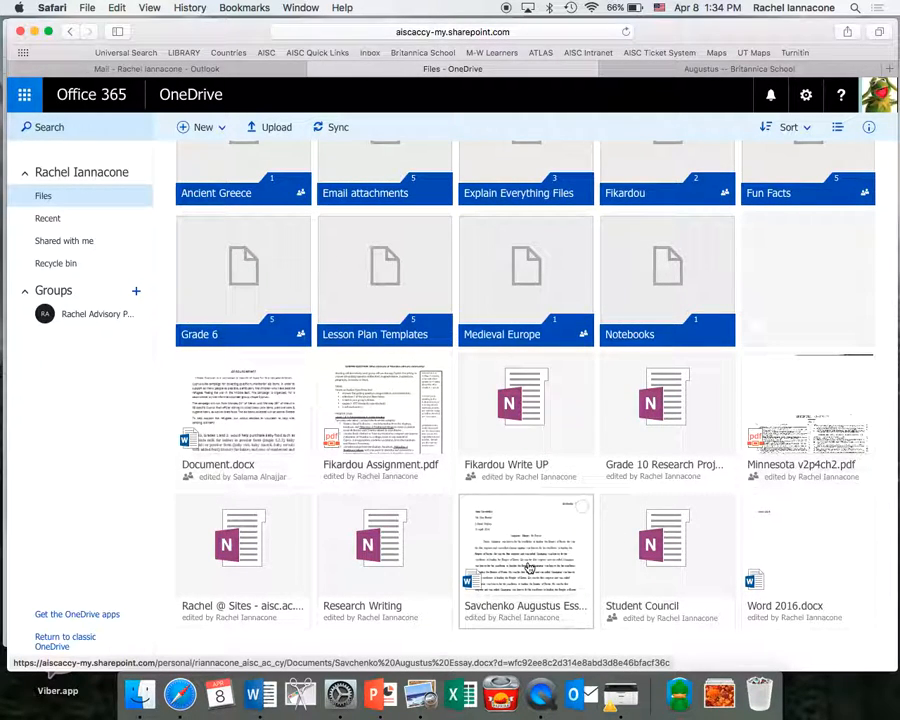
click(527, 564)
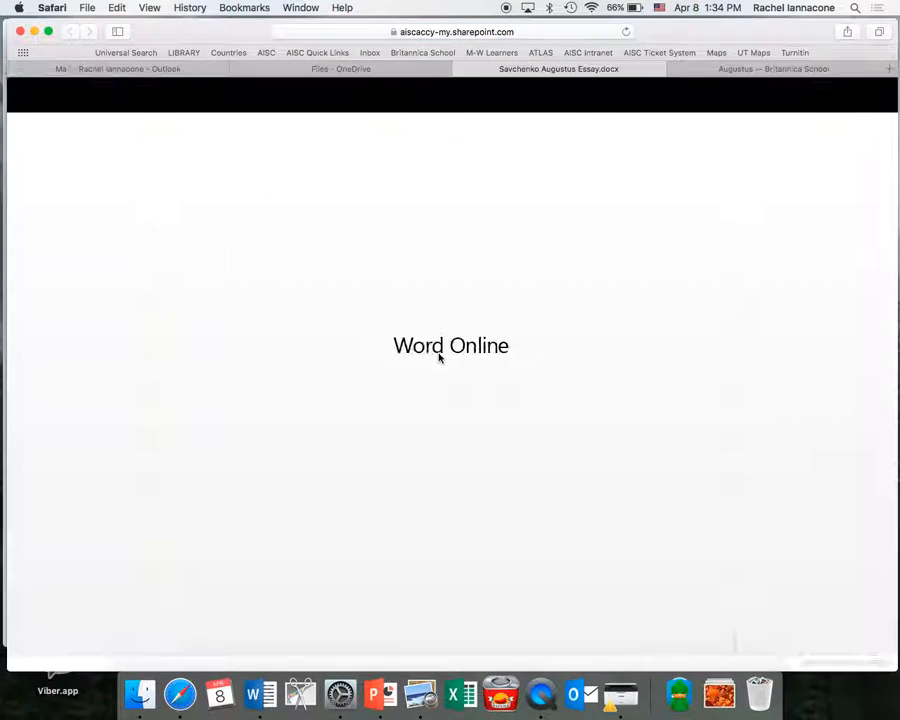
Switch the essay to editing in Word Online.
scroll(438, 358, down, 20)
scroll(438, 358, up, 3)
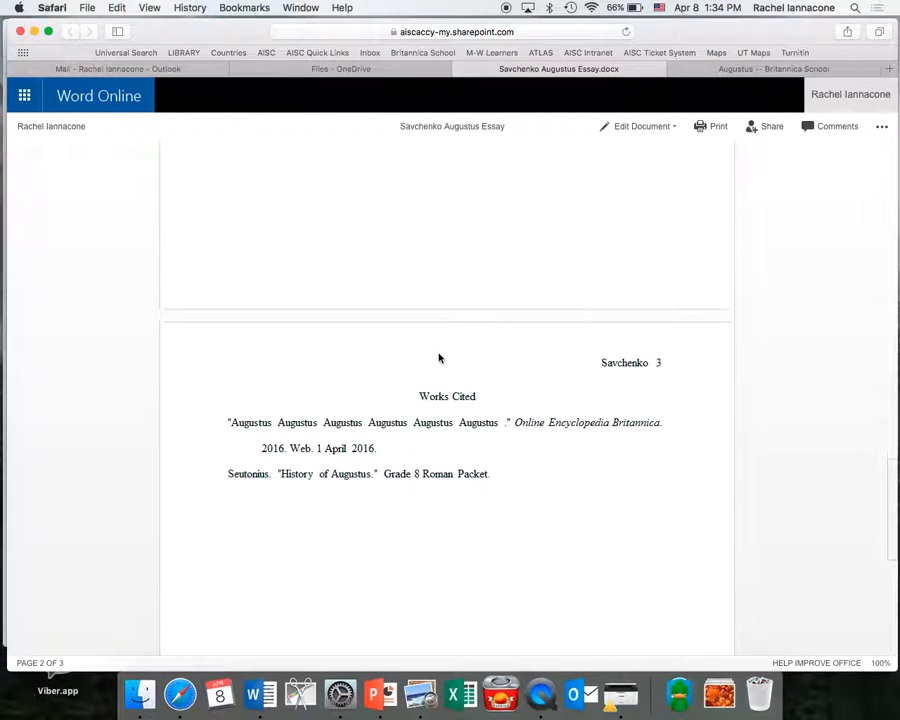
click(661, 131)
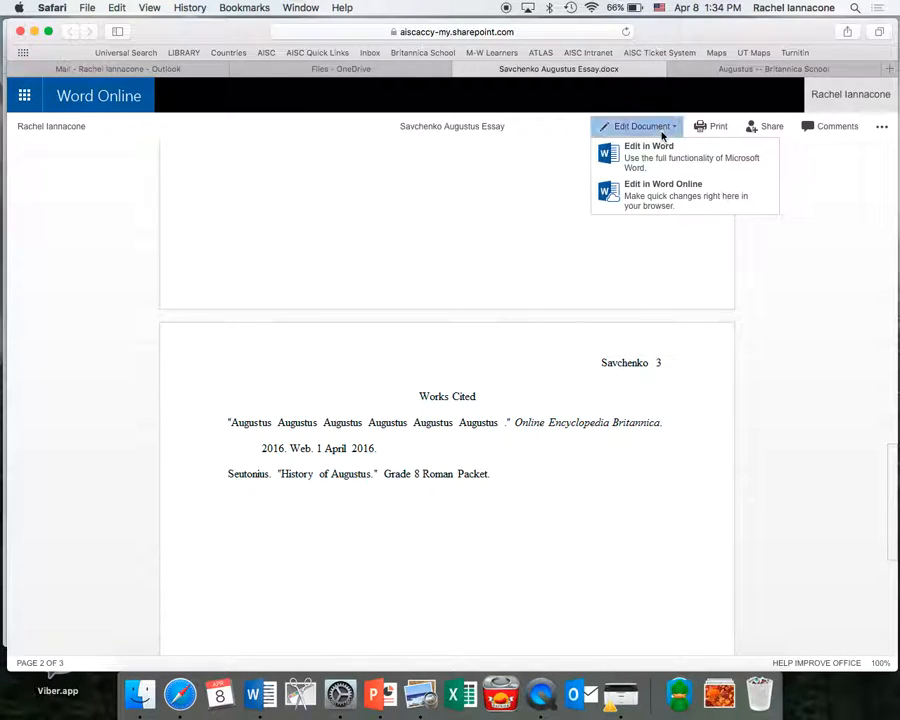
click(661, 190)
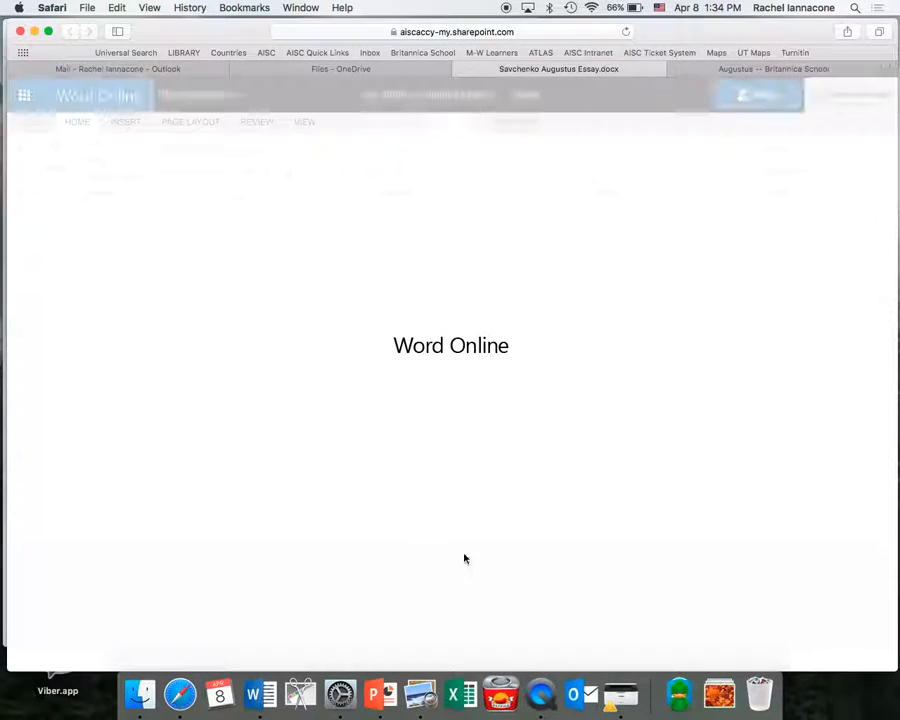
End the Seutonius citation with 'Print. 2 April 2016.'.
click(506, 560)
text(Print.)
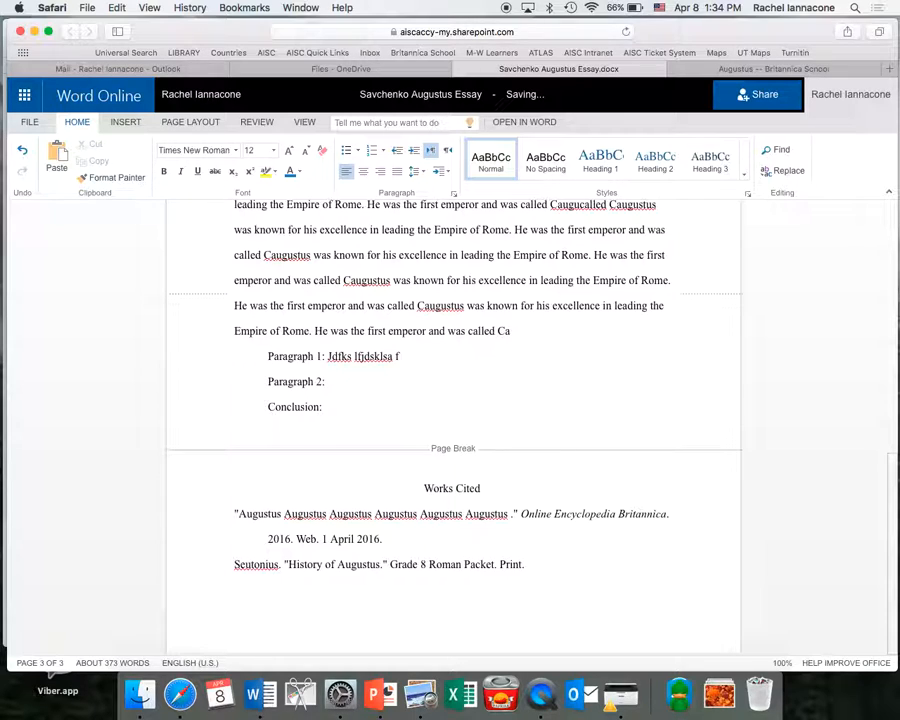
text(2 April 2016.)
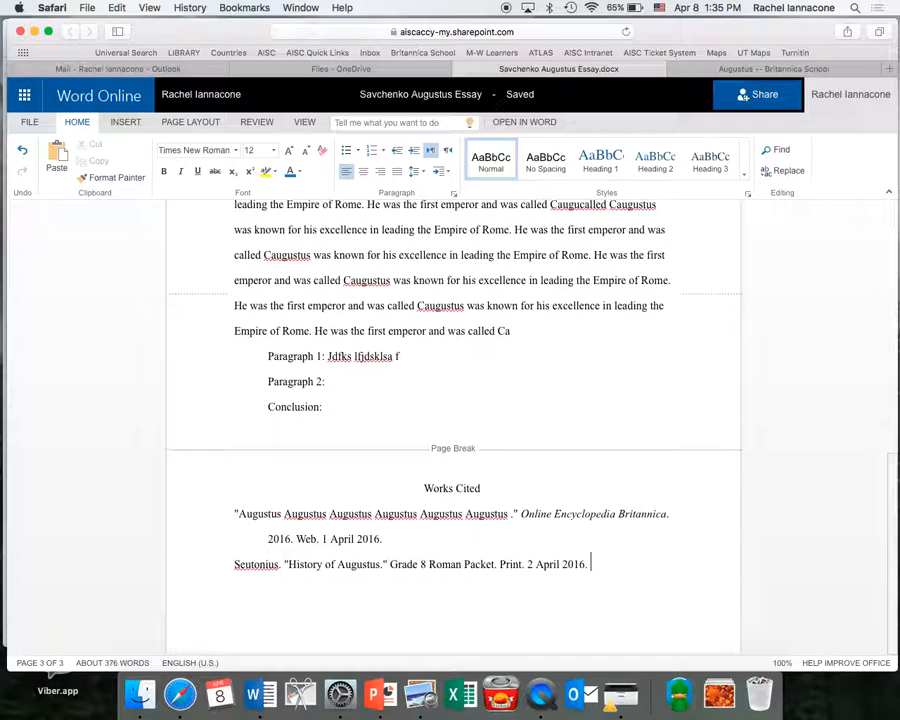
text(.)
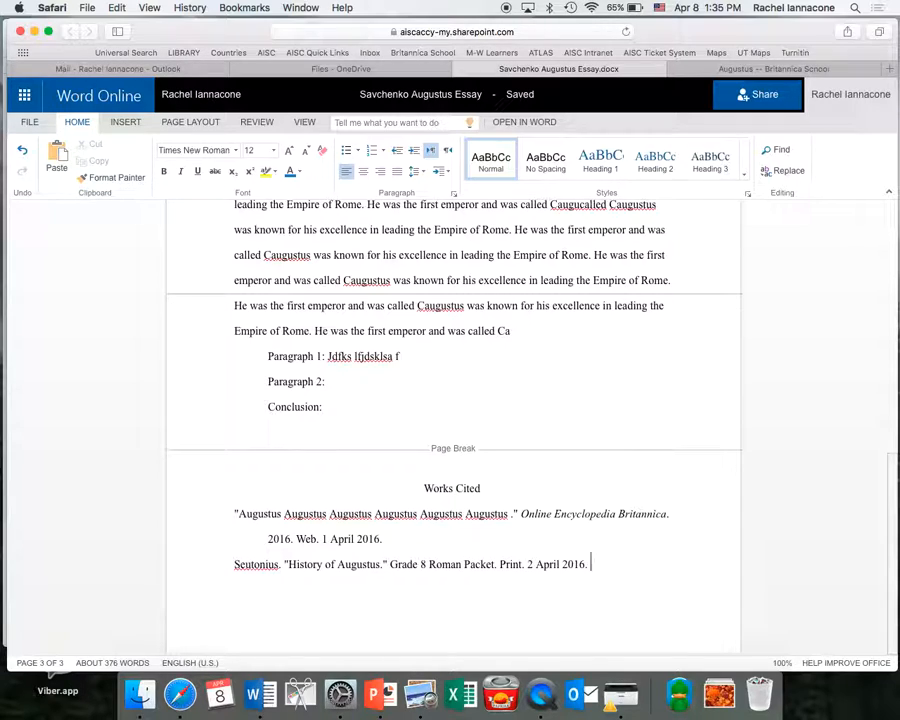
key(BackSpace)
text(. Web.)
scroll(559, 410, up, 3)
scroll(559, 410, up, 5)
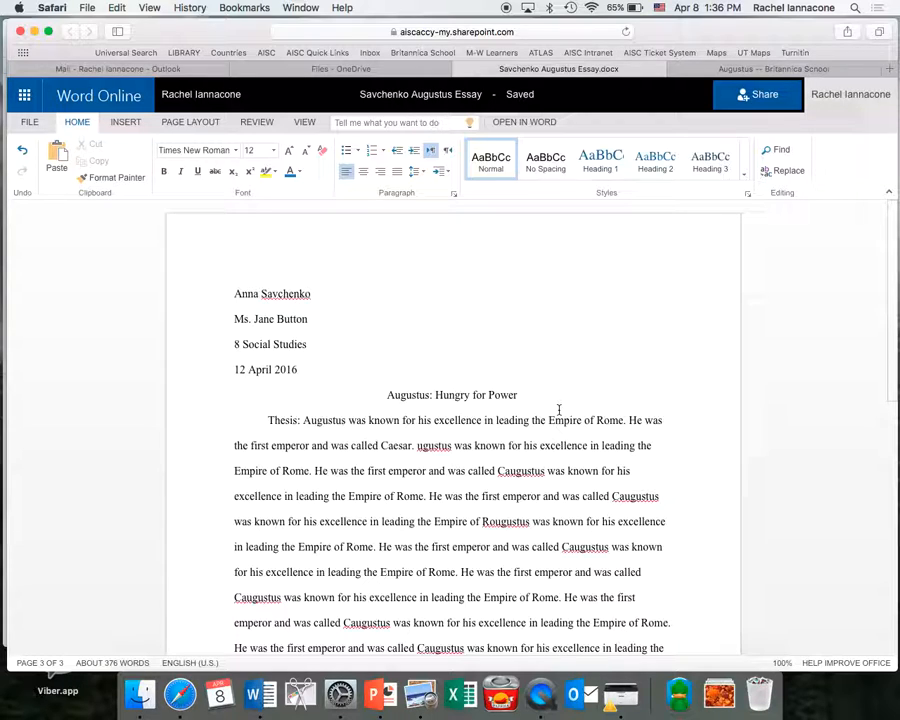
Go to OneDrive Files through the app launcher and select the Augustus essay tile.
click(24, 94)
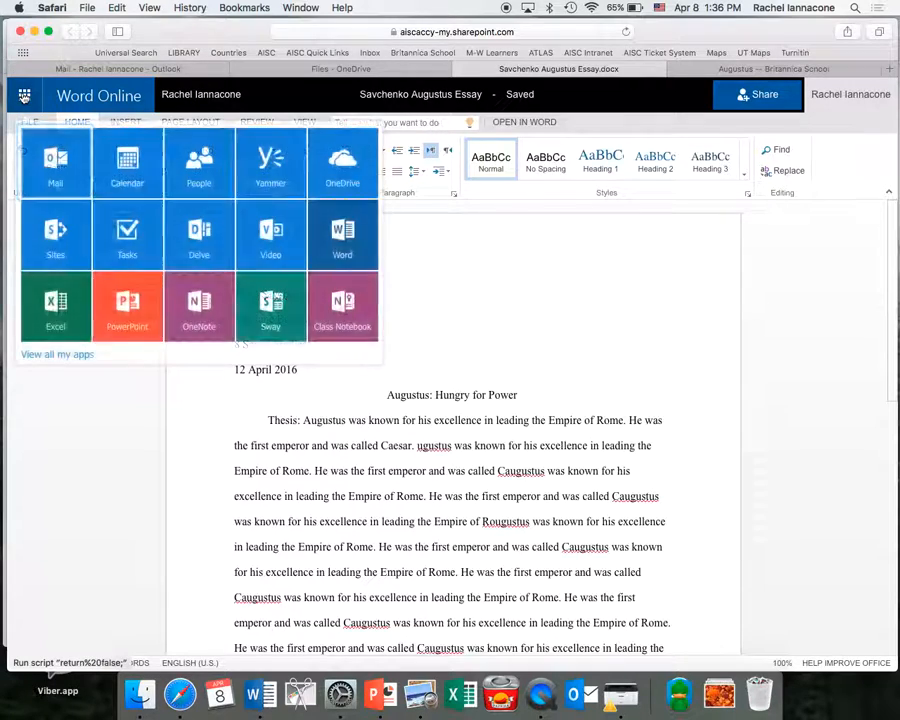
click(341, 168)
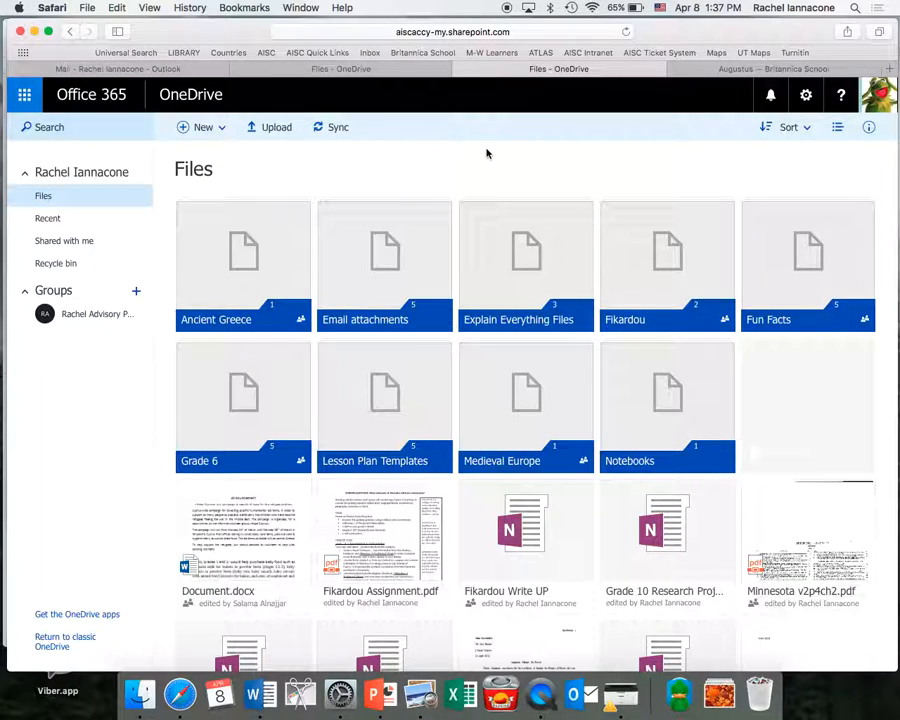
scroll(544, 444, down, 3)
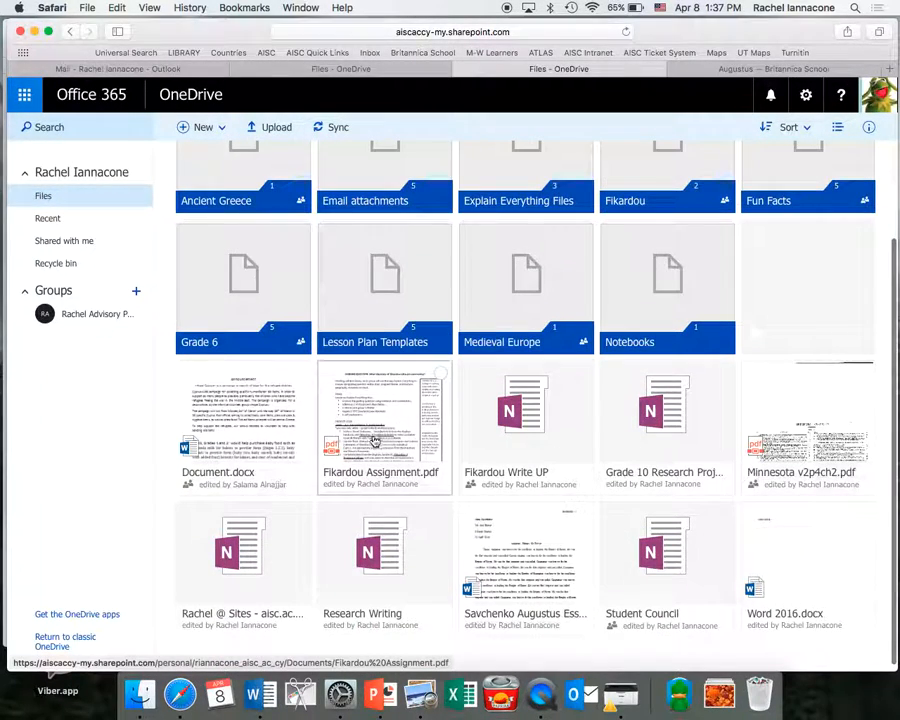
click(580, 507)
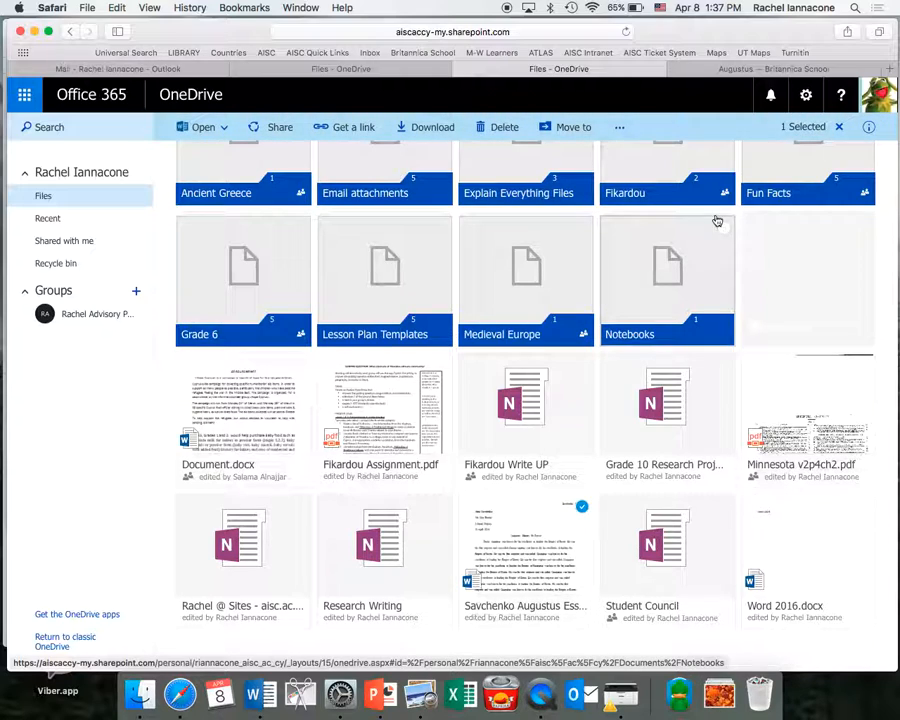
Open sharing for the essay and add the first three students as invitees.
click(280, 127)
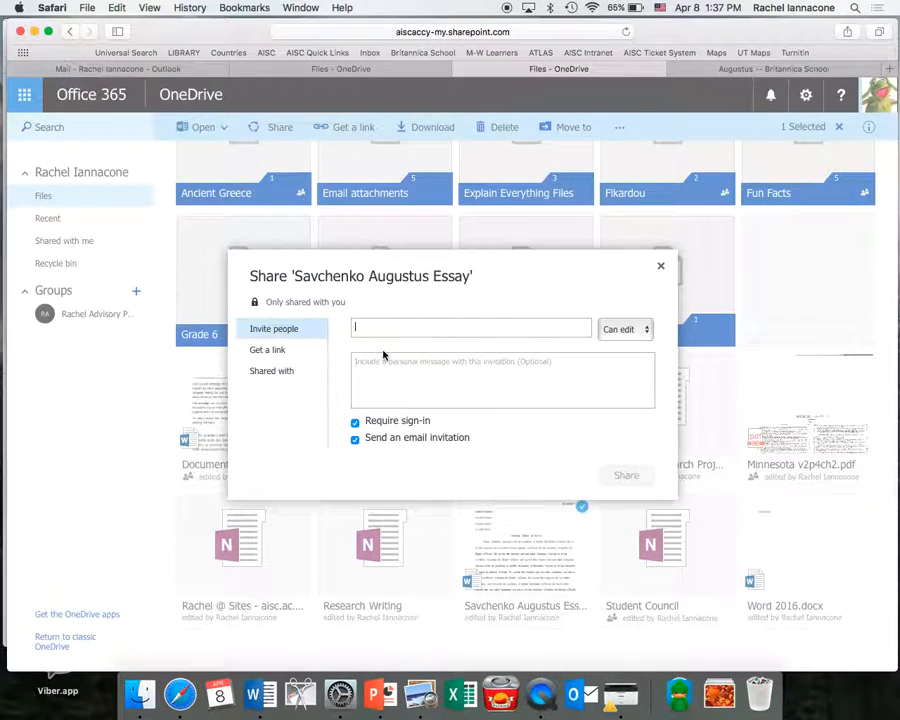
click(369, 327)
text(sor)
key(BackSpace)
text(tiris)
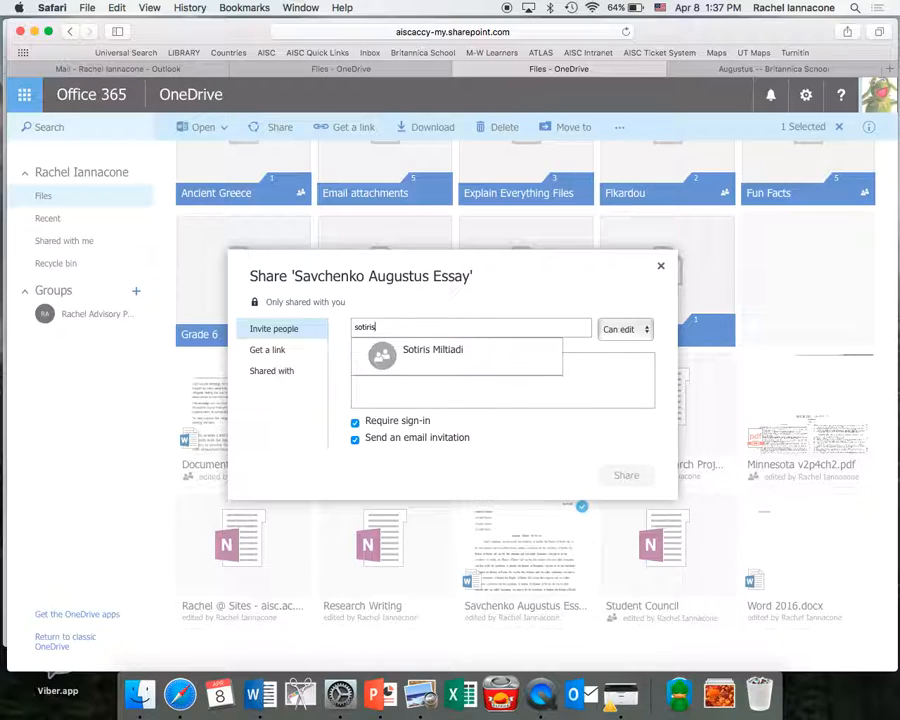
click(422, 355)
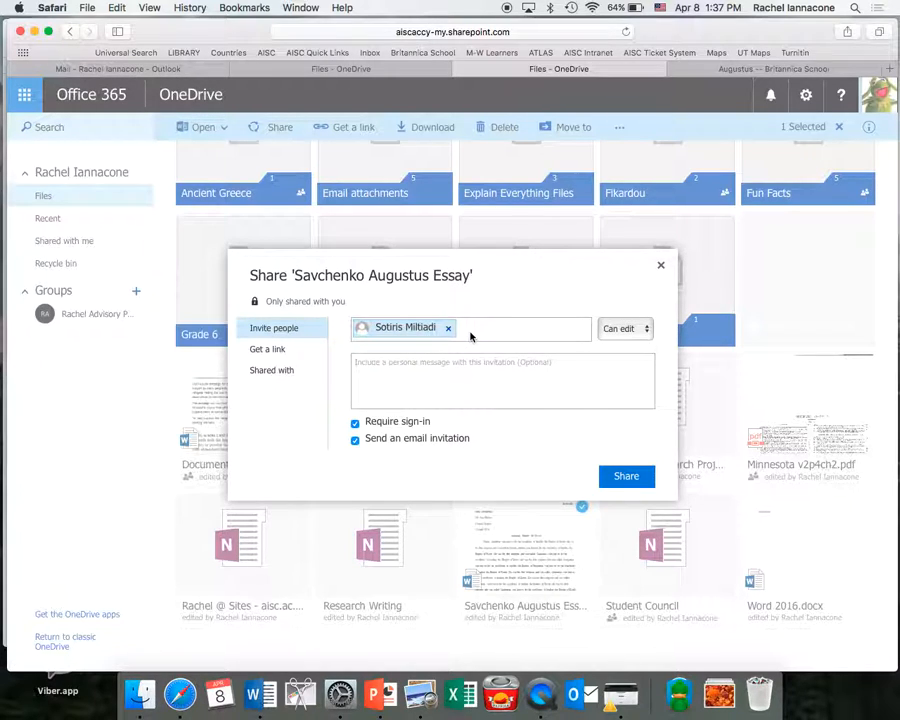
text(adi Ale)
text(s)
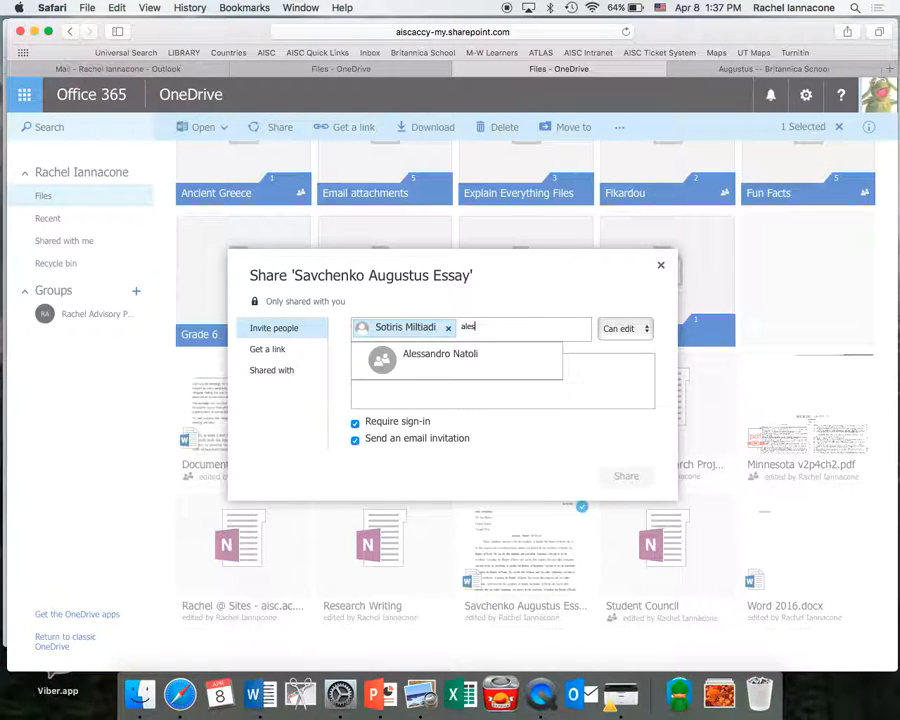
click(492, 361)
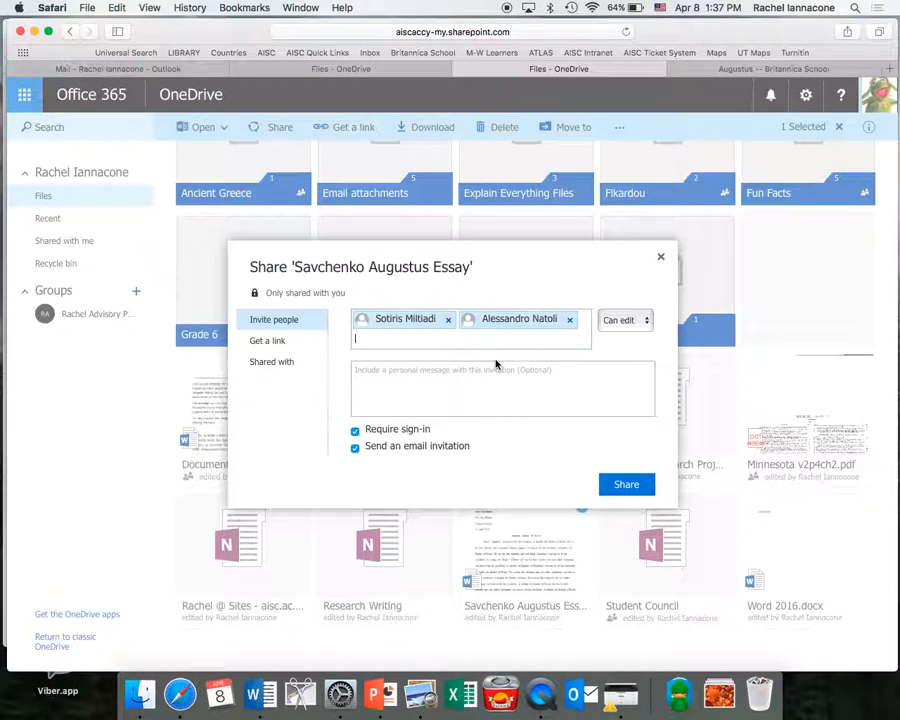
text(maria k)
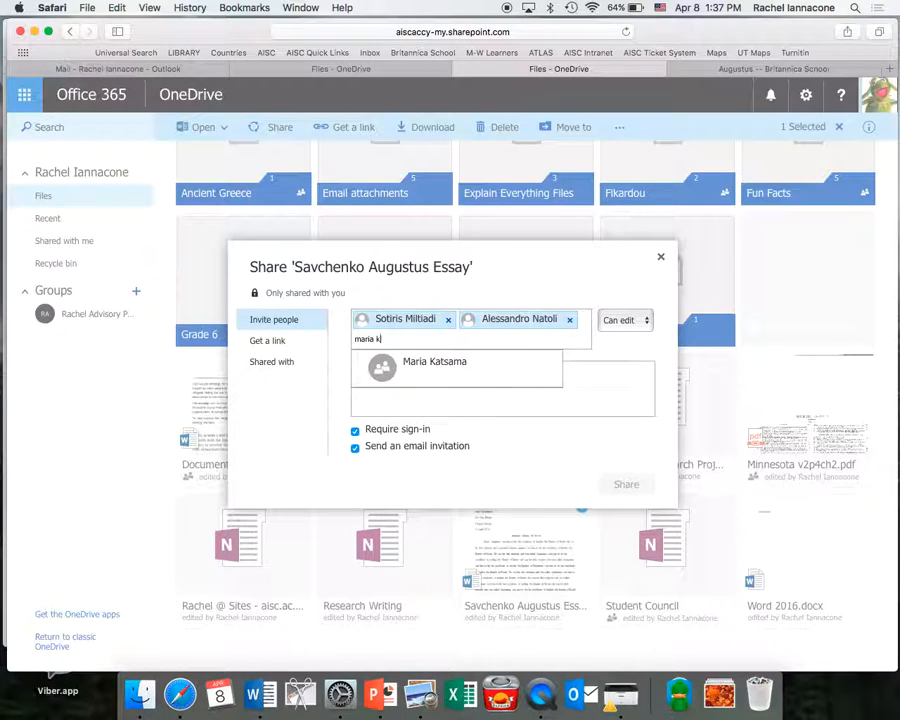
click(500, 367)
Add four more students from the suggestions and begin typing another name.
text(salam)
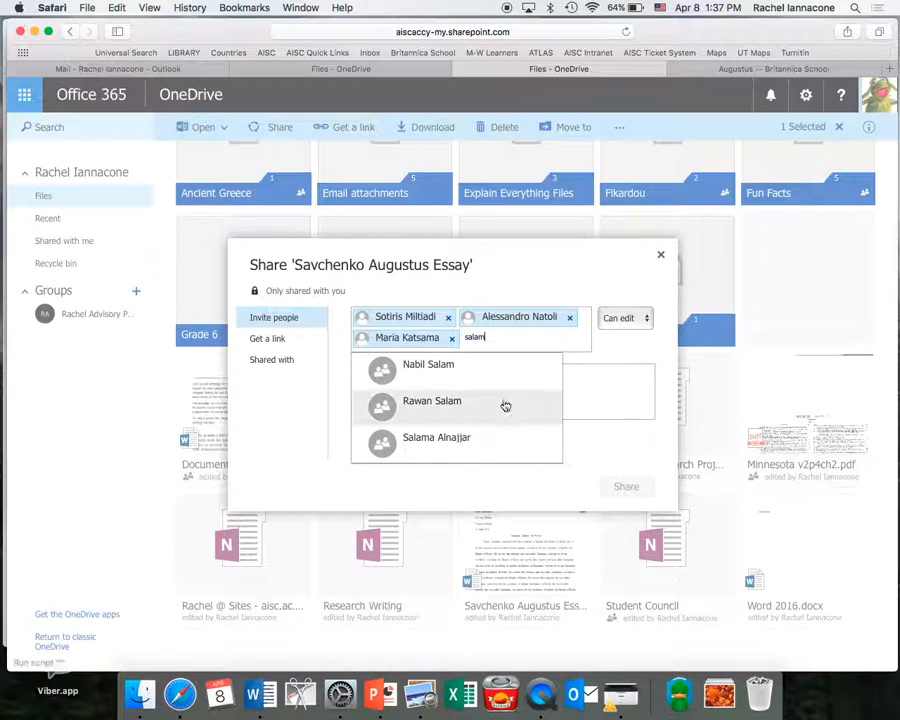
click(476, 445)
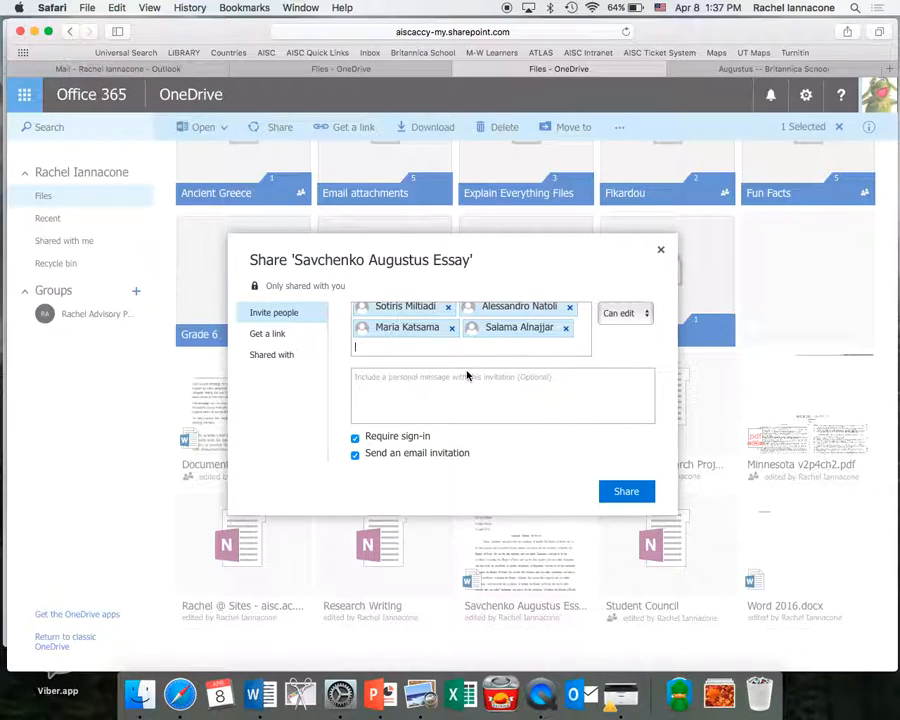
text(anast)
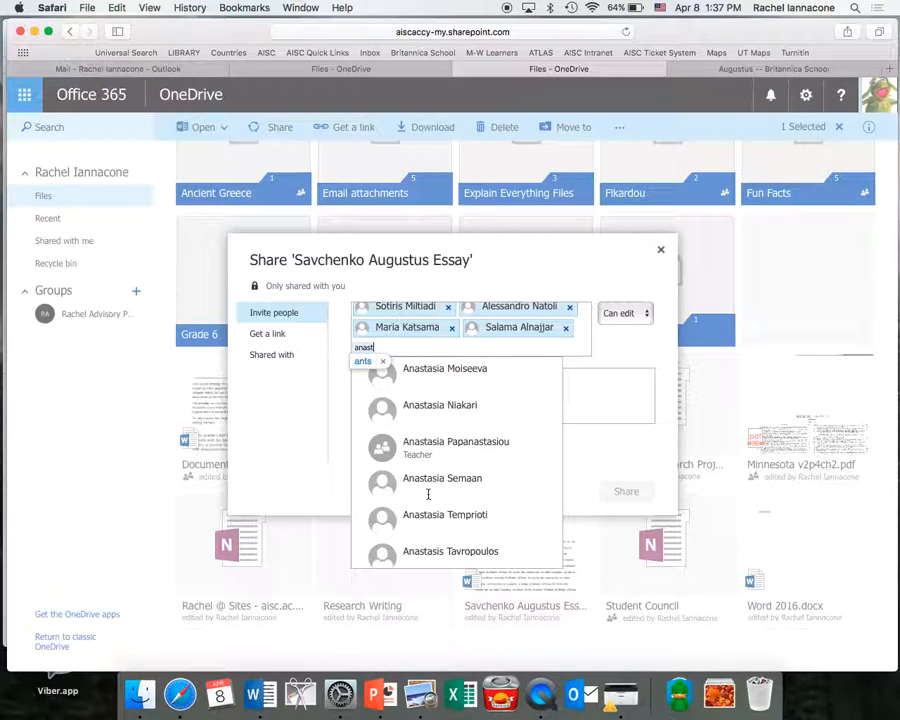
click(418, 549)
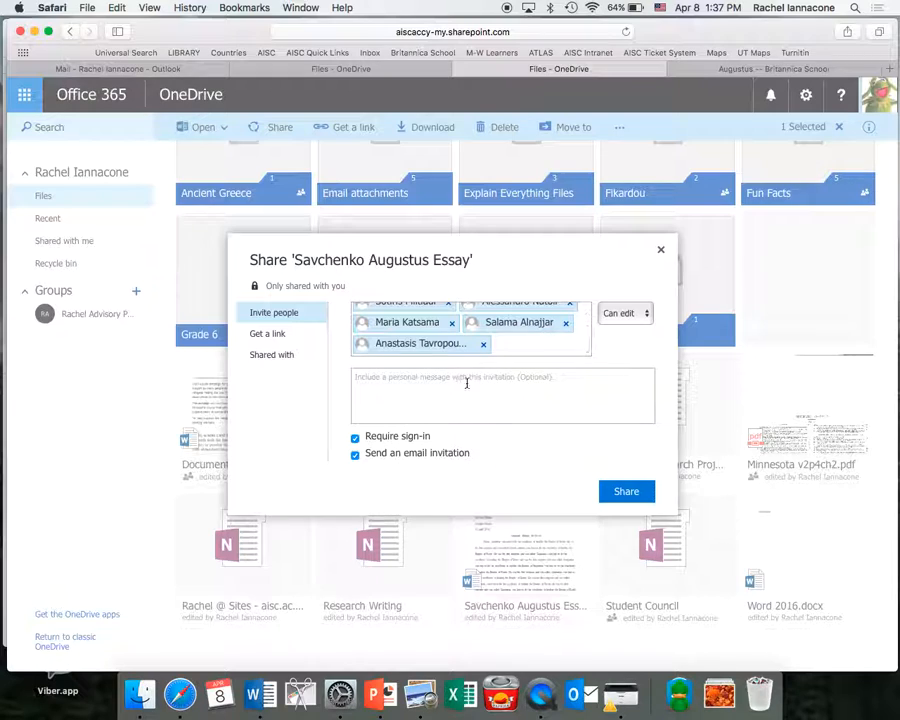
text(mai)
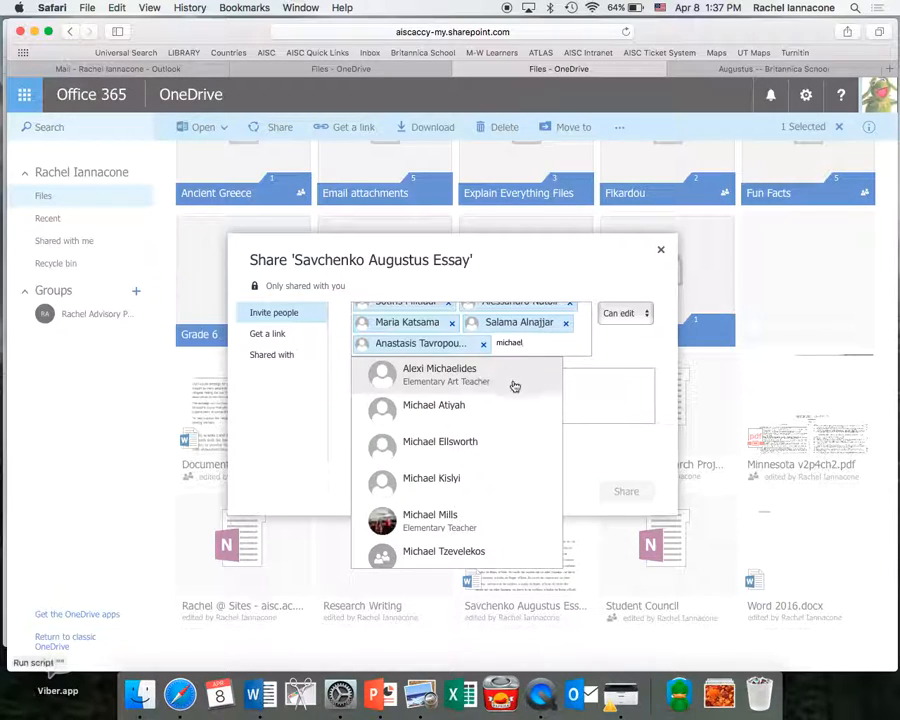
click(462, 440)
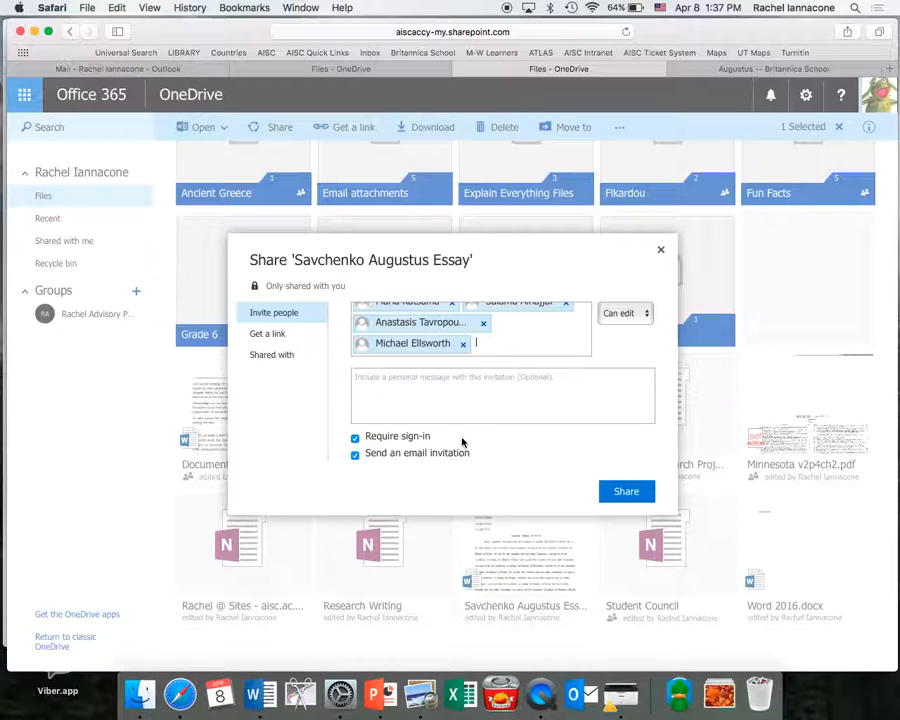
text(anna s)
text(d)
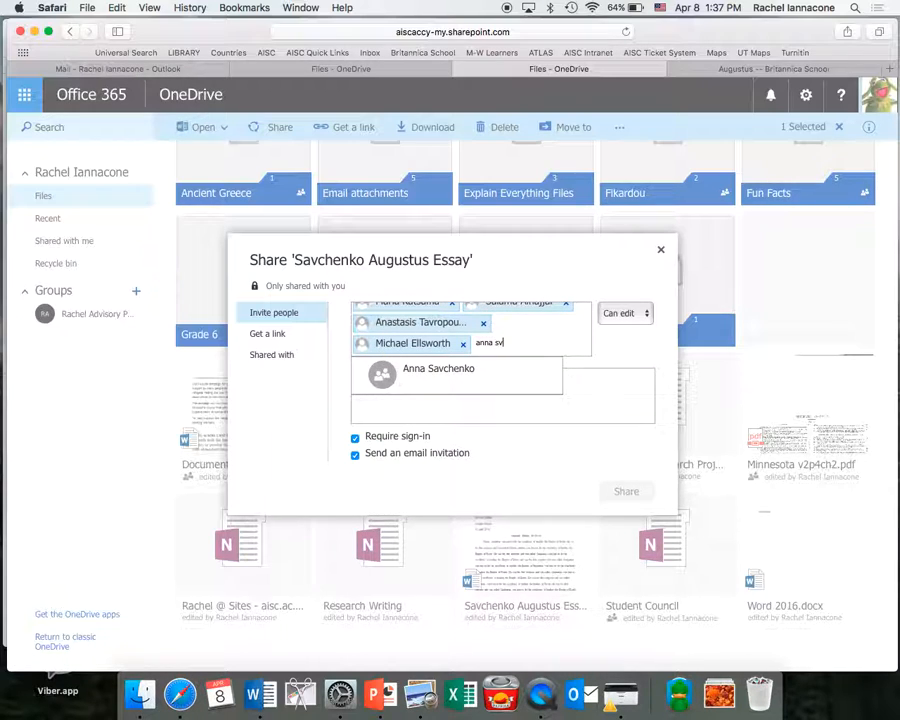
key(BackSpace)
text(a)
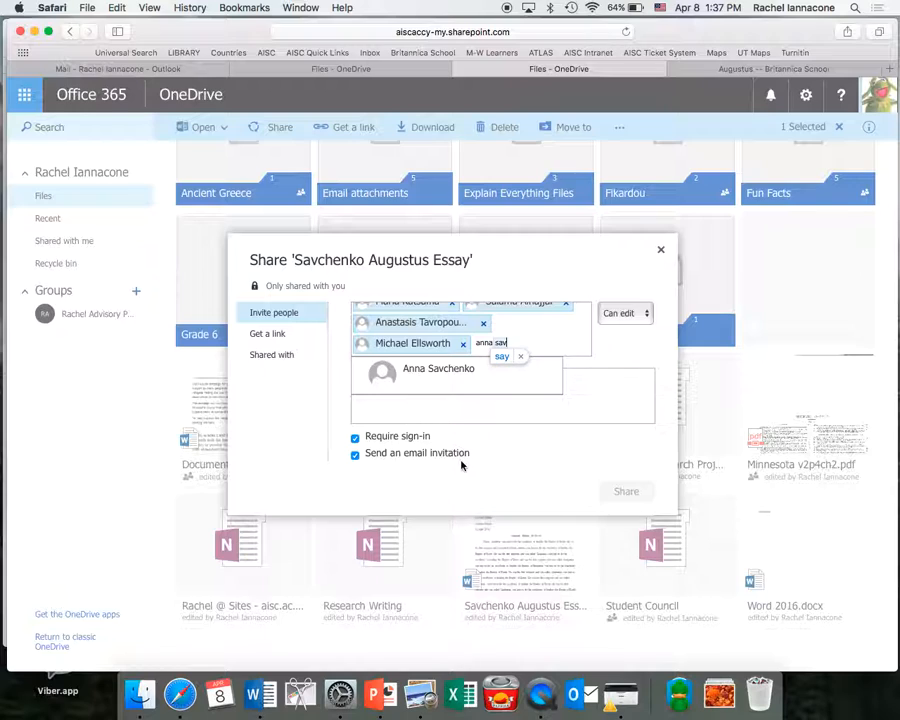
click(470, 372)
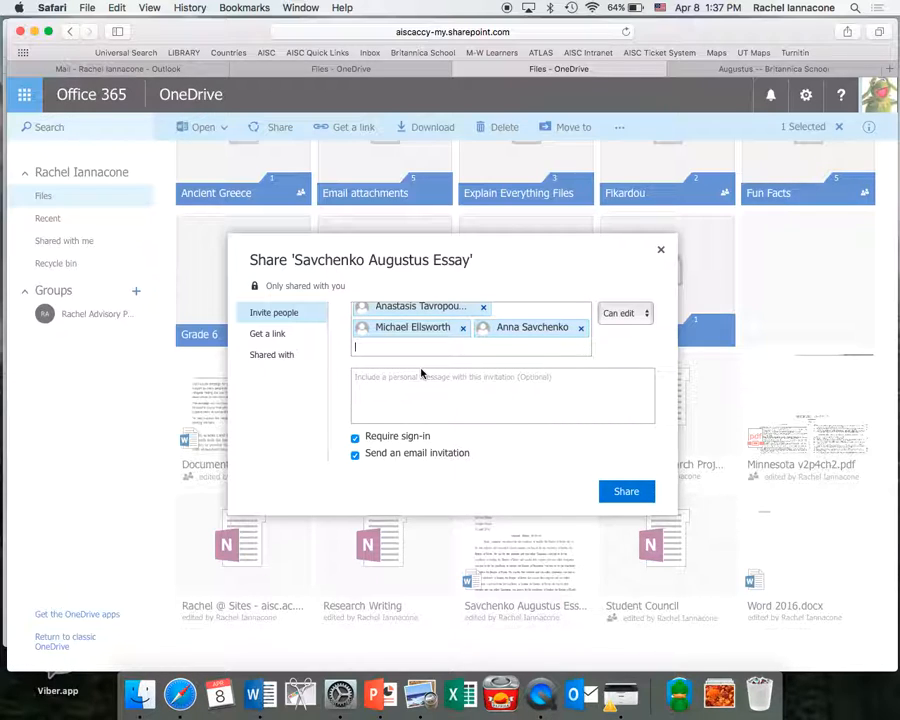
text(mesh)
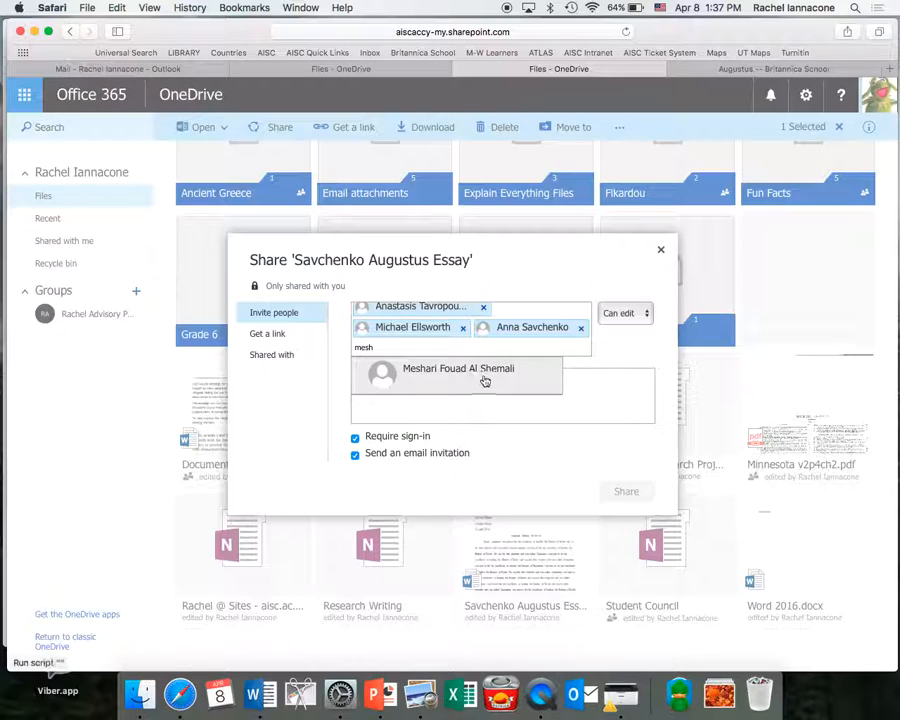
Add two more students to the invitation by name search and remove one student added by mistake.
click(483, 377)
text(a)
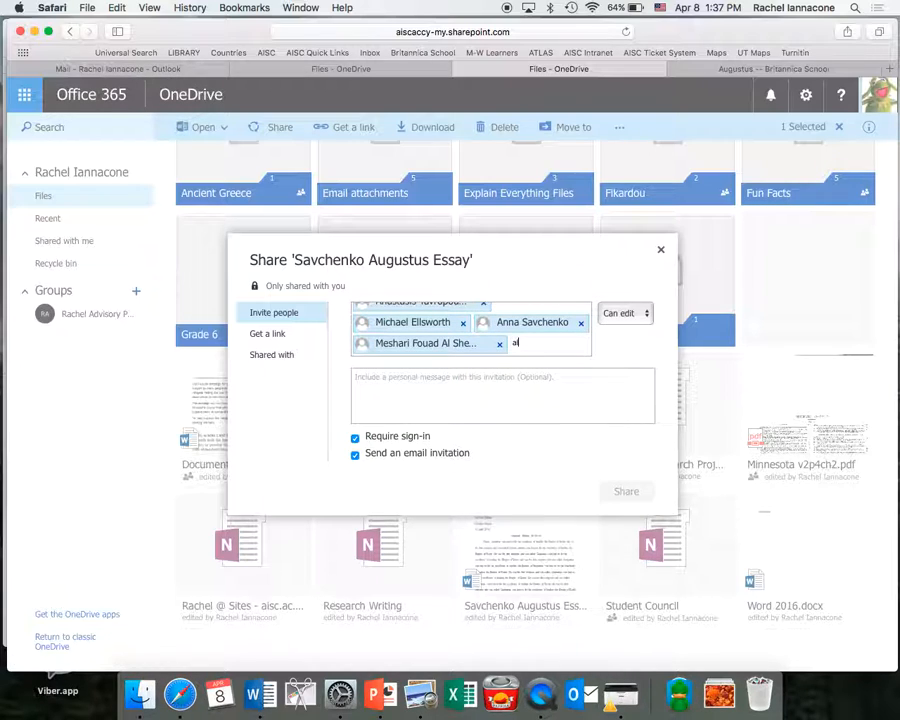
text(lina)
click(494, 383)
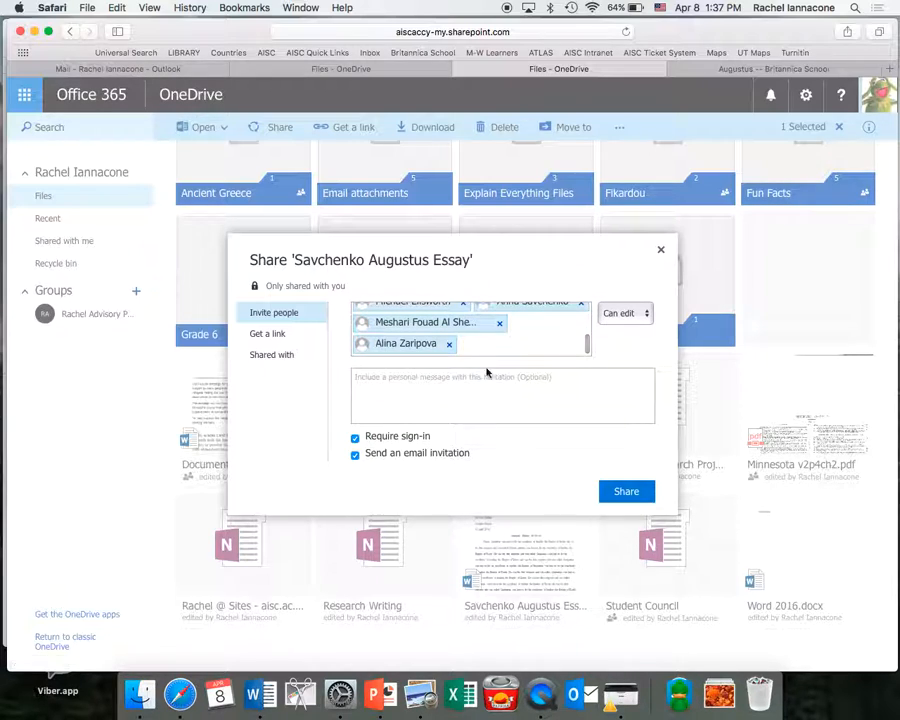
text(aida)
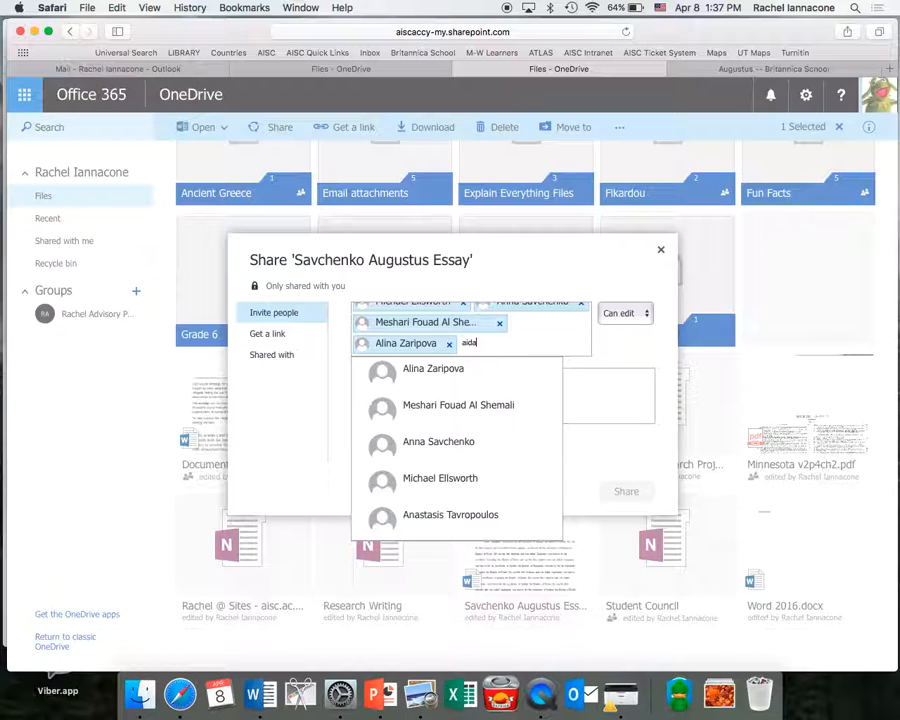
key(Escape)
key(BackSpace)
key(BackSpace)
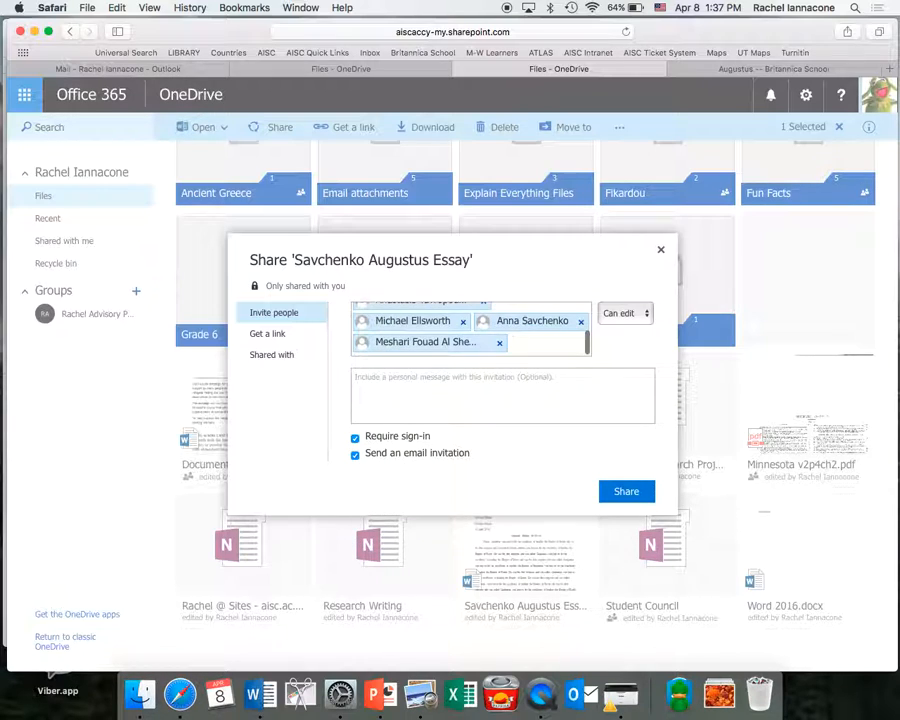
text(alin)
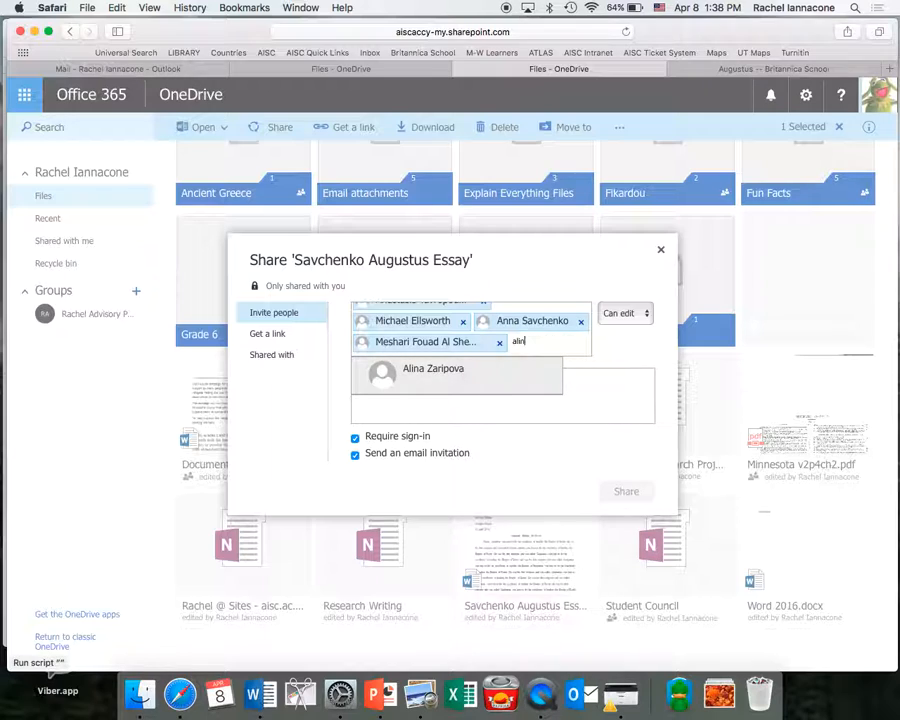
key(BackSpace)
key(BackSpace)
key(BackSpace)
key(BackSpace)
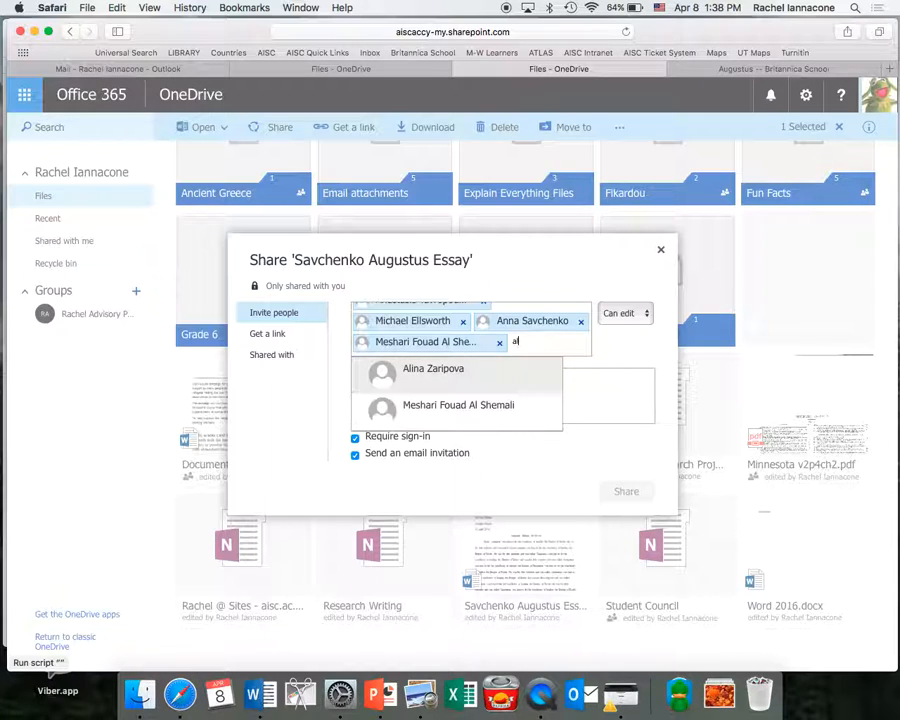
Invite five more students from the name suggestions, then begin the personal message with 'This'.
text(phae)
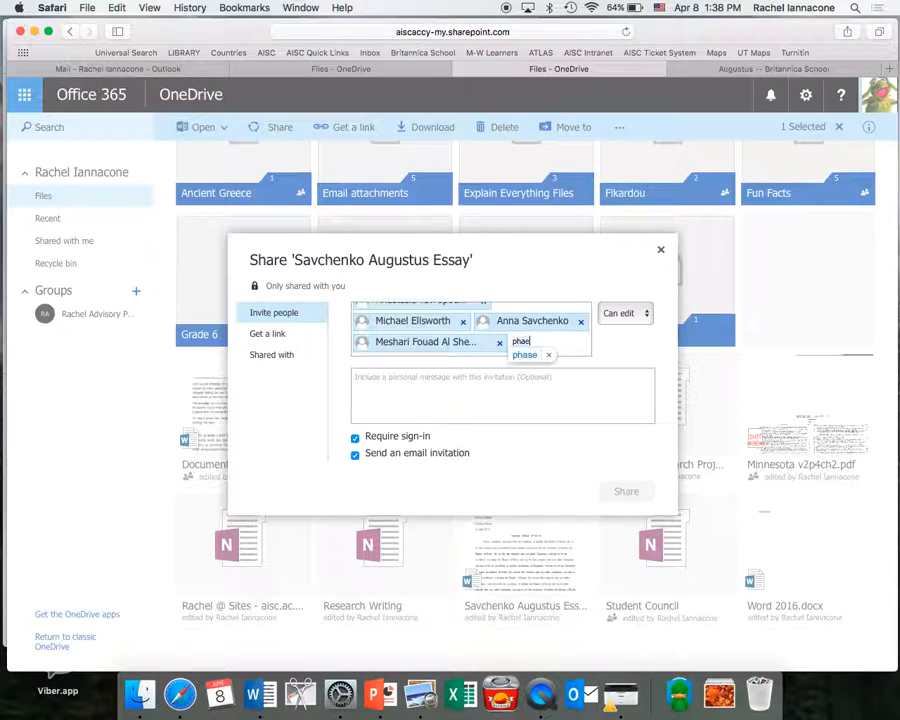
text(d)
click(449, 369)
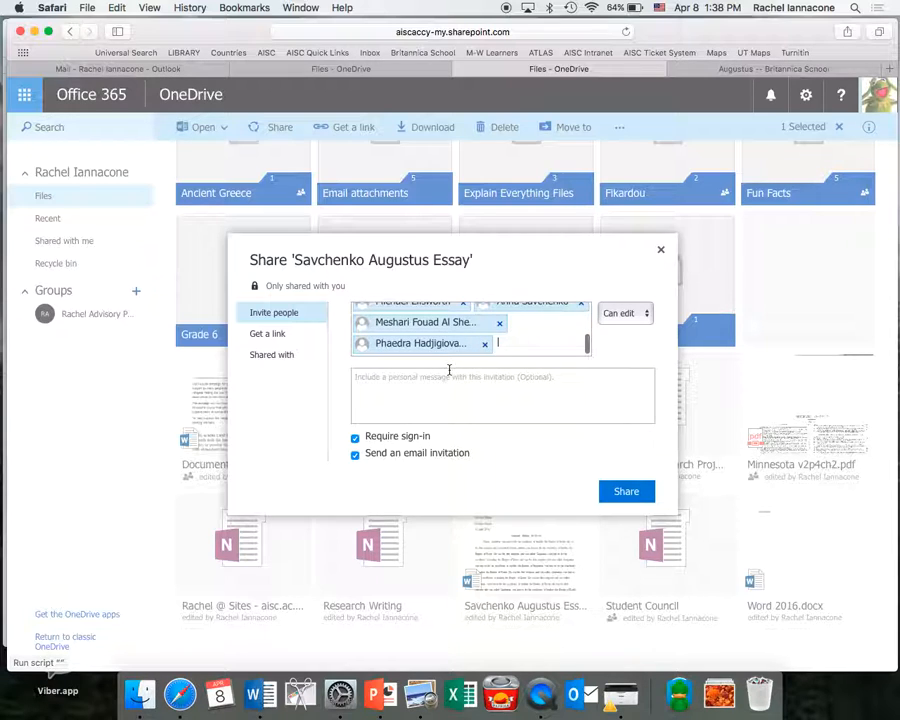
text(aida)
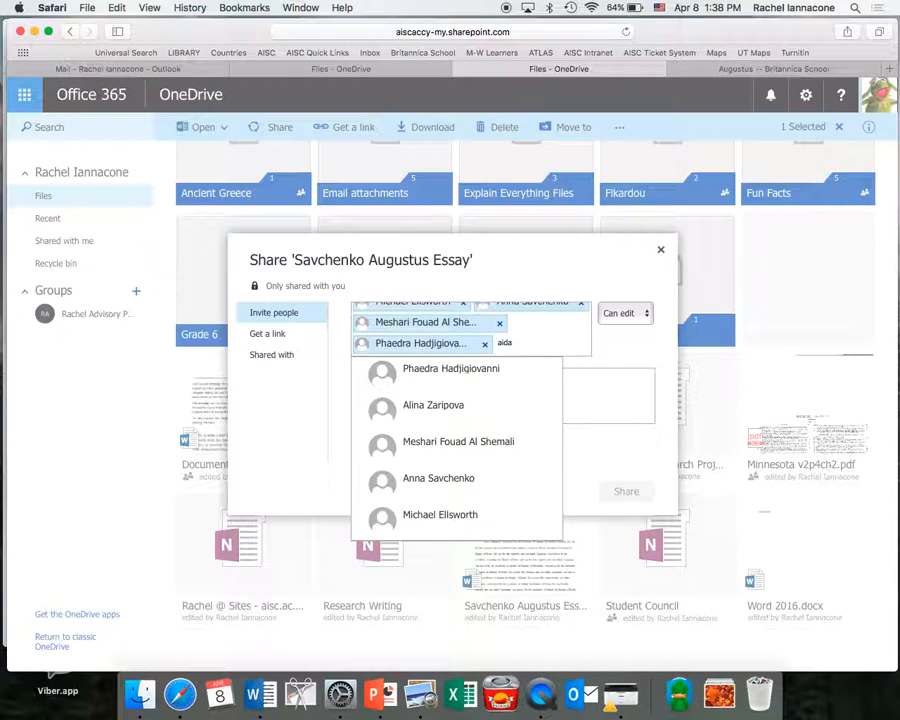
click(450, 374)
text(maya)
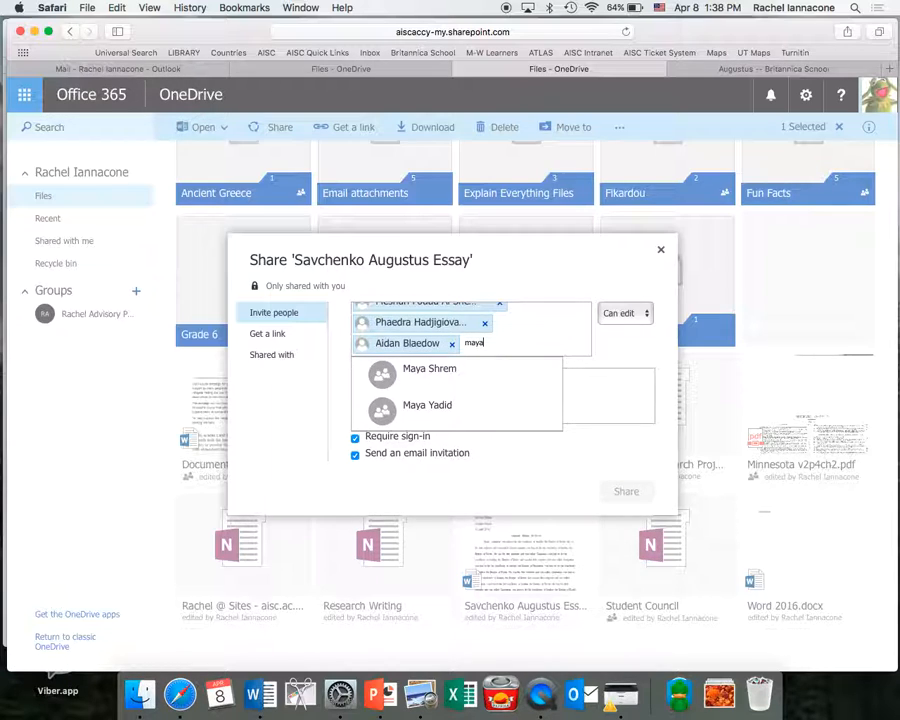
click(404, 405)
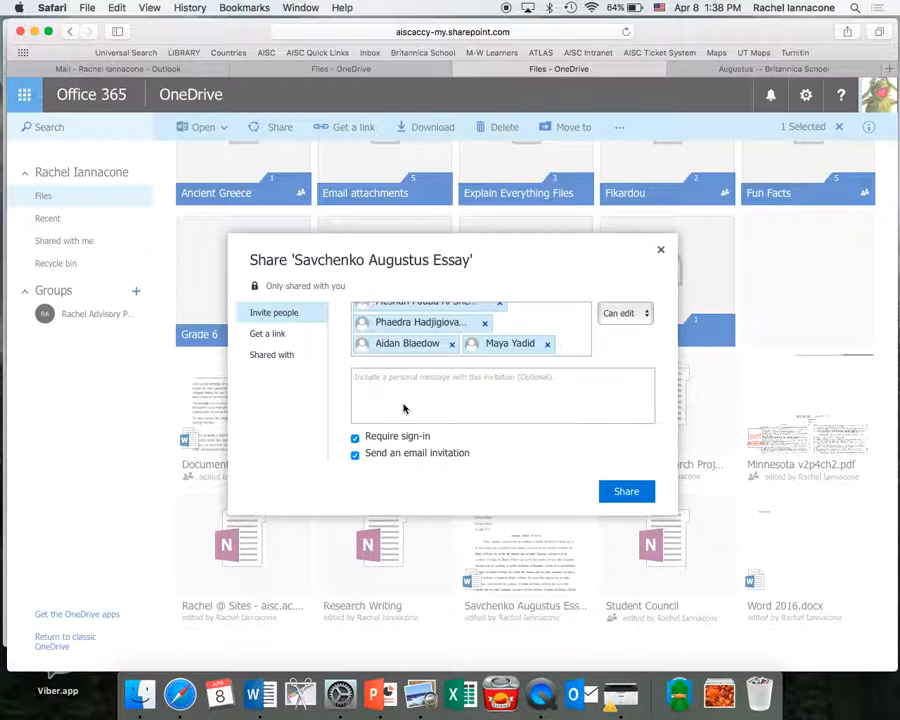
text(nadim)
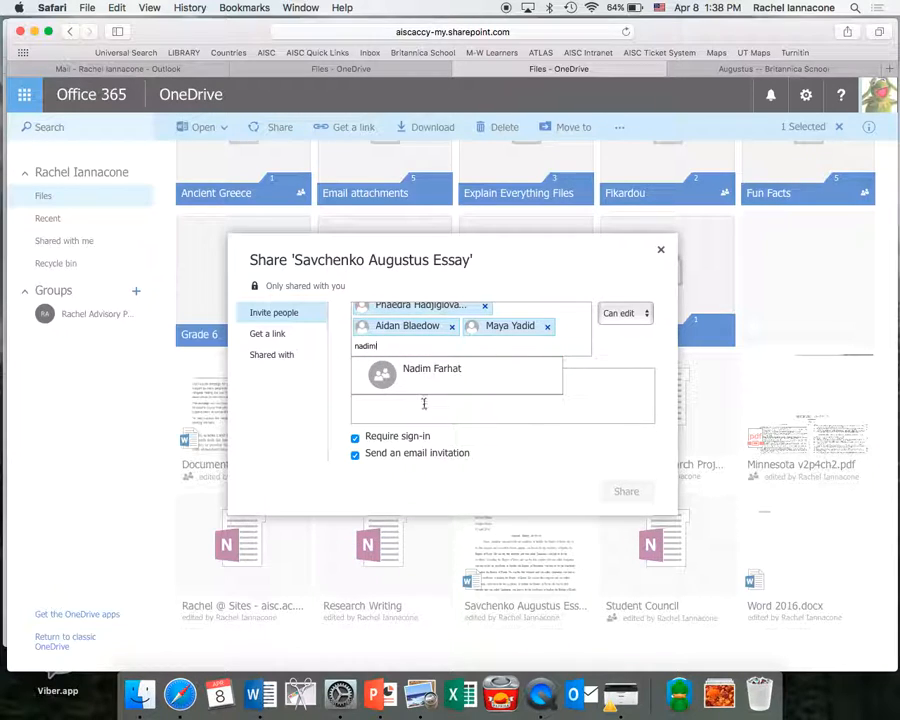
click(430, 377)
text(paul)
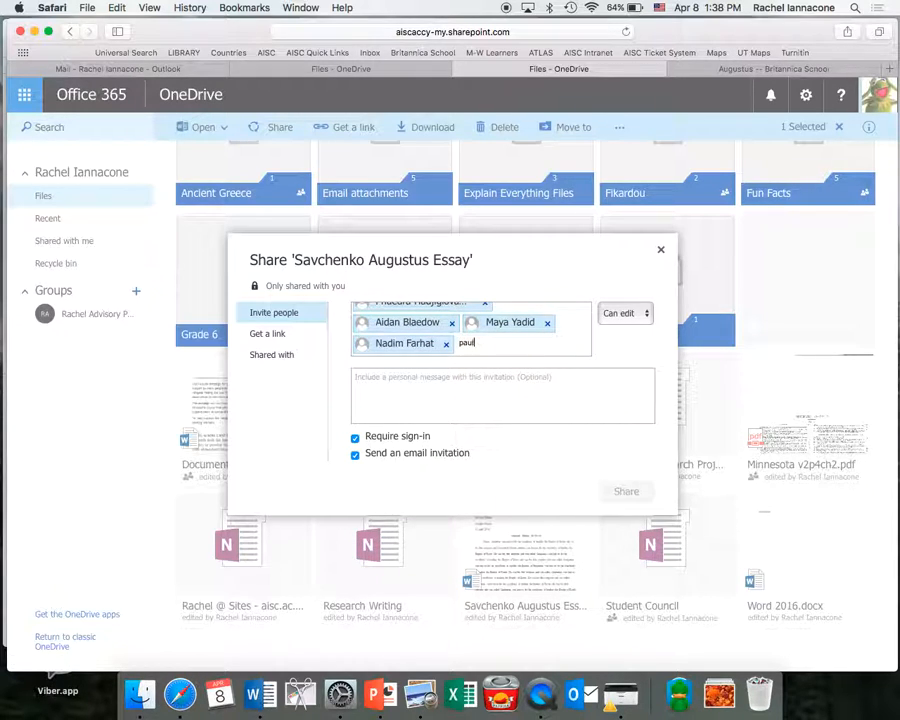
click(460, 373)
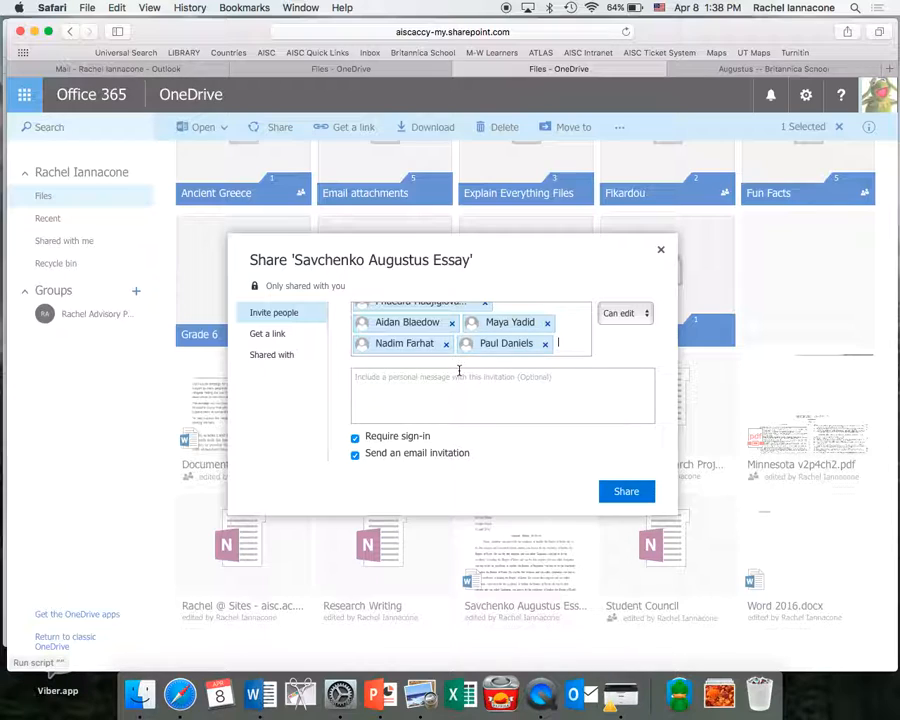
click(440, 379)
text(This is a template for your Augustus essay.)
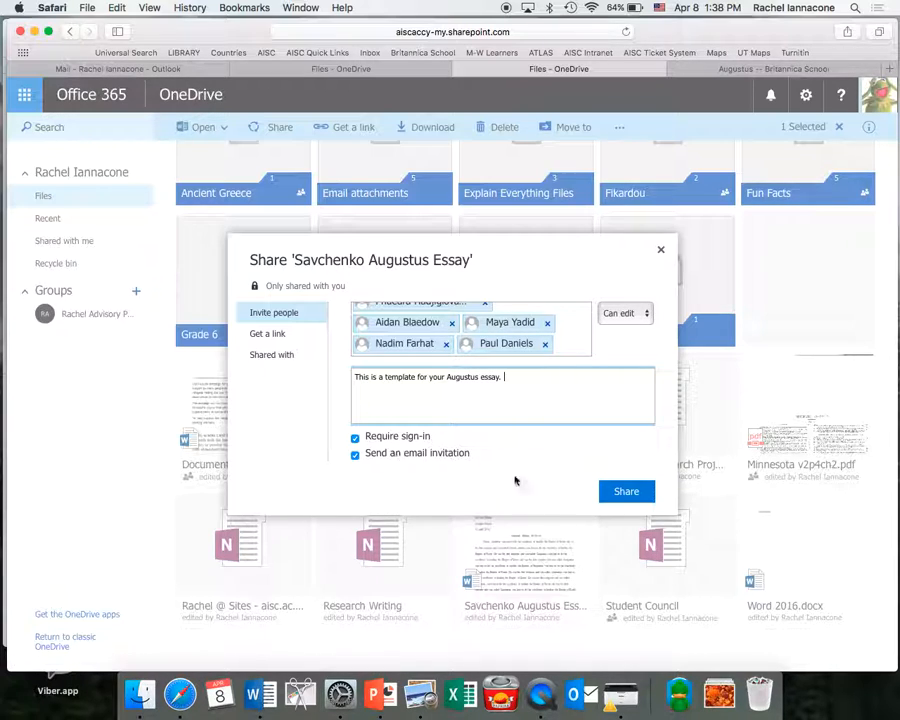
Send the Augustus essay invitation with the message 'This is a template for your Augustus essay.'.
click(627, 495)
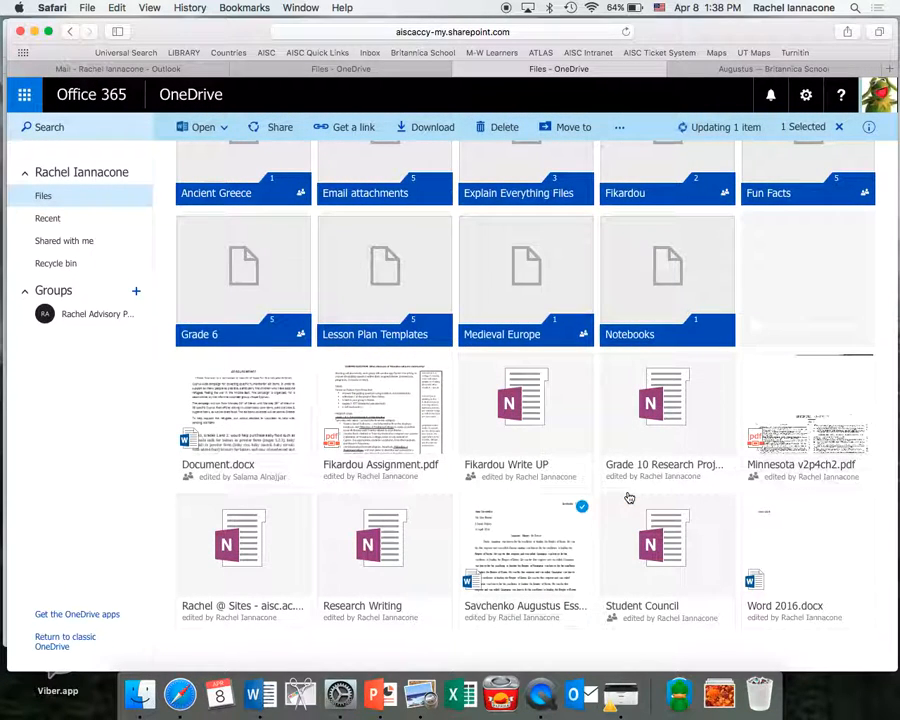